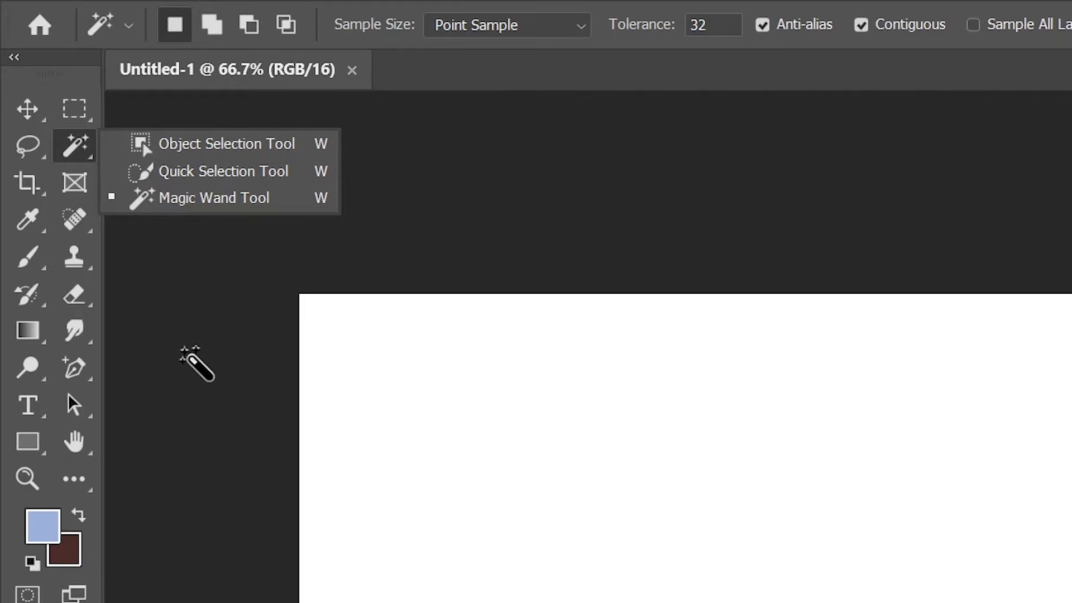
- Dismiss the selection-tool flyout and close the Untitled-1 document
left_click(187, 349)
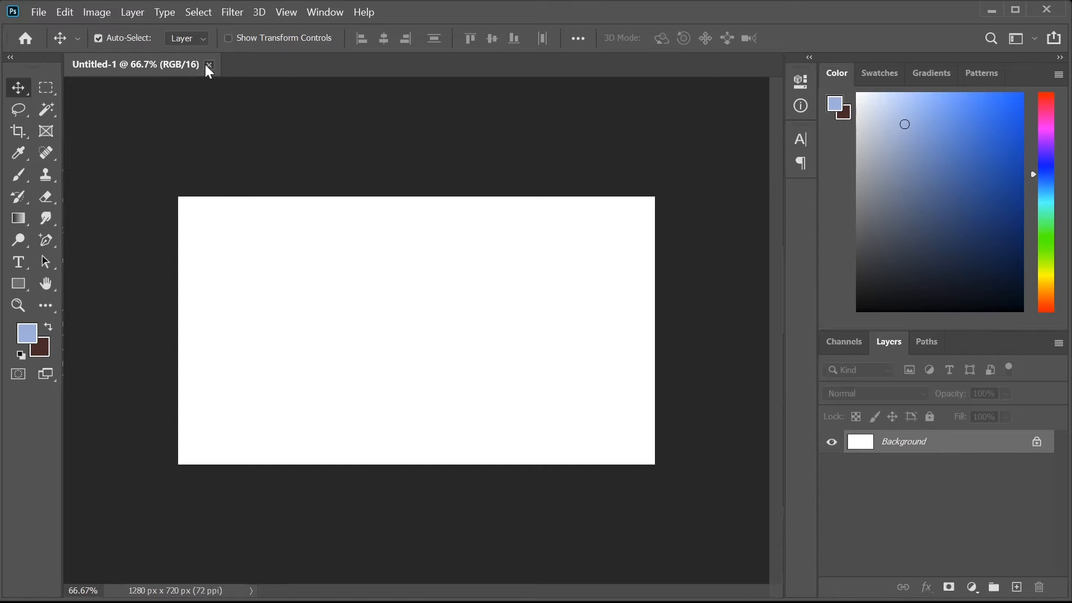
left_click(208, 65)
- Create a new 1280×720 px Untitled-1 document and convert its Background into Layer 0
key("ctrl+n")
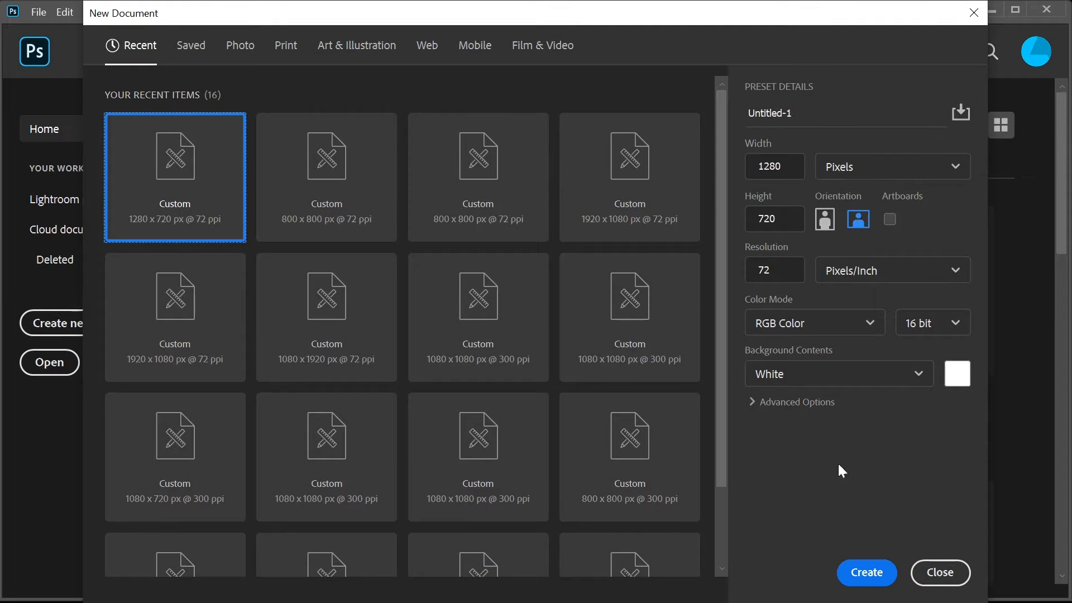
left_click(866, 573)
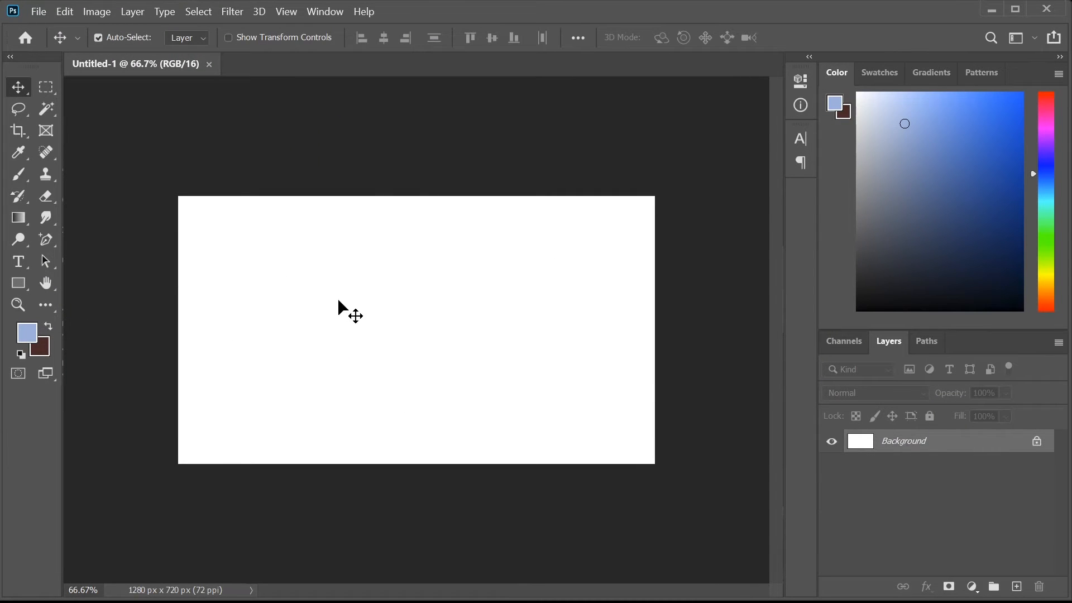
left_click(1037, 444)
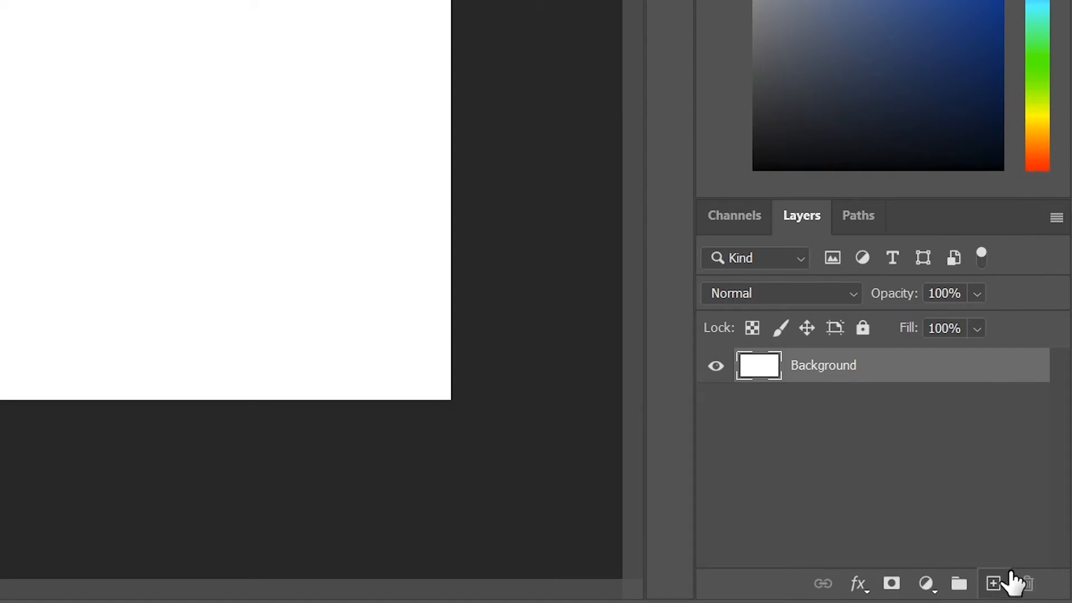
- Paint a thick light-blue zigzag with the standard Brush, then nudge it right and back
left_click(994, 584)
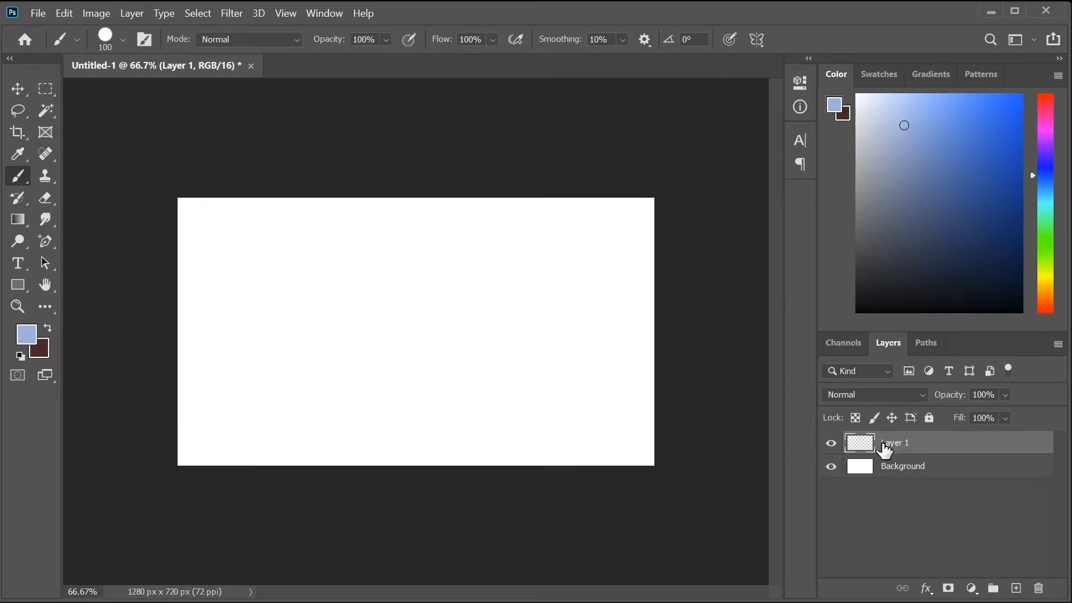
mouse_move(448, 331)
left_mouse_down()
mouse_move(367, 352)
mouse_move(534, 281)
mouse_move(364, 295)
mouse_move(356, 359)
mouse_move(414, 338)
mouse_move(256, 323)
mouse_move(402, 410)
mouse_move(469, 390)
mouse_move(401, 328)
mouse_move(437, 335)
mouse_move(416, 352)
mouse_move(409, 378)
mouse_move(473, 348)
mouse_move(399, 345)
mouse_move(455, 347)
mouse_move(367, 365)
mouse_move(445, 356)
left_mouse_up()
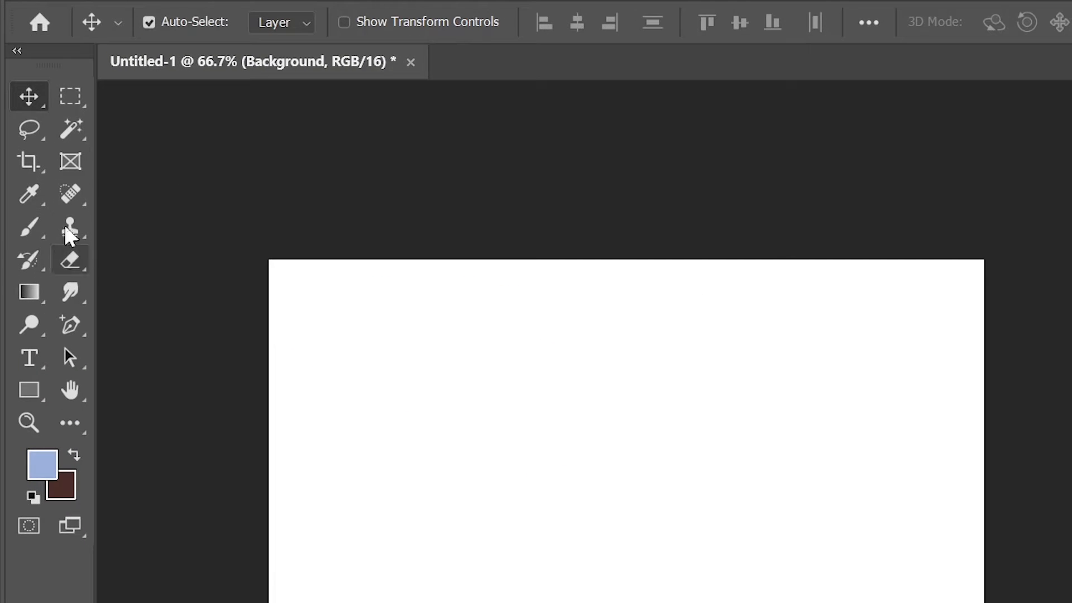
left_click(17, 176)
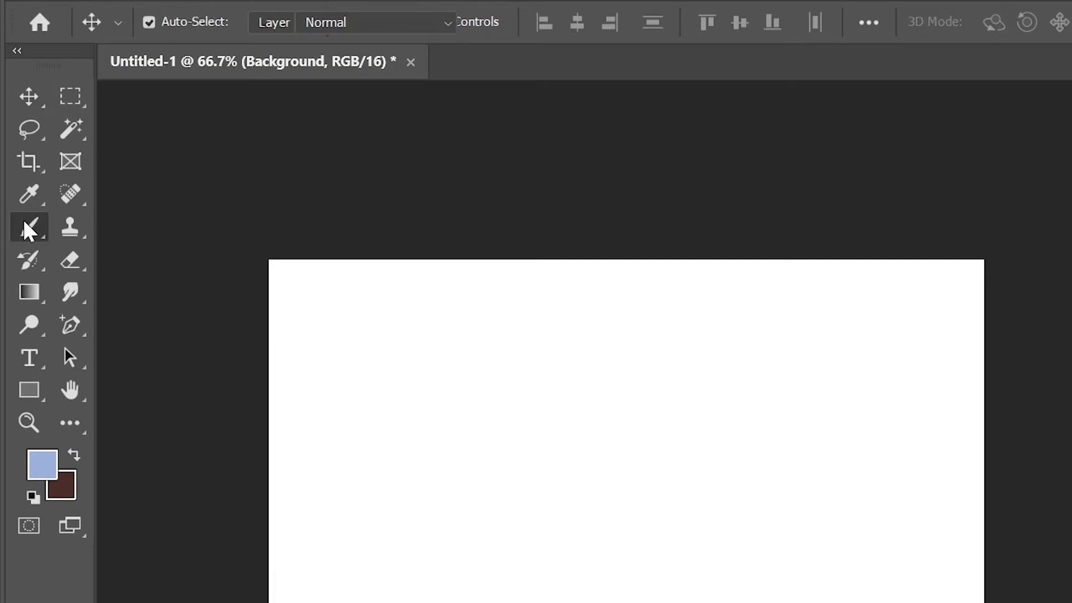
right_click(24, 223)
left_click(78, 223)
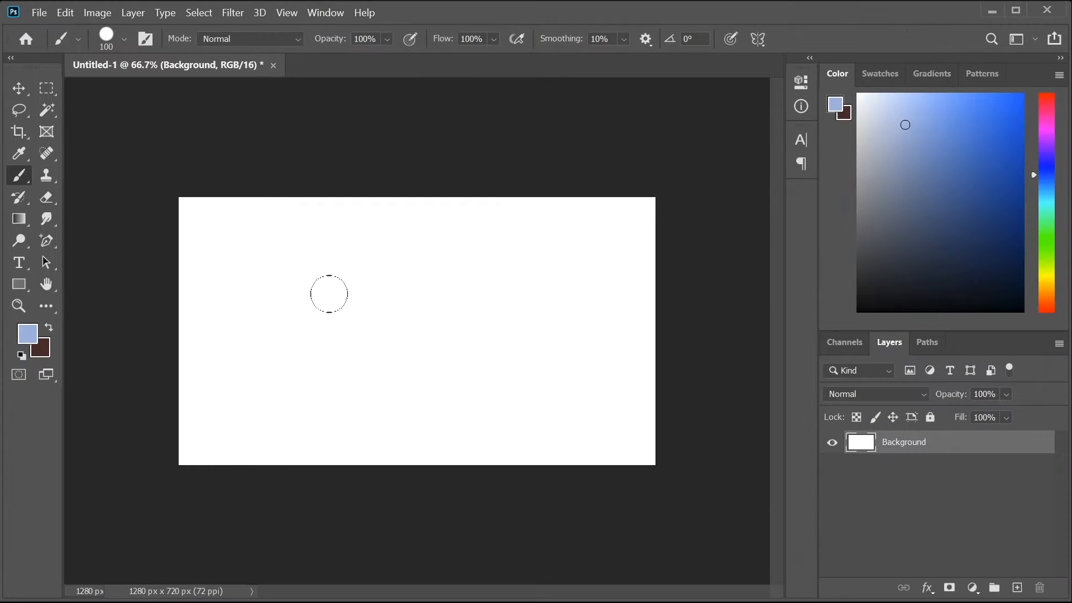
mouse_move(336, 244)
left_mouse_down()
mouse_move(419, 282)
mouse_move(497, 417)
mouse_move(433, 432)
left_mouse_up()
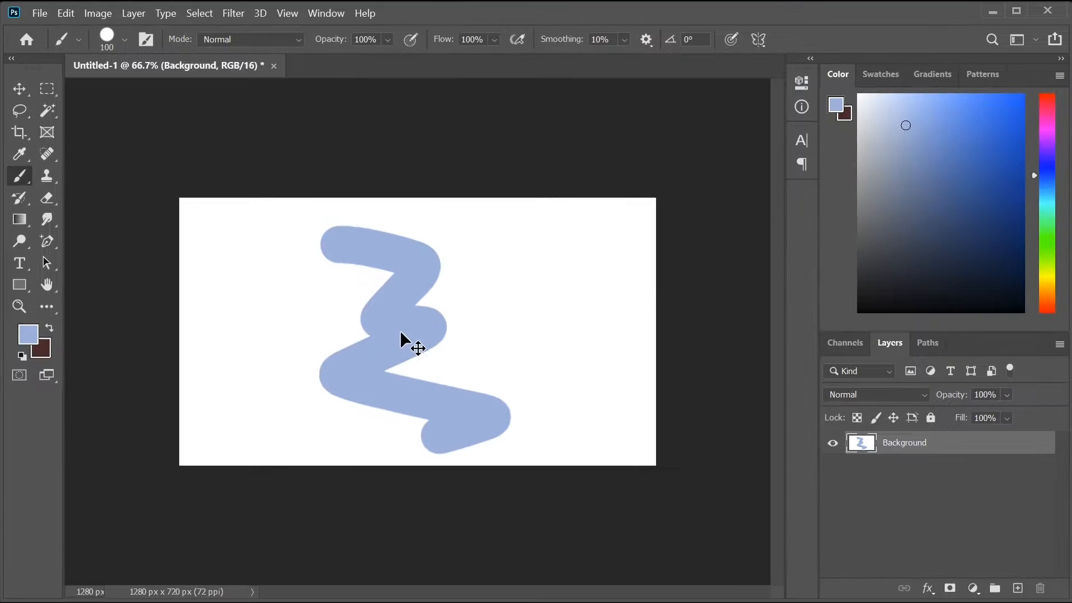
mouse_move(401, 333)
left_mouse_down()
mouse_move(348, 341)
mouse_move(440, 348)
mouse_move(396, 329)
mouse_move(436, 343)
mouse_move(411, 354)
mouse_move(393, 337)
mouse_move(419, 344)
mouse_move(409, 327)
left_mouse_up()
mouse_move(408, 325)
left_mouse_down()
mouse_move(384, 352)
mouse_move(421, 325)
mouse_move(424, 335)
left_mouse_up()
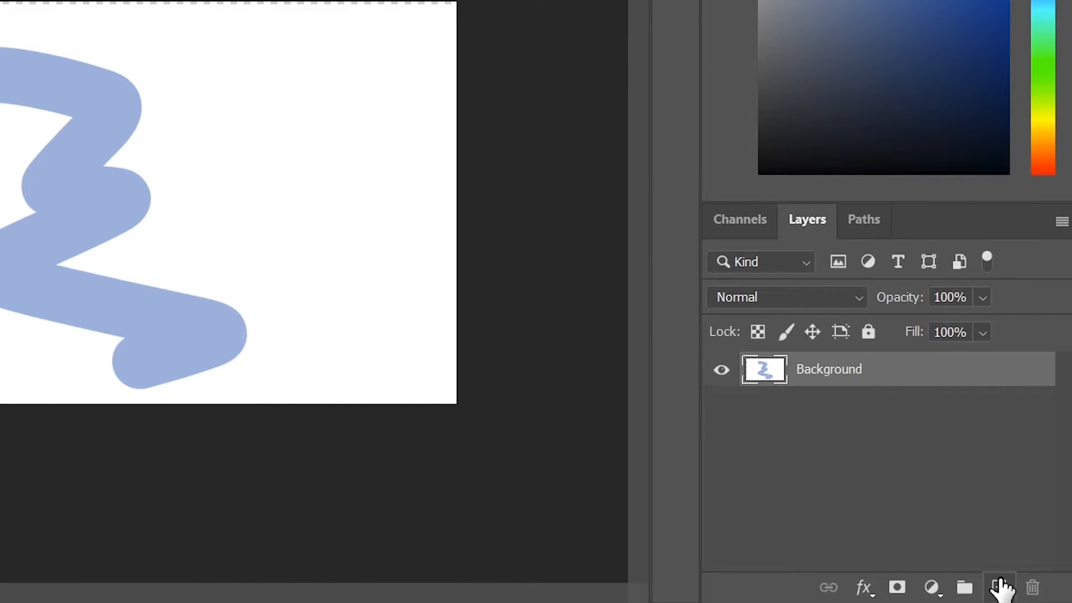
- Paint a large light-blue blob on a new Layer 1 and reposition it slightly higher
left_click(1000, 586)
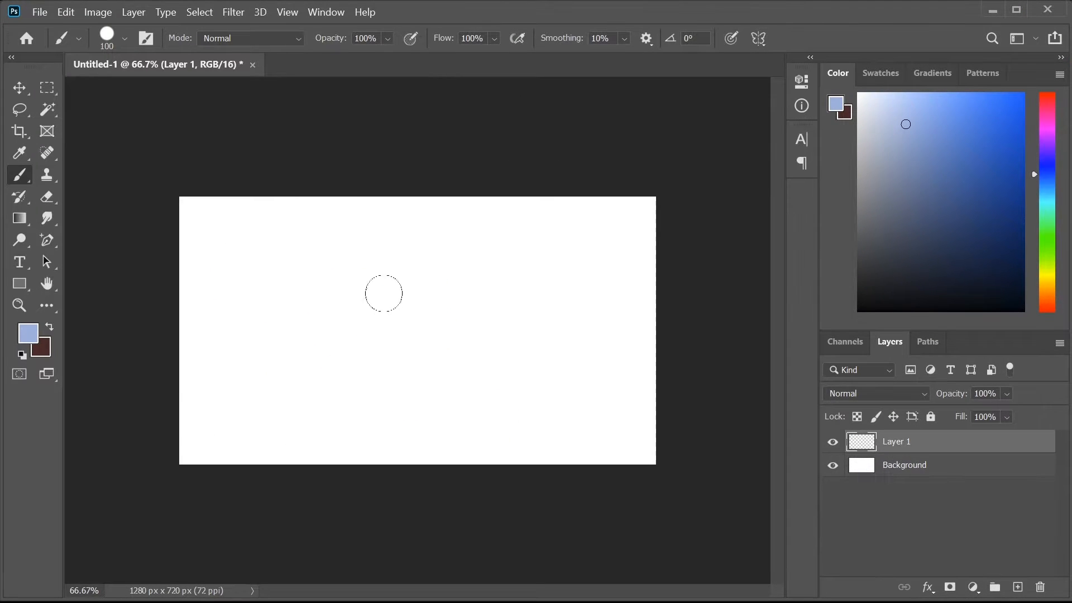
mouse_move(402, 306)
left_mouse_down()
mouse_move(353, 333)
mouse_move(451, 386)
mouse_move(432, 381)
mouse_move(443, 338)
mouse_move(297, 318)
left_mouse_up()
mouse_move(420, 336)
left_mouse_down()
mouse_move(395, 354)
mouse_move(430, 309)
mouse_move(404, 332)
left_mouse_up()
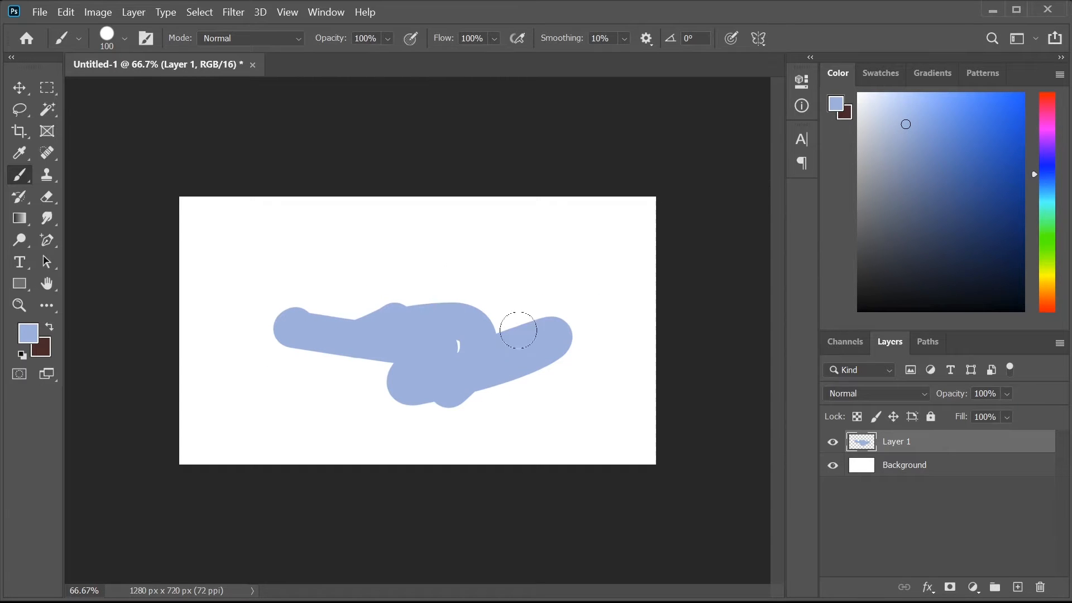
mouse_move(426, 340)
left_mouse_down()
mouse_move(445, 298)
mouse_move(399, 326)
mouse_move(430, 330)
left_mouse_up()
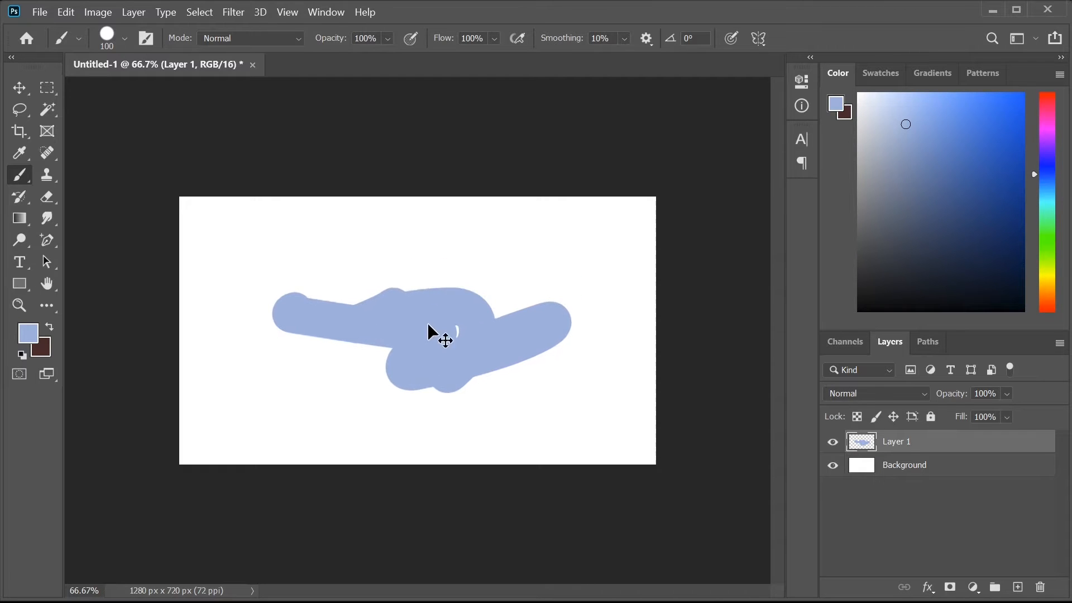
- Enlarge the blob to about 106% with Free Transform and apply it
key("ctrl+t")
left_click_drag(272, 392, 260, 428)
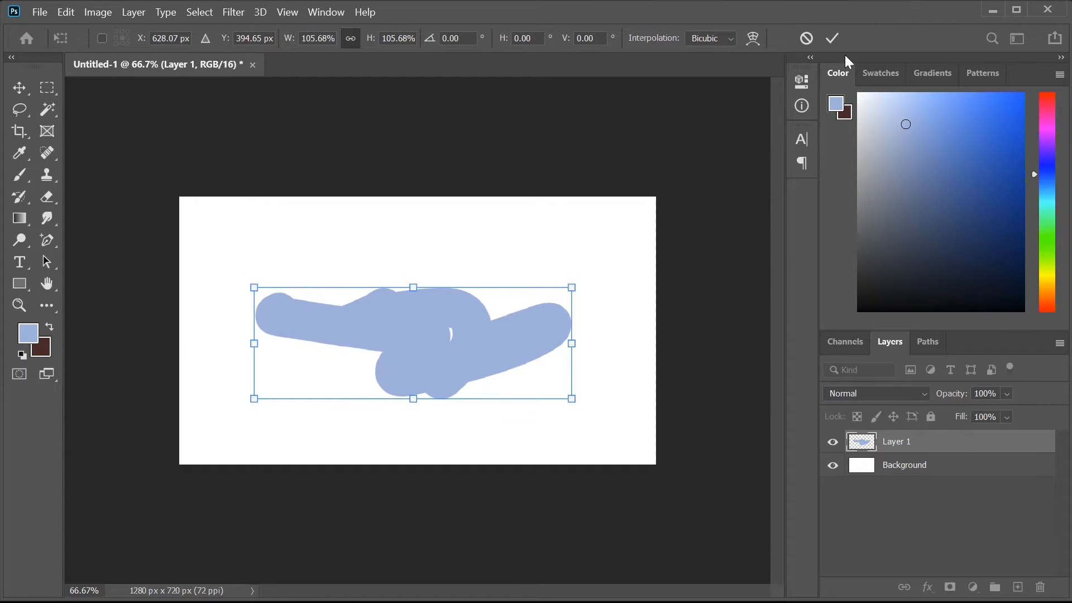
left_click(833, 38)
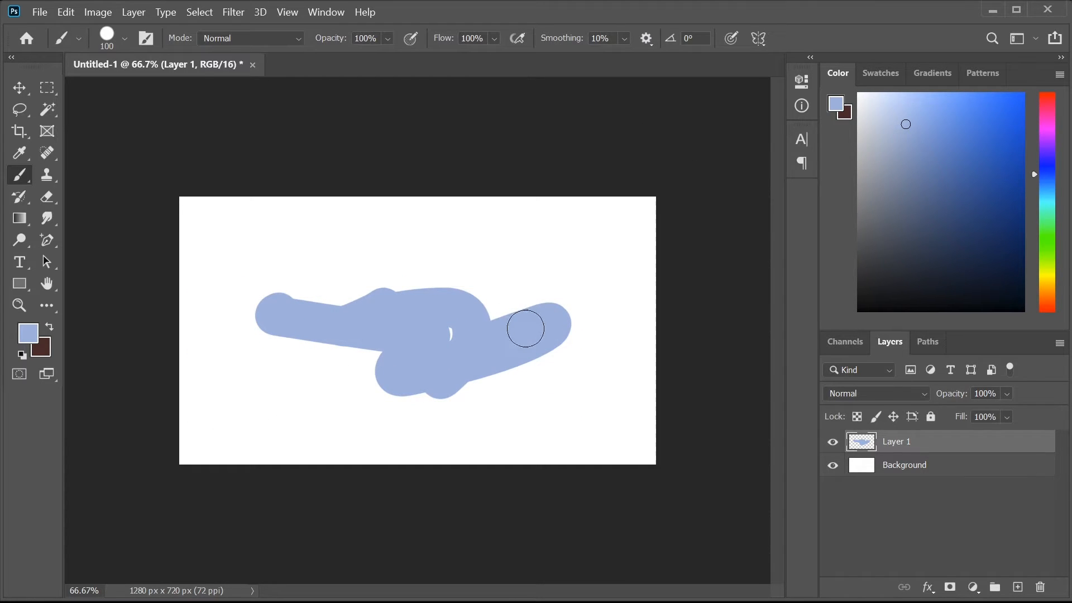
key("alt+bracketleft")
key("v")
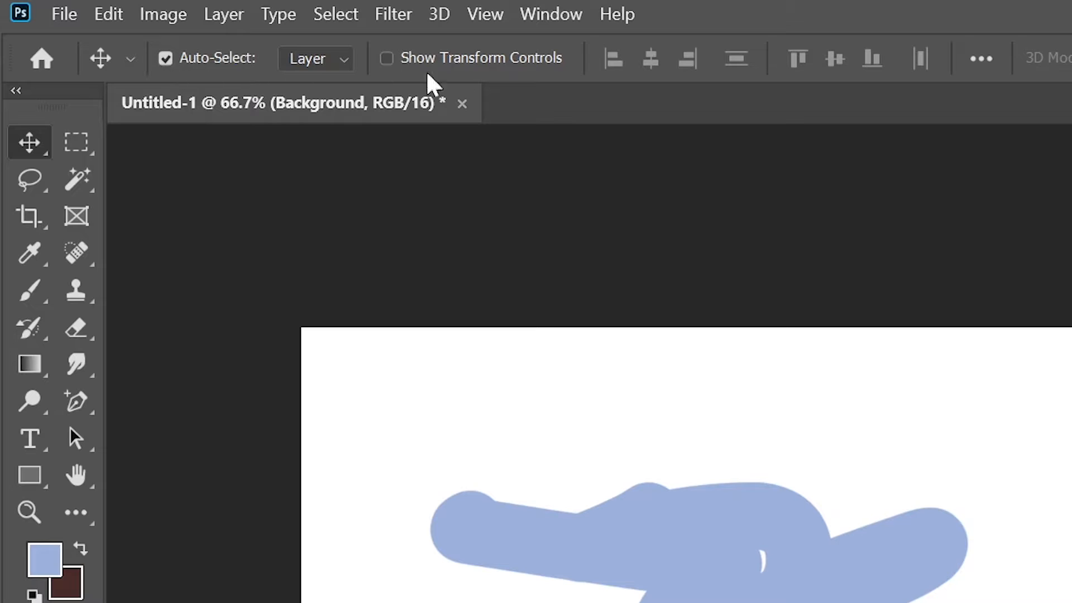
- Return to the Move tool, enable Auto-Select, and pick Layer 1 by clicking its stroke
left_click(76, 141)
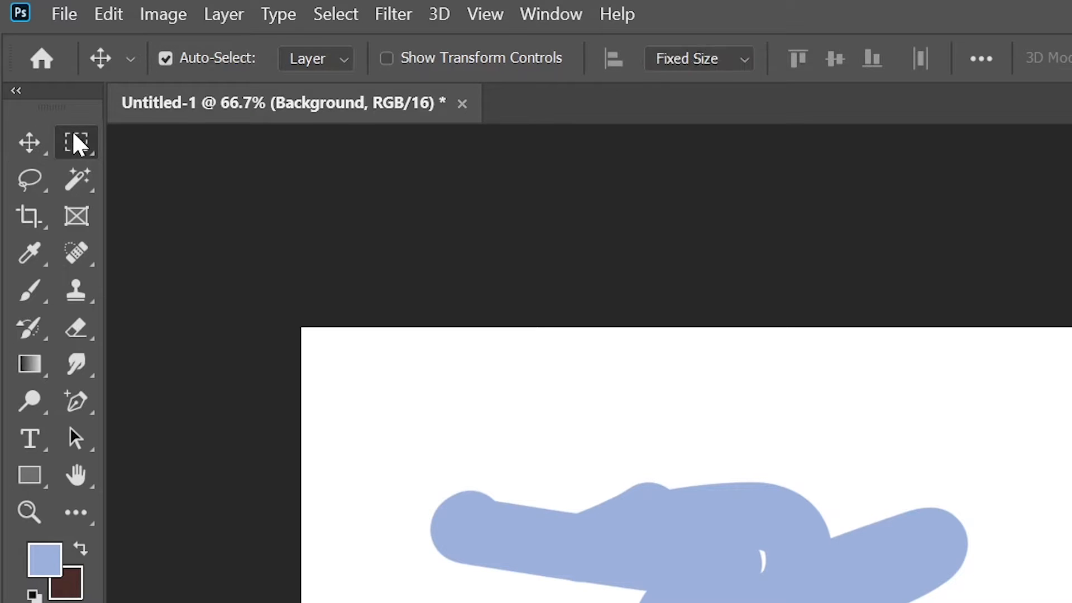
left_click(31, 184)
left_click(74, 218)
left_click(77, 179)
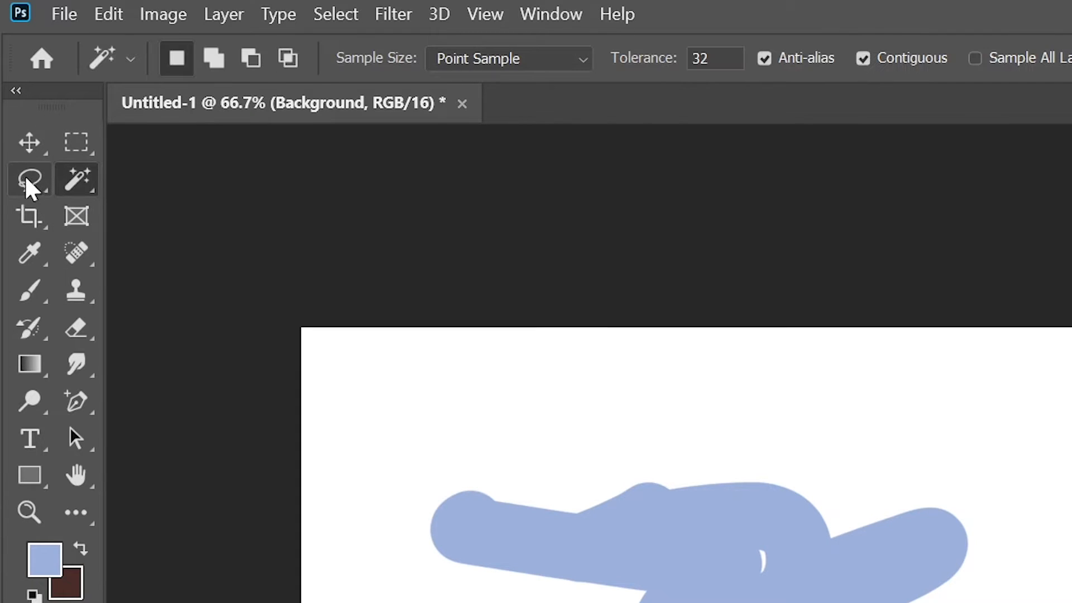
left_click(29, 144)
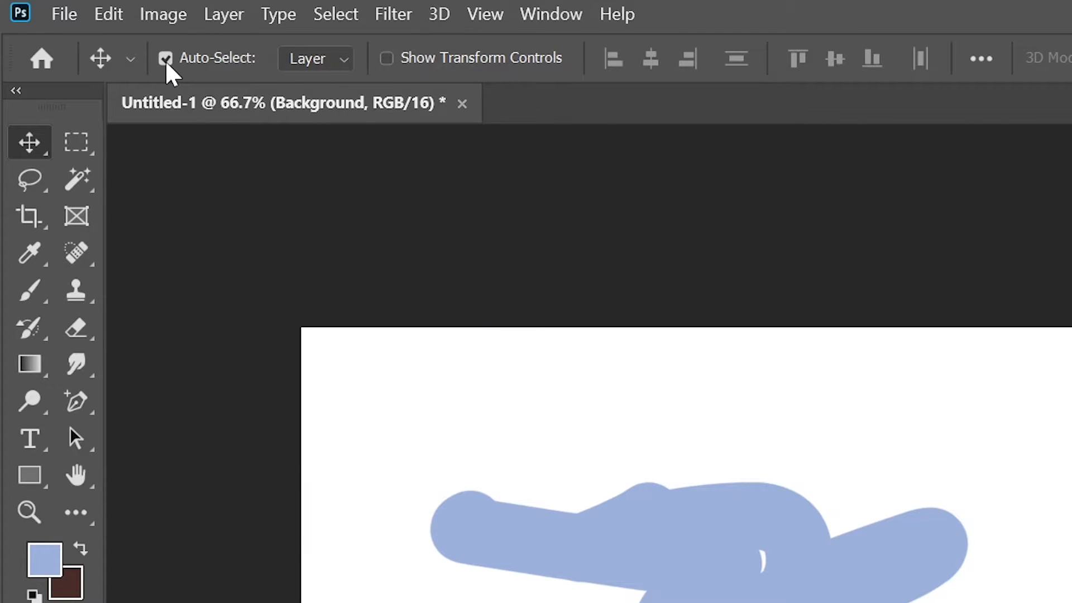
left_click(206, 70)
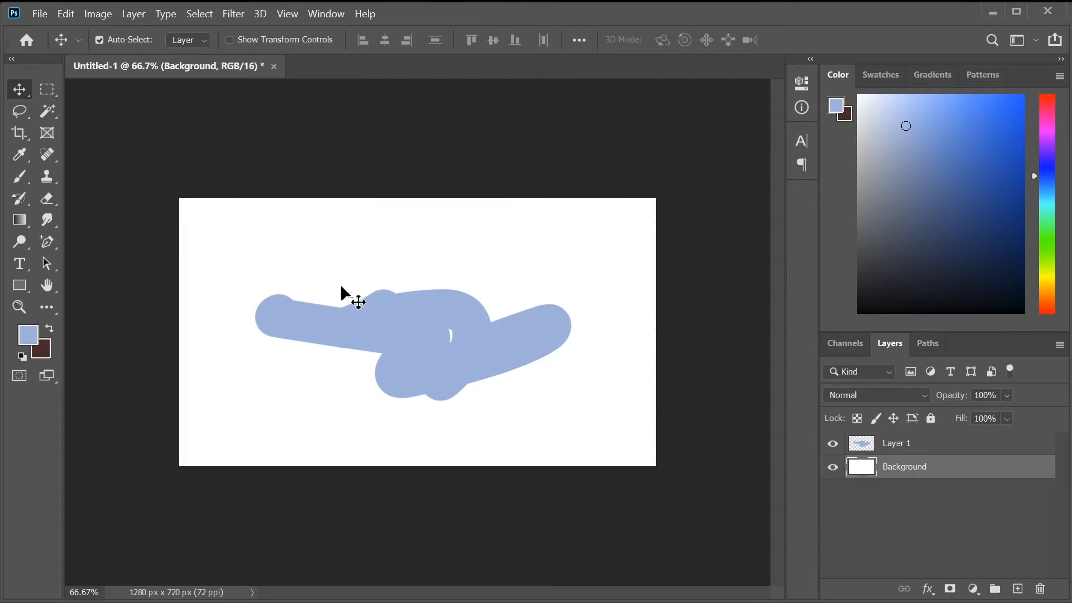
left_click(374, 313)
left_click(381, 260)
left_click(387, 316)
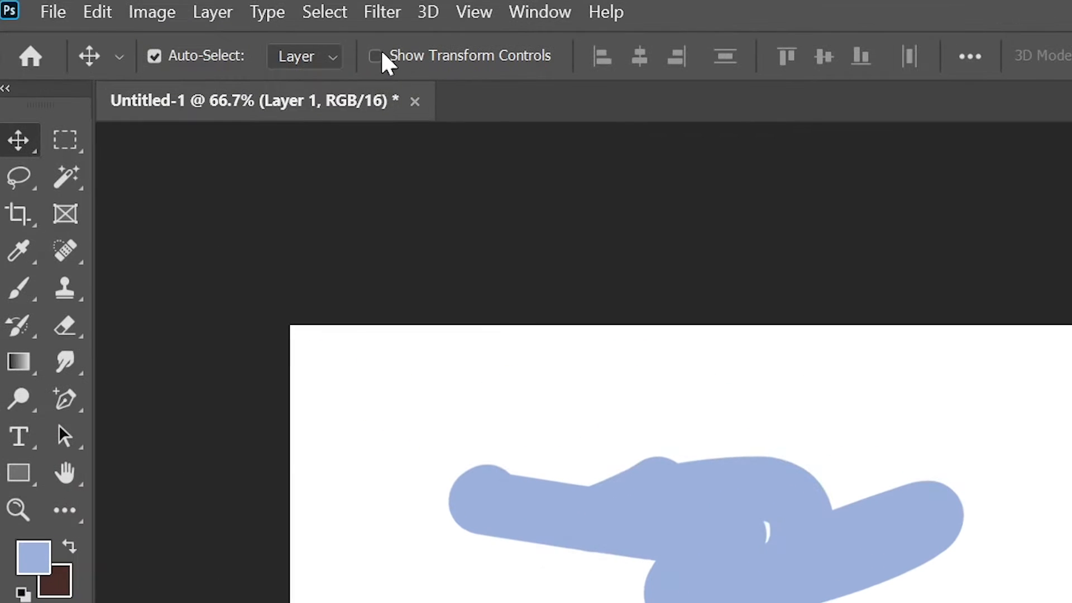
- Scale the blob to about 121% with transform controls, commit, and move it lower
left_click(376, 57)
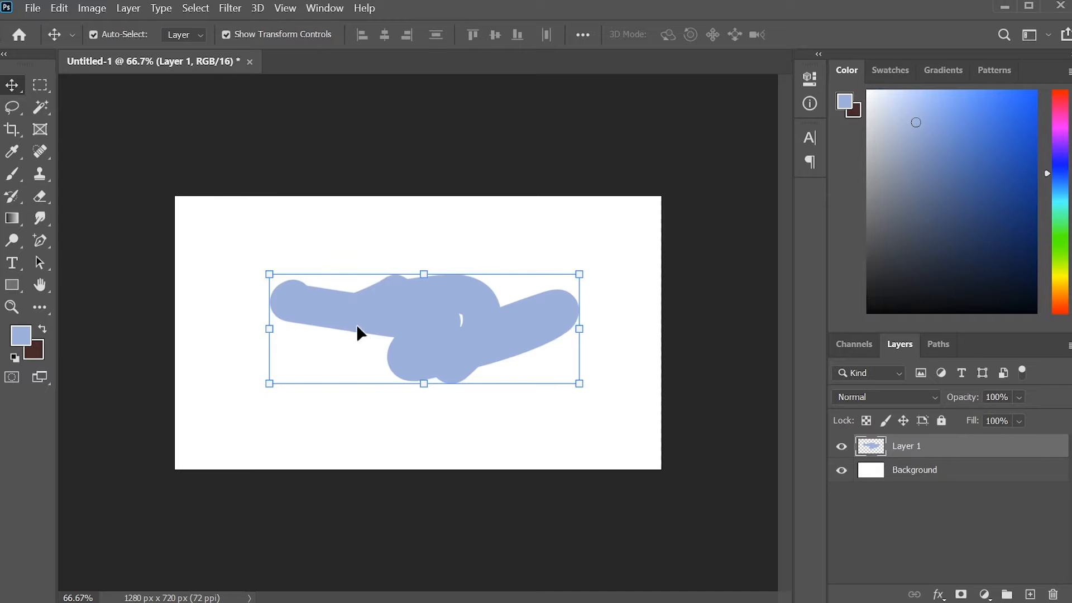
mouse_move(271, 384)
left_mouse_down()
mouse_move(187, 435)
mouse_move(319, 379)
left_mouse_up()
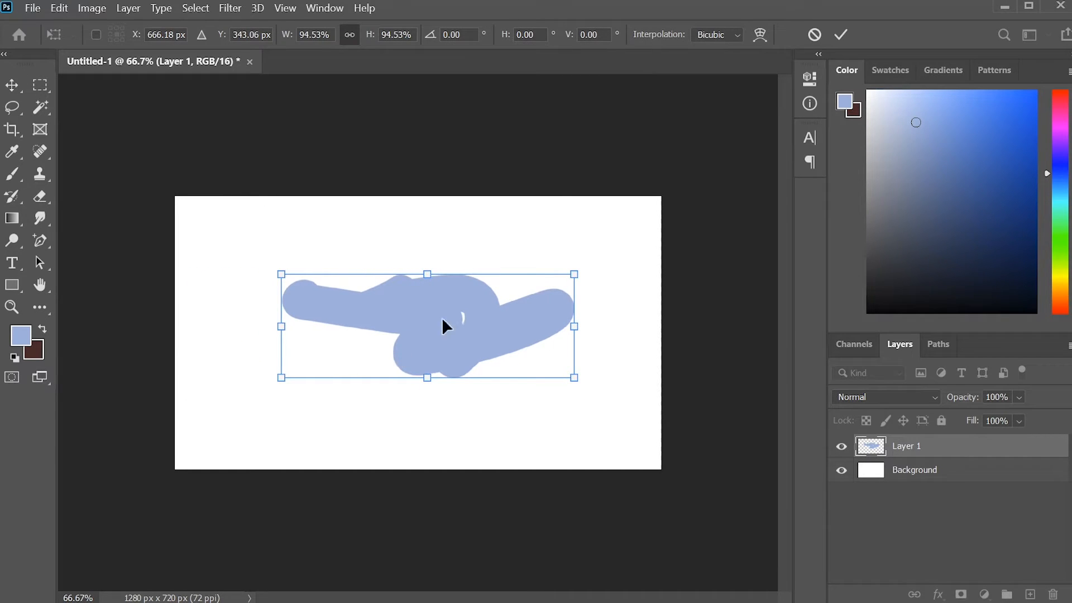
left_click_drag(482, 274, 481, 245)
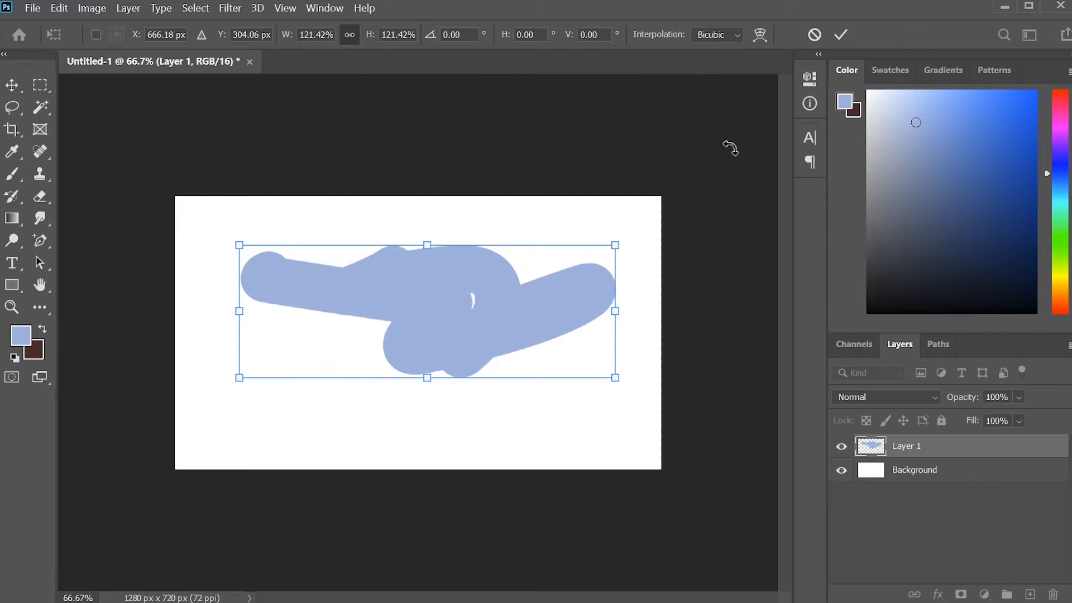
left_click(841, 35)
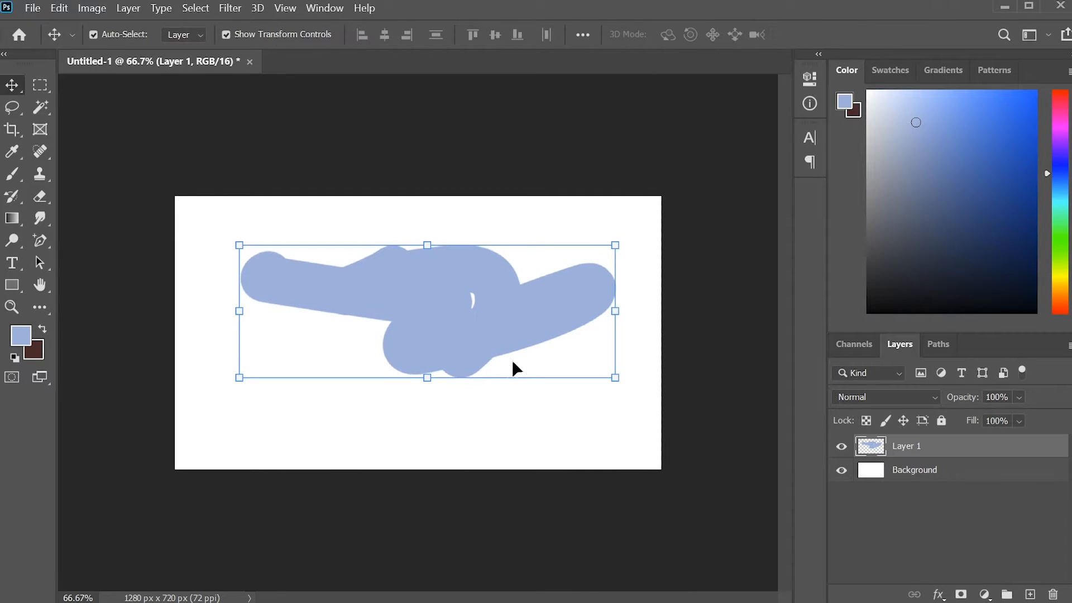
left_click_drag(465, 323, 463, 363)
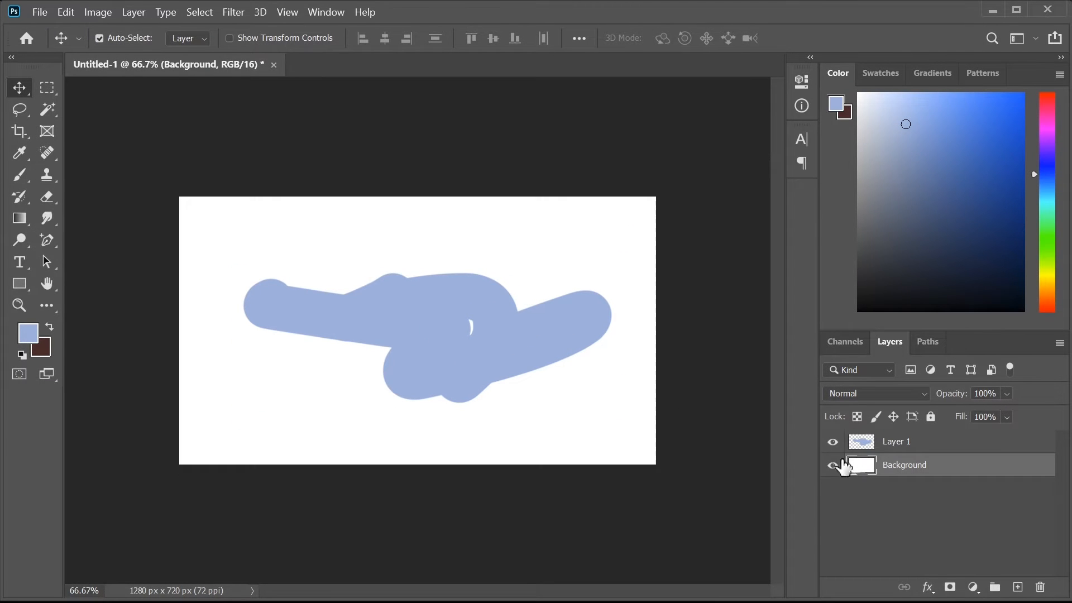
left_click(897, 443)
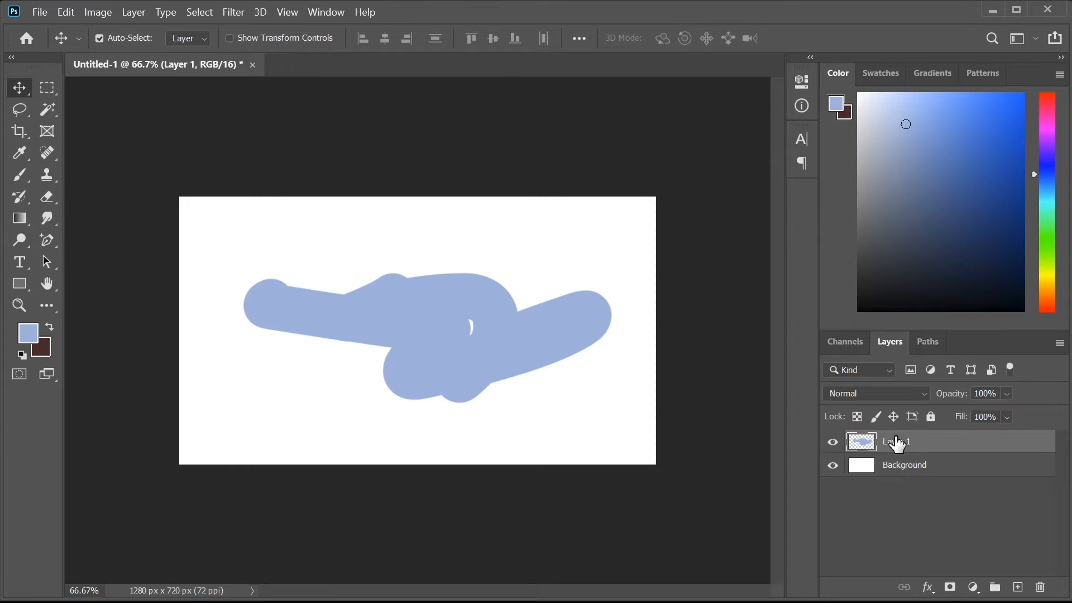
- Delete the blob layer and draw a rectangular selection across the canvas middle
key("Delete")
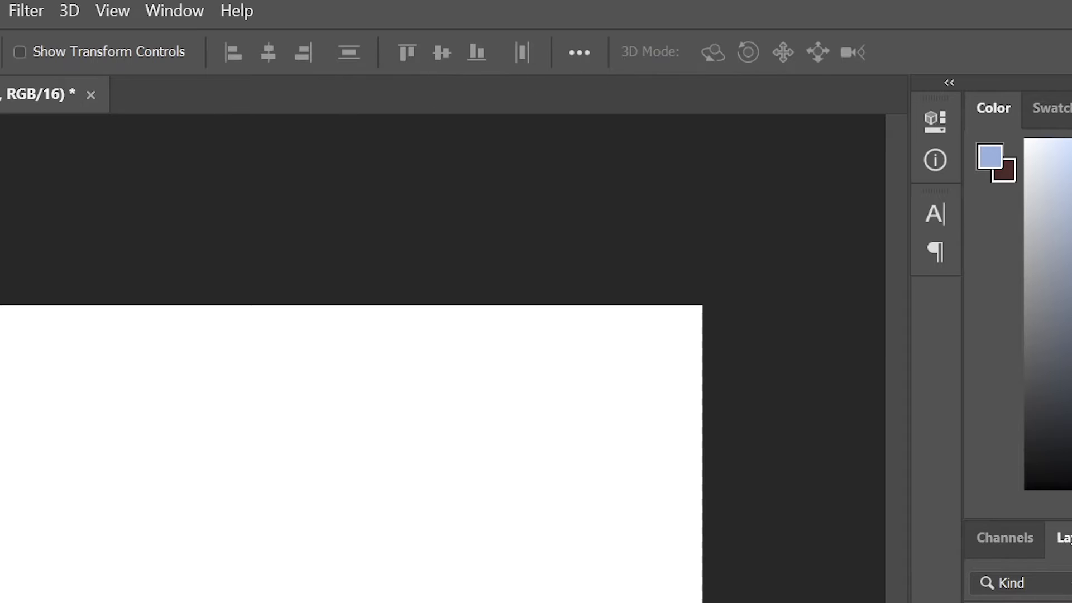
key("m")
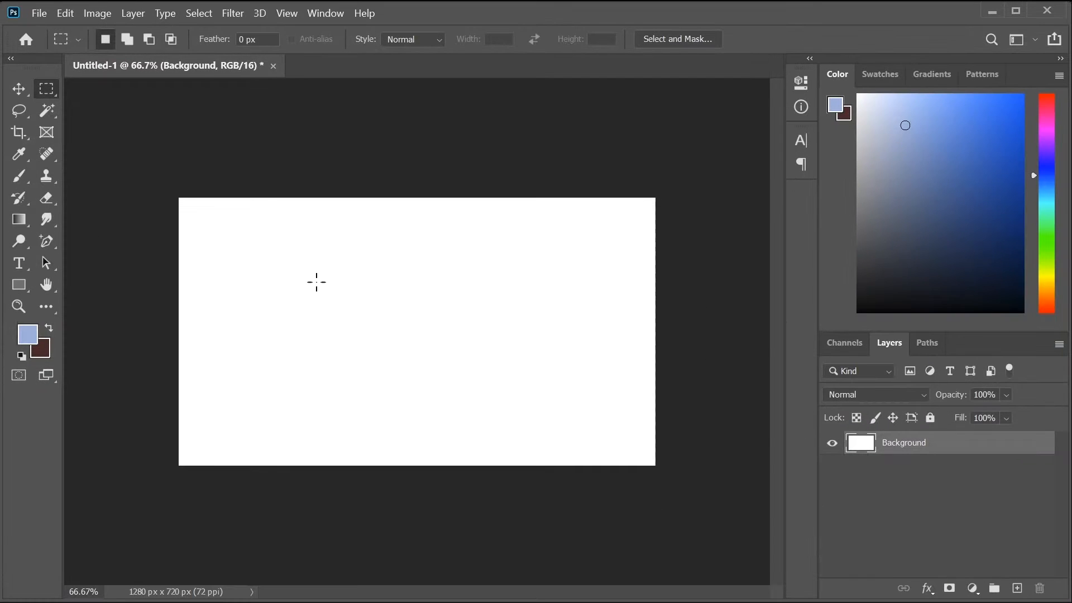
left_click_drag(318, 283, 539, 367)
- Align the layer's left, right, top and vertical centre to the selection
left_click(13, 94)
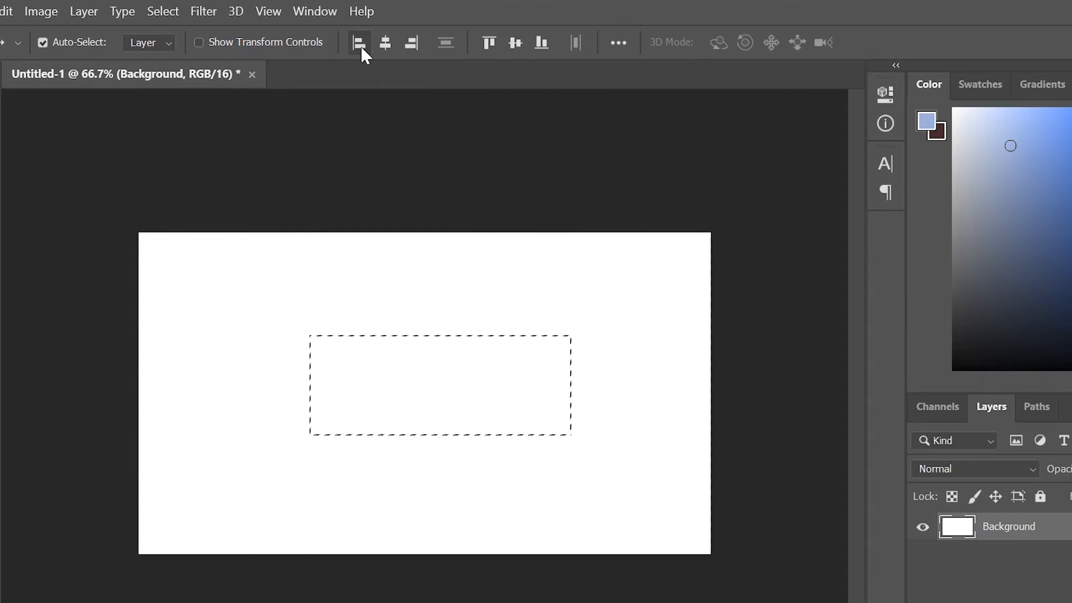
left_click(361, 46)
left_click(387, 47)
left_click(411, 45)
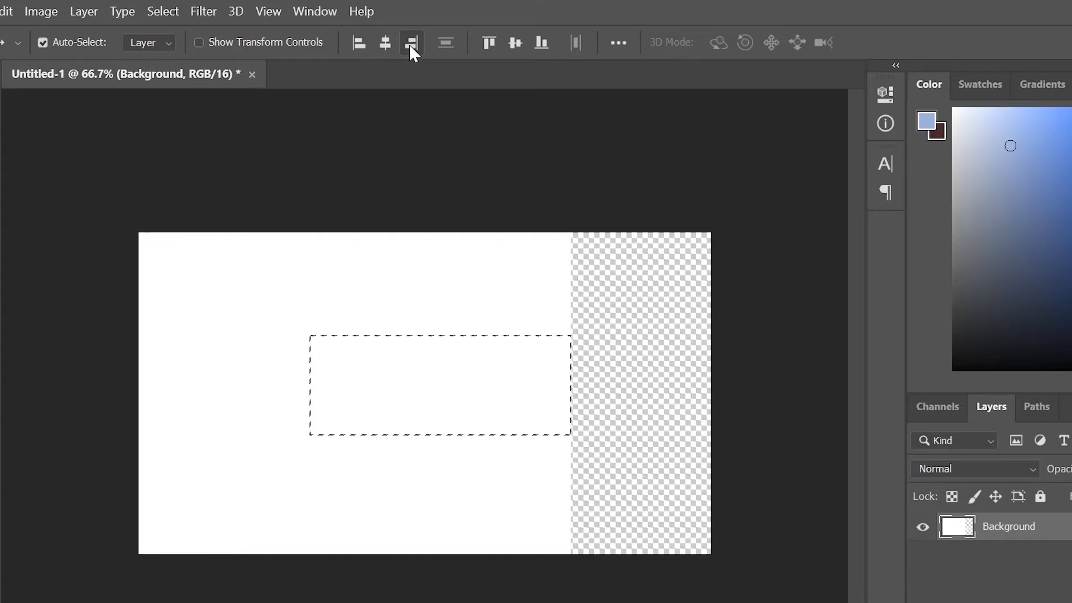
left_click(489, 43)
left_click(514, 43)
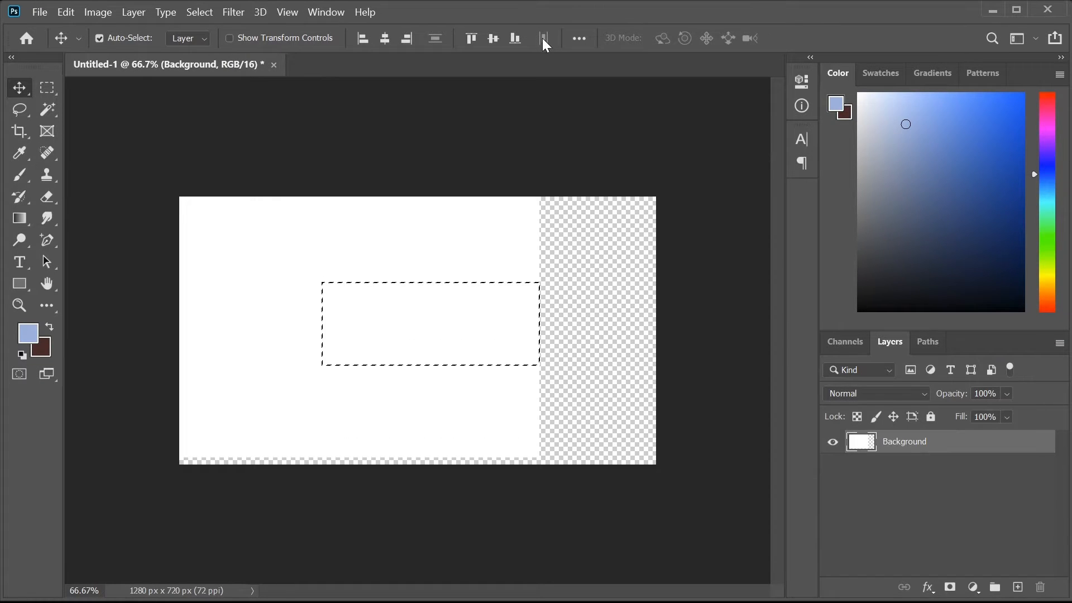
left_click(571, 40)
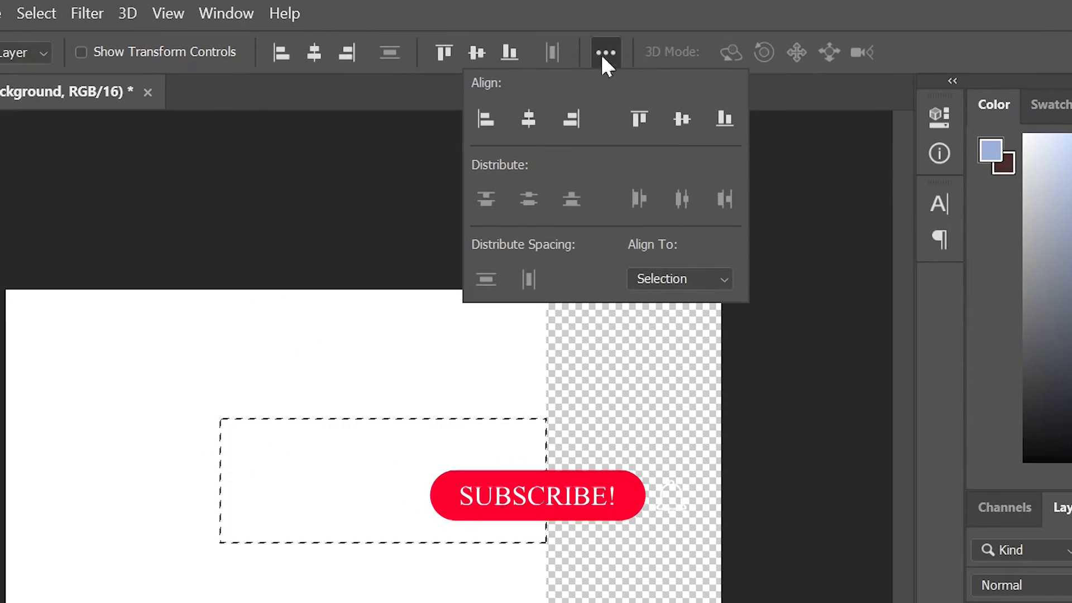
left_click(580, 38)
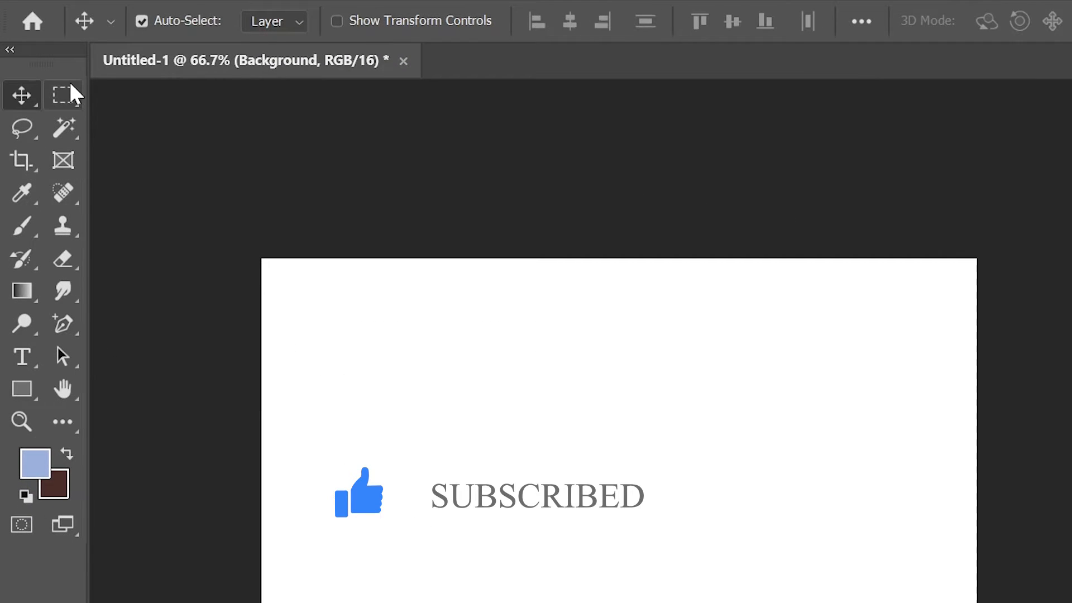
- Cycle through the marquee, magic wand and lasso tools, ending on the Rectangular Marquee
left_click(49, 87)
left_click(63, 128)
left_click(31, 130)
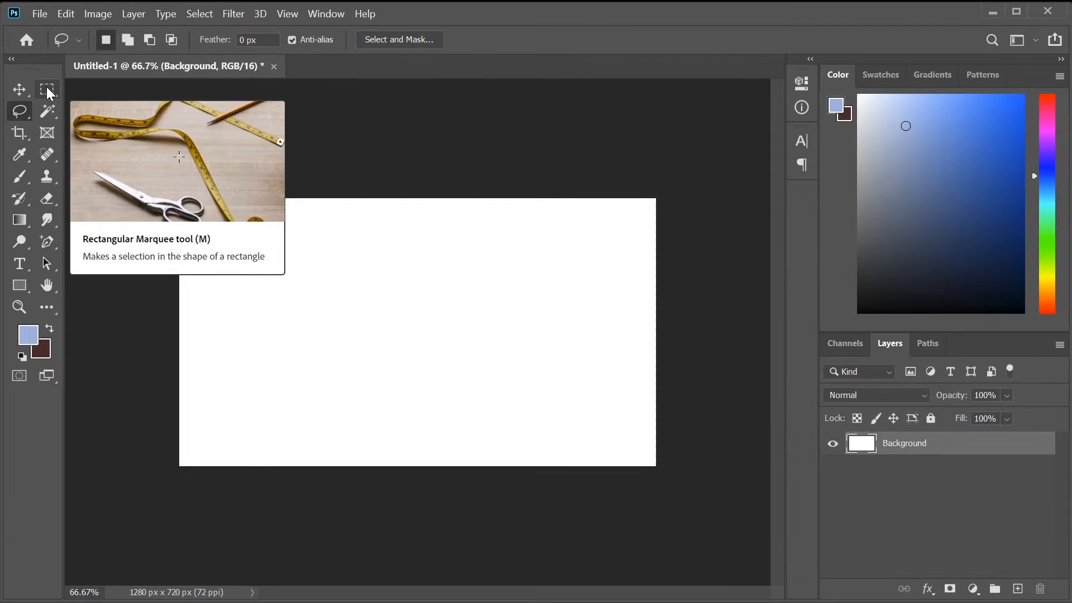
left_click(47, 87)
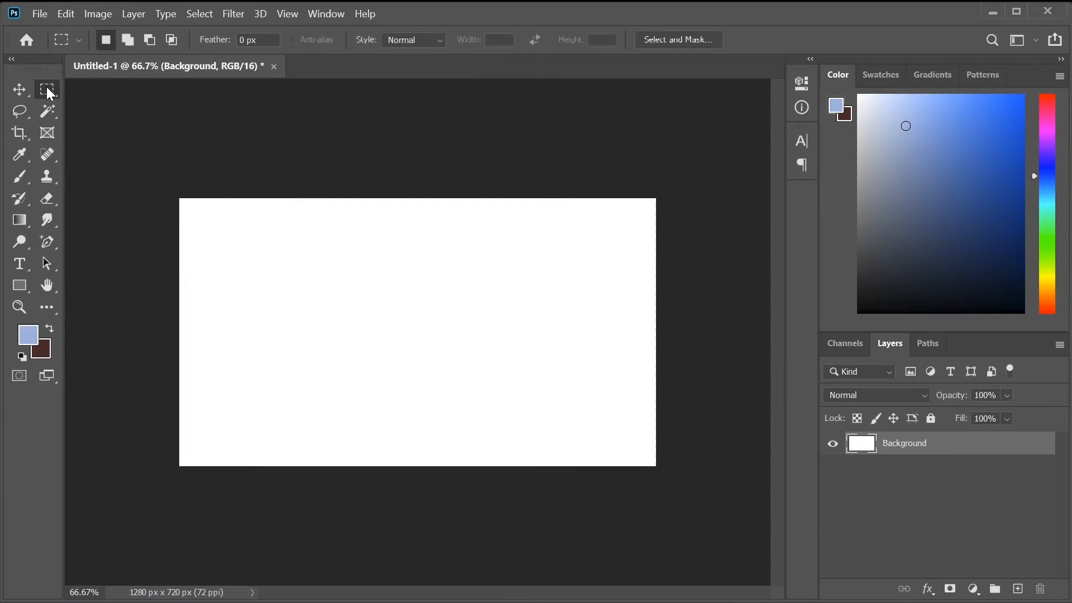
- Draw a rectangular selection across the canvas centre, redrawing it once
left_click_drag(288, 271, 544, 395)
key("ctrl+d")
left_click_drag(283, 258, 550, 371)
- Brush light blue inside the selection, then delete it back to white
left_click(20, 177)
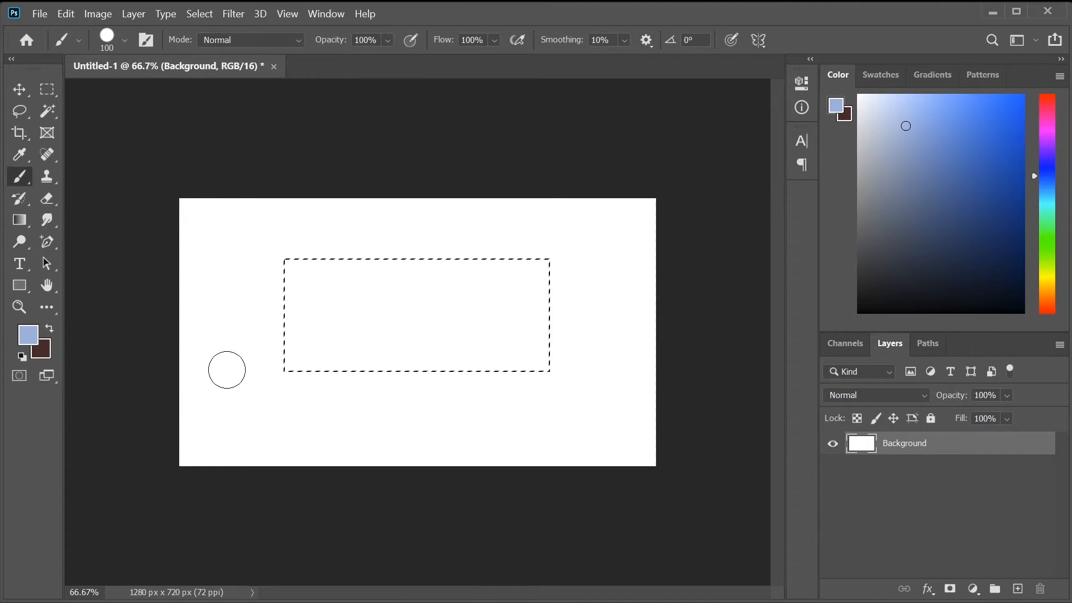
mouse_move(340, 292)
left_mouse_down()
mouse_move(333, 326)
mouse_move(419, 349)
mouse_move(477, 343)
mouse_move(432, 307)
mouse_move(364, 303)
mouse_move(440, 301)
mouse_move(469, 311)
left_mouse_up()
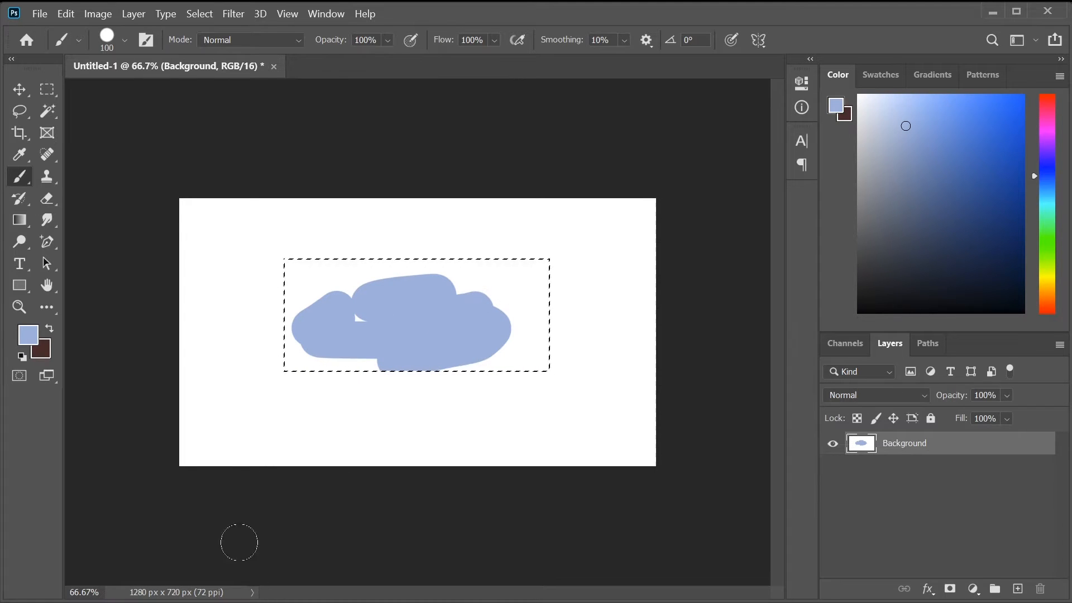
mouse_move(407, 287)
left_mouse_down()
mouse_move(324, 299)
mouse_move(385, 277)
left_mouse_up()
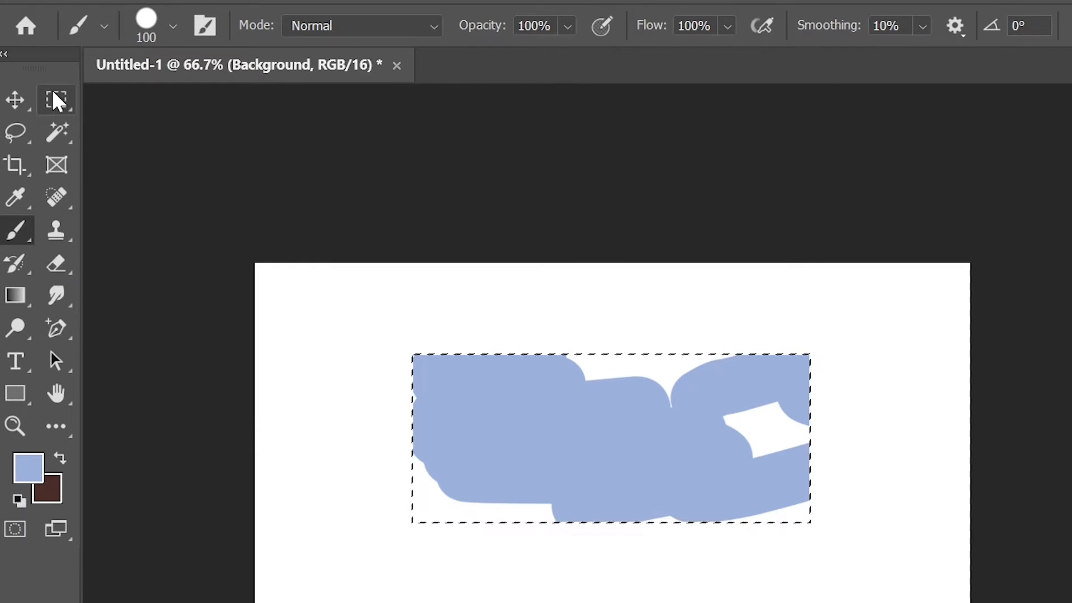
left_click(56, 101)
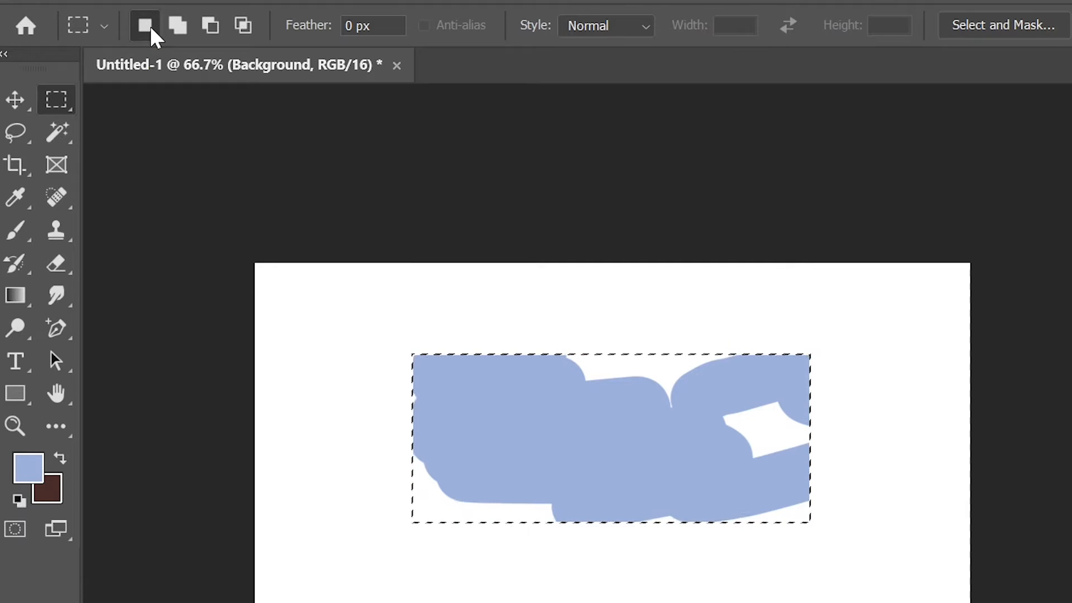
key("Delete")
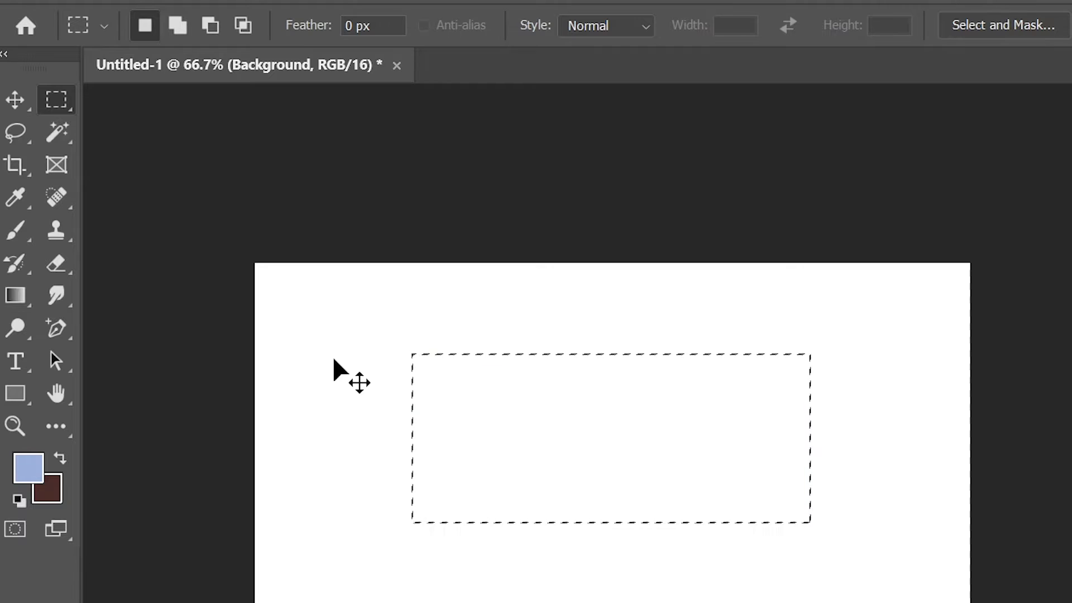
- Settle on the Rectangular Marquee and try several single rectangular selections on the canvas
left_click(58, 136)
left_click(11, 135)
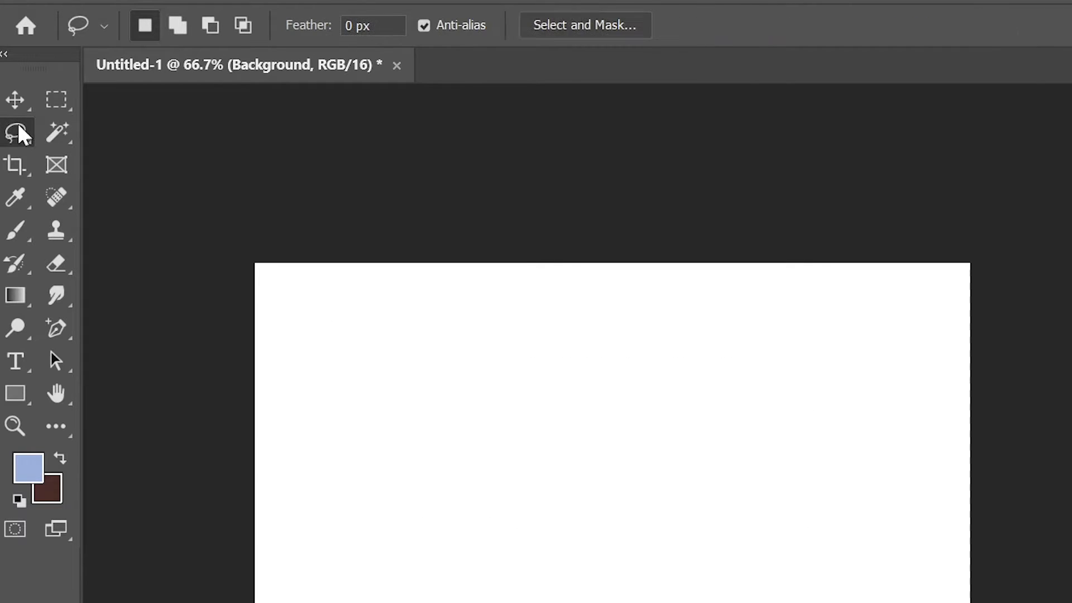
left_click(54, 134)
left_click(61, 97)
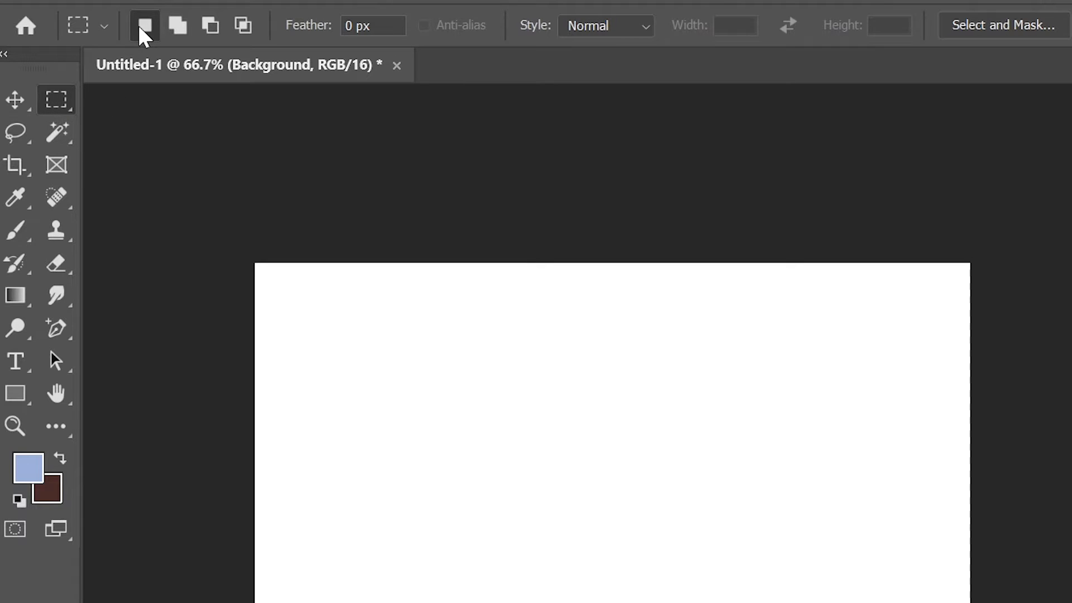
left_click_drag(337, 335, 551, 510)
left_click_drag(575, 349, 761, 464)
left_click_drag(400, 342, 568, 479)
left_click_drag(605, 377, 799, 484)
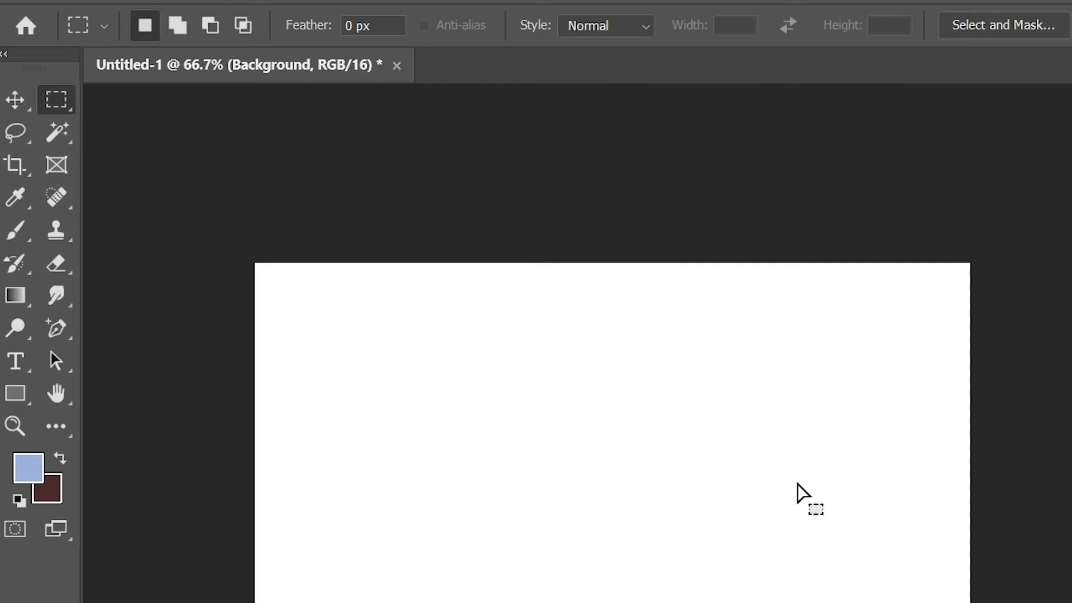
left_click_drag(419, 394, 511, 493)
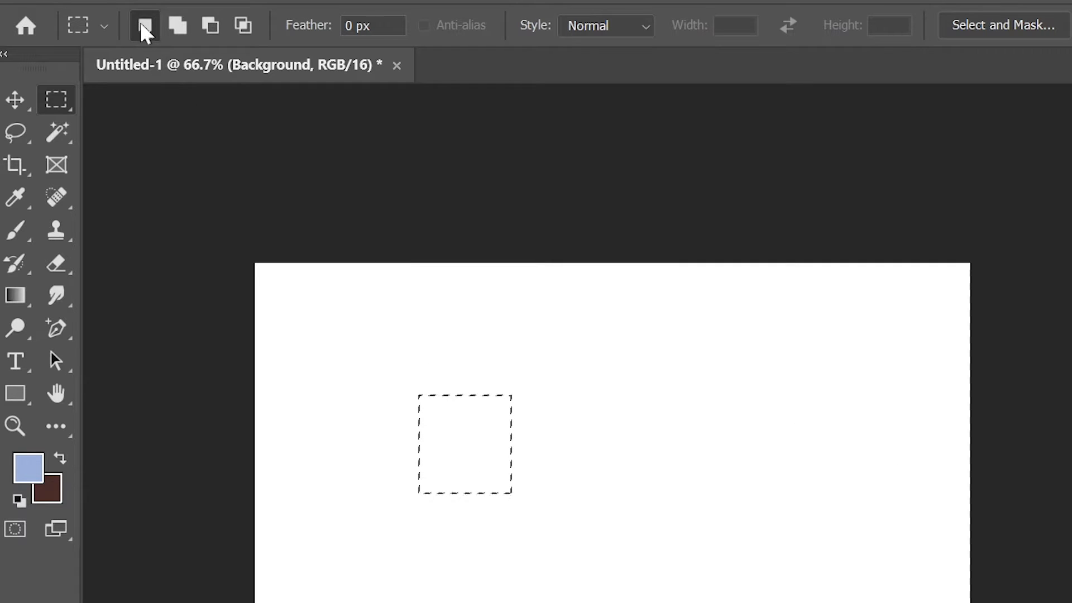
- In Add to selection mode, add four more rectangles including a connecting strip
left_click(178, 25)
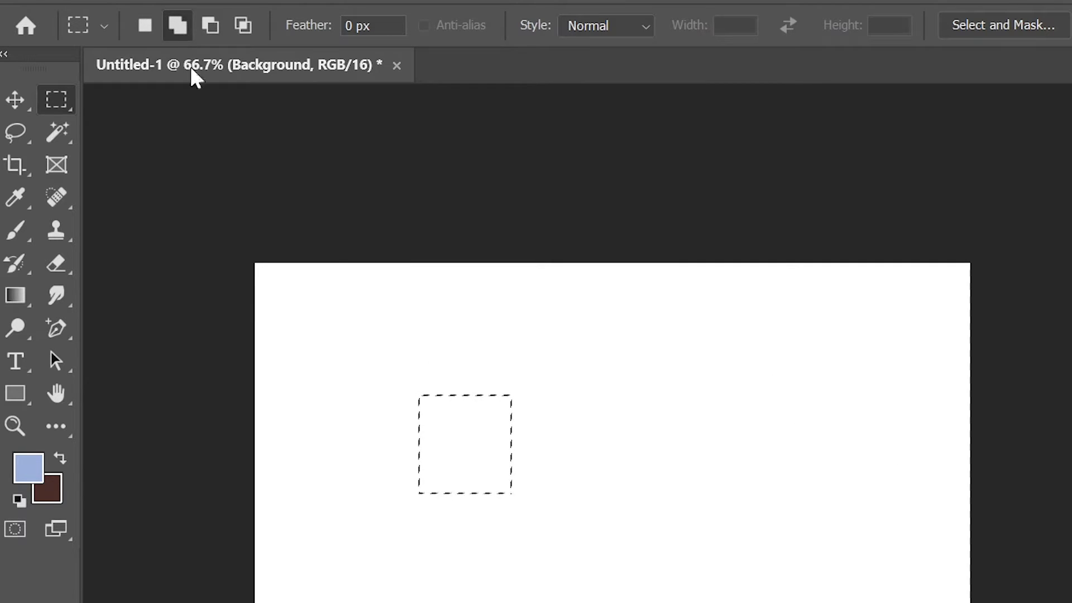
left_click_drag(562, 413, 735, 520)
left_click_drag(525, 304, 670, 391)
left_click_drag(360, 475, 495, 585)
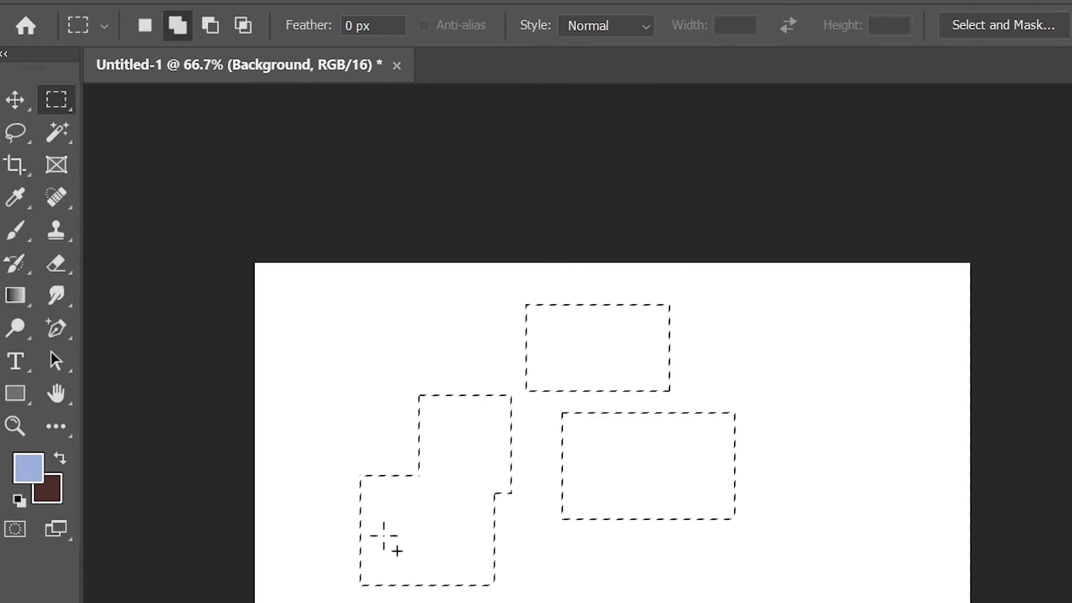
left_click_drag(579, 478, 433, 581)
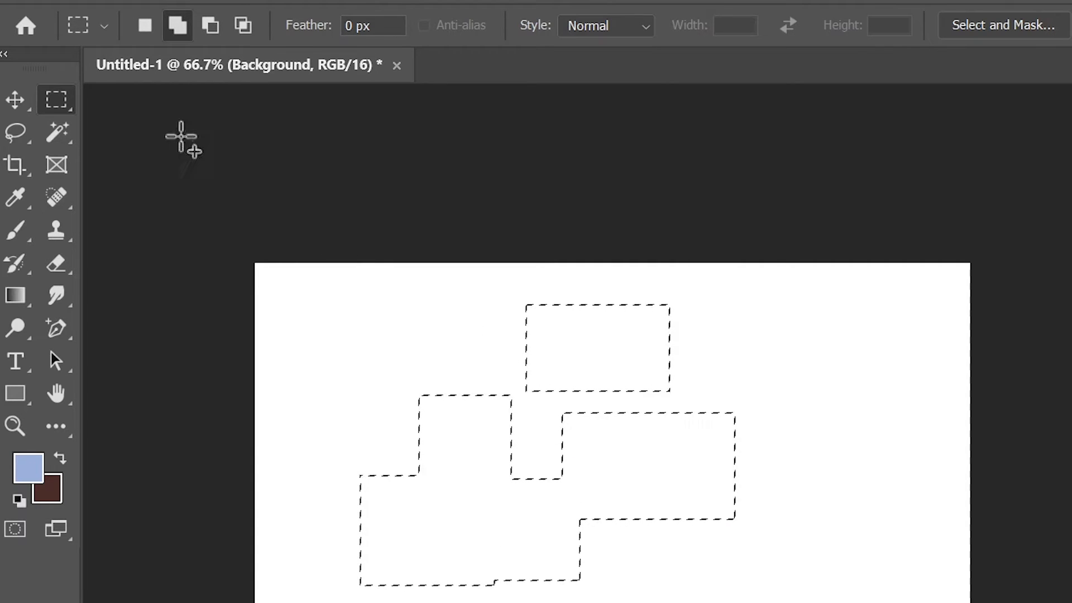
- In Subtract from selection mode, cut three pieces out, including the lower shape's right part
left_click(210, 26)
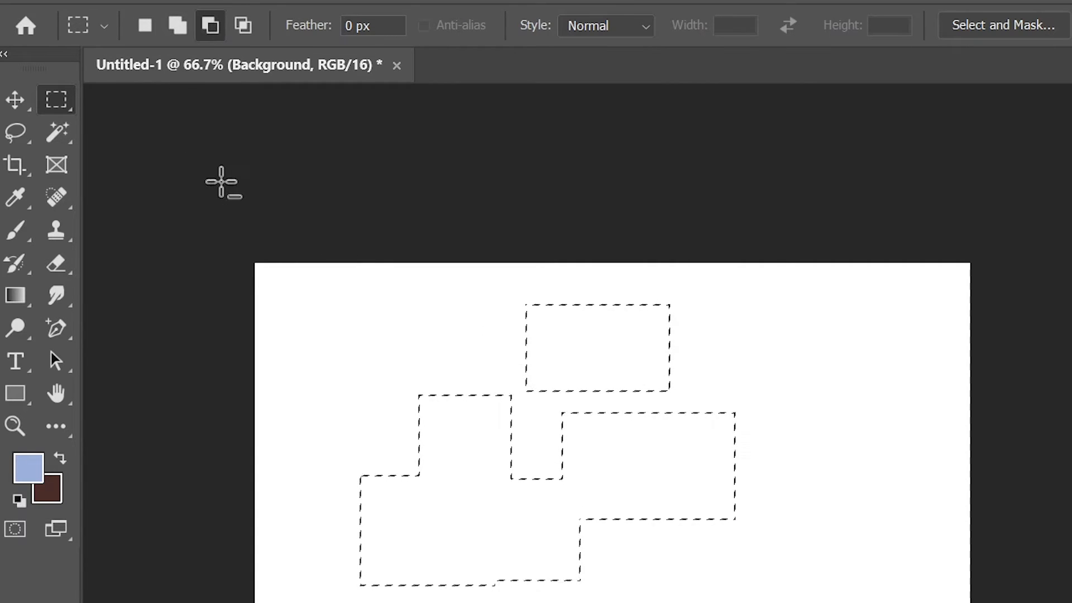
left_click_drag(463, 348, 352, 479)
left_click_drag(458, 361, 469, 447)
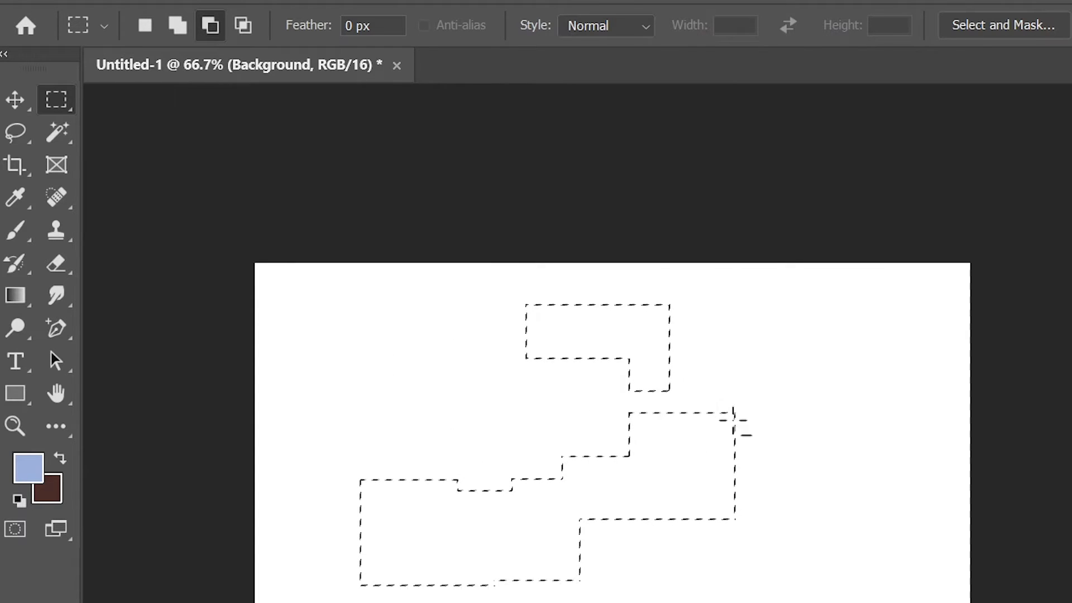
left_click_drag(678, 395, 791, 577)
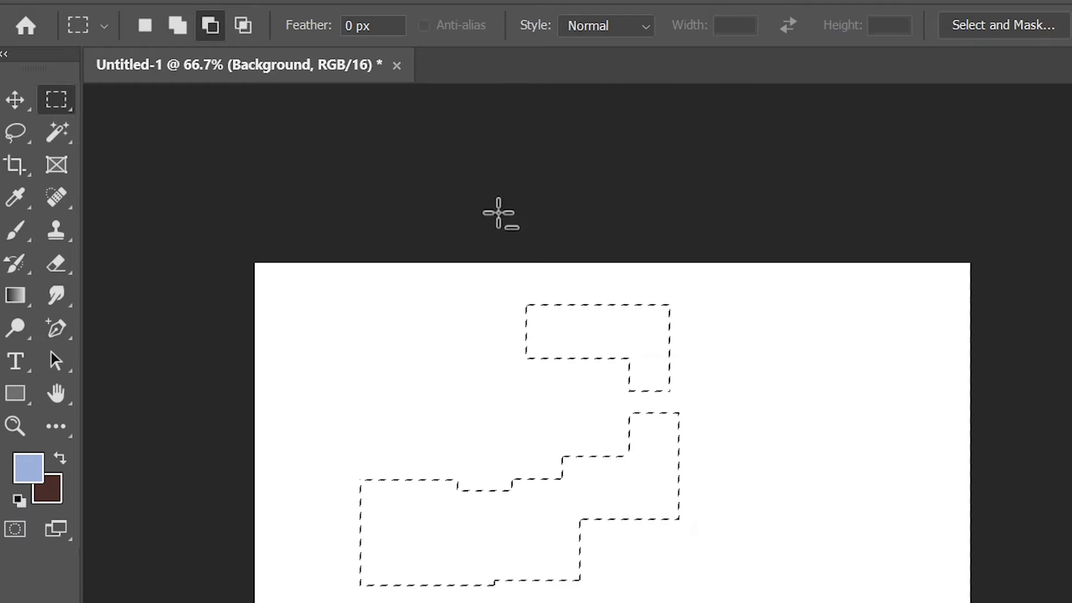
- Intersect the stepped selection with three rectangles to trim it, then deselect with Ctrl+D
left_click(242, 26)
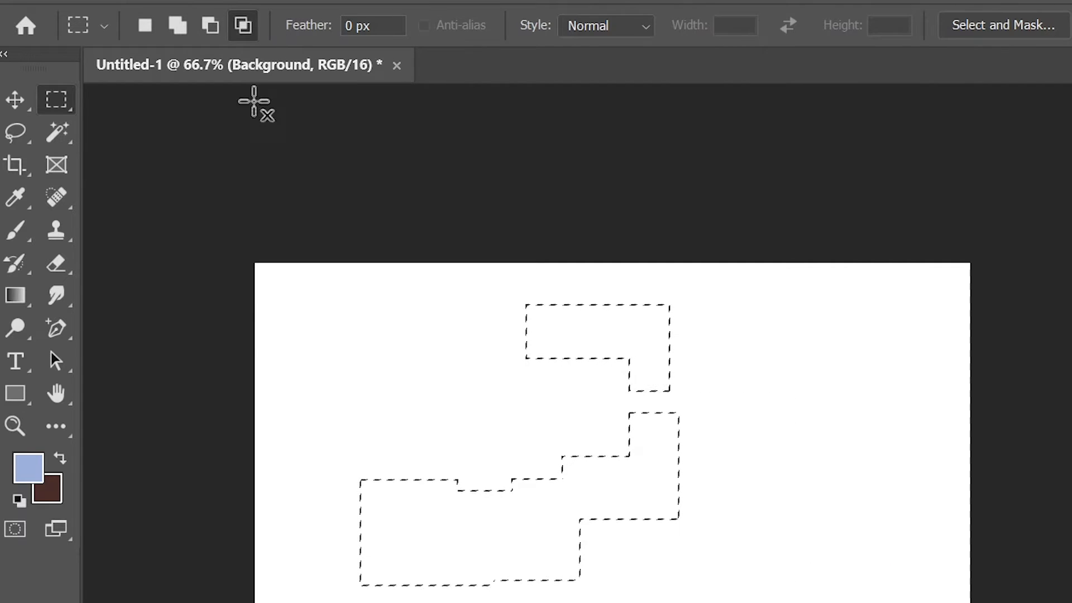
left_click_drag(318, 404, 557, 602)
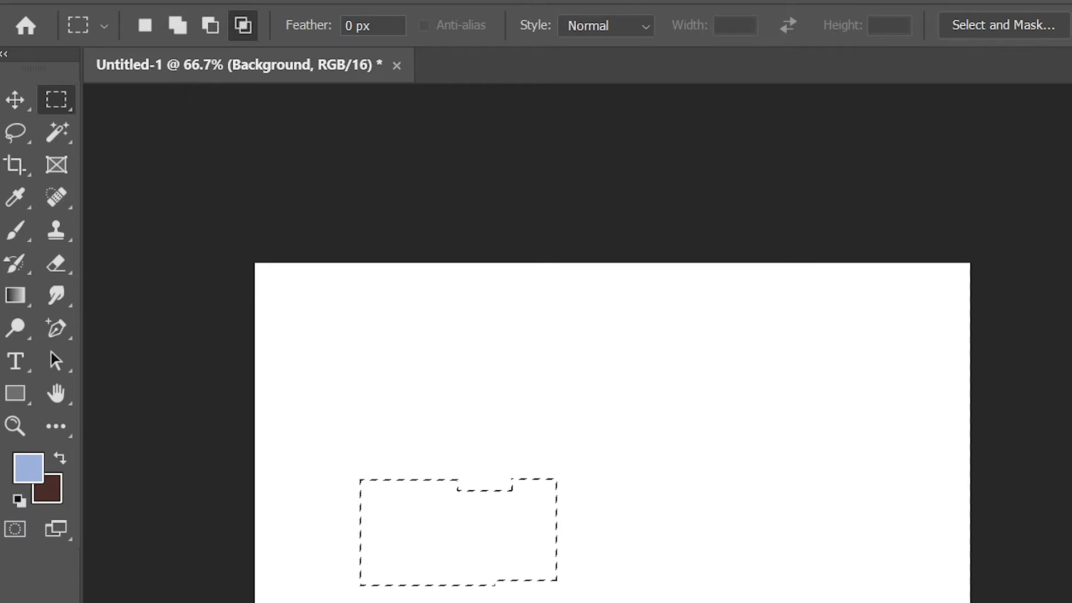
left_click_drag(473, 459, 649, 601)
left_click_drag(431, 447, 625, 602)
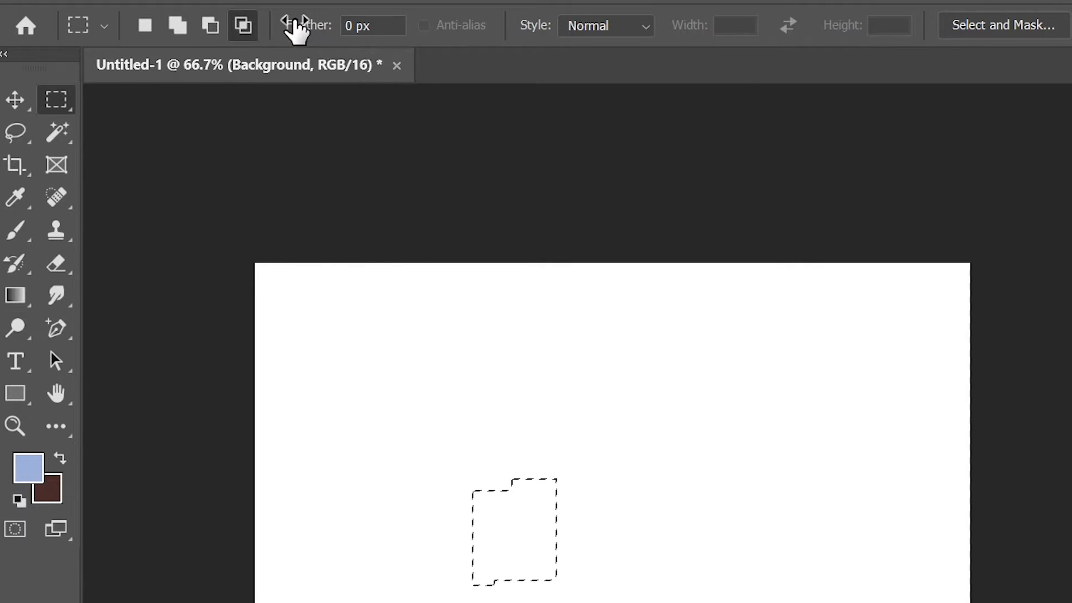
key("ctrl+d")
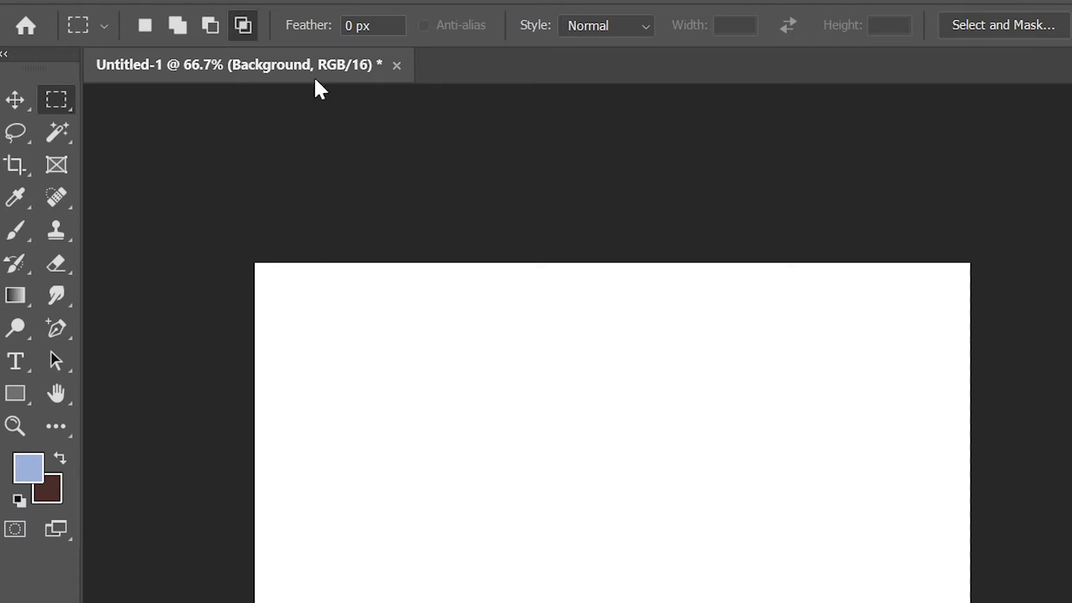
- Set the marquee feather to 15.8 px and draw a soft-edged rectangular selection
left_click_drag(300, 35, 452, 39)
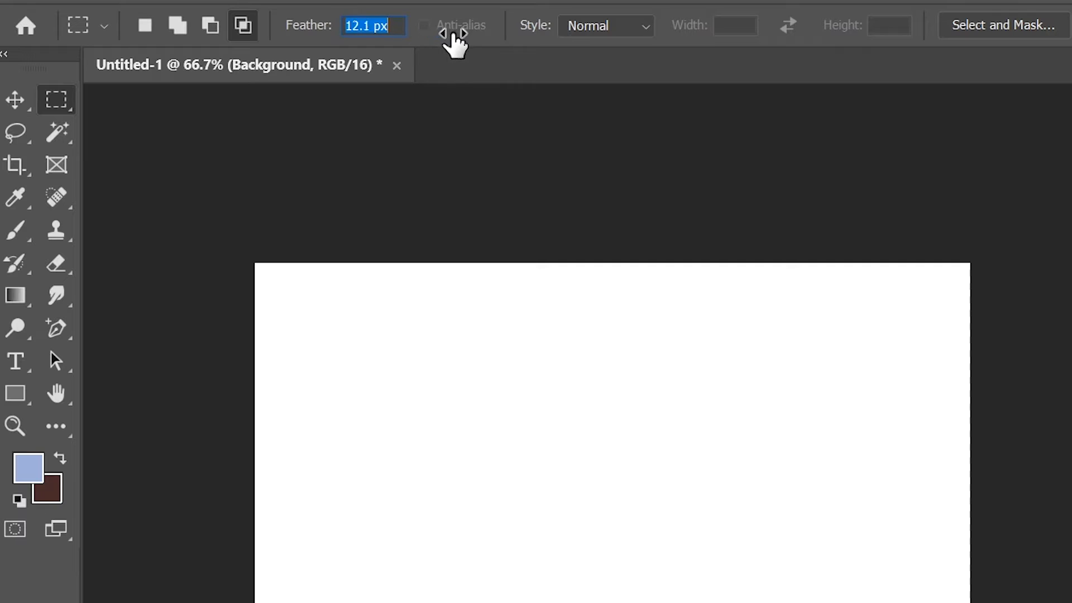
left_click(145, 27)
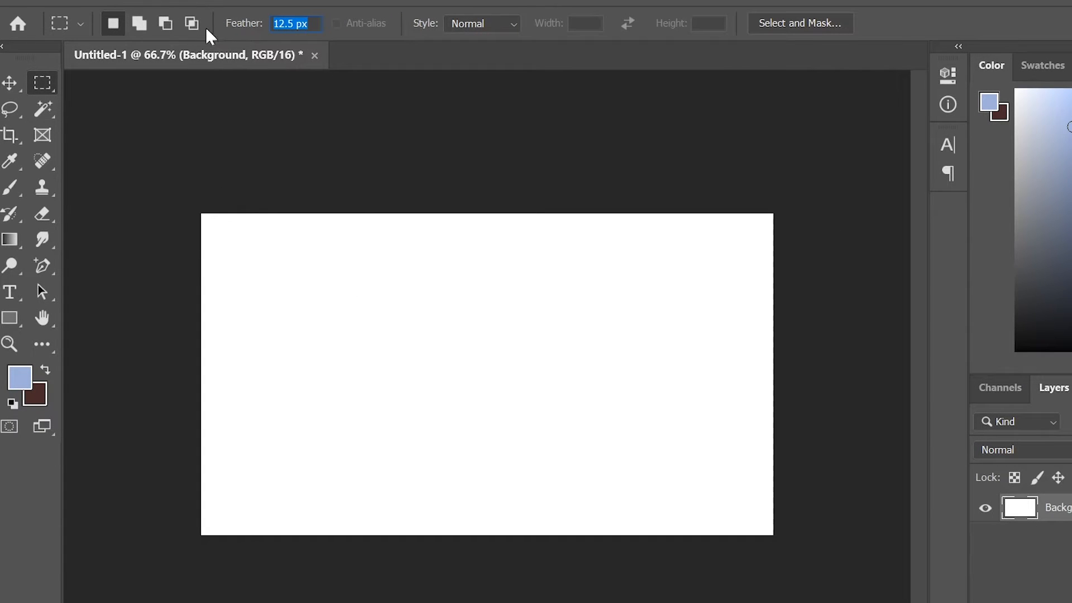
left_click_drag(232, 31, 289, 76)
left_click_drag(321, 284, 525, 413)
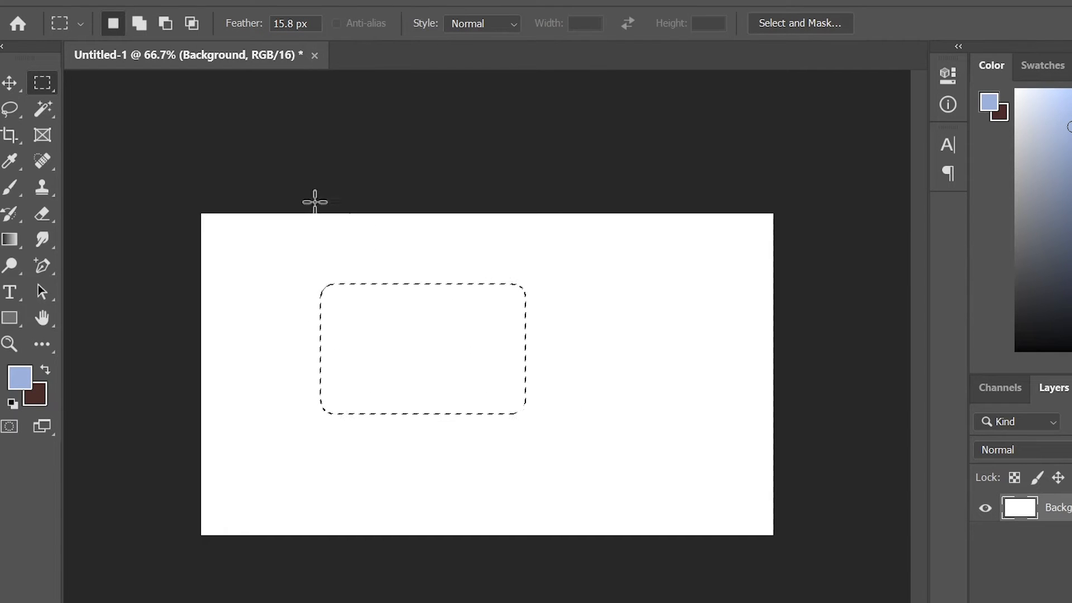
- Brush light blue inside the feathered selection, checking the soft edges at 200% zoom
left_click(10, 188)
mouse_move(325, 311)
left_mouse_down()
mouse_move(382, 281)
mouse_move(296, 350)
mouse_move(306, 409)
mouse_move(394, 346)
mouse_move(374, 383)
mouse_move(495, 411)
mouse_move(373, 396)
mouse_move(534, 334)
mouse_move(392, 319)
mouse_move(522, 266)
left_mouse_up()
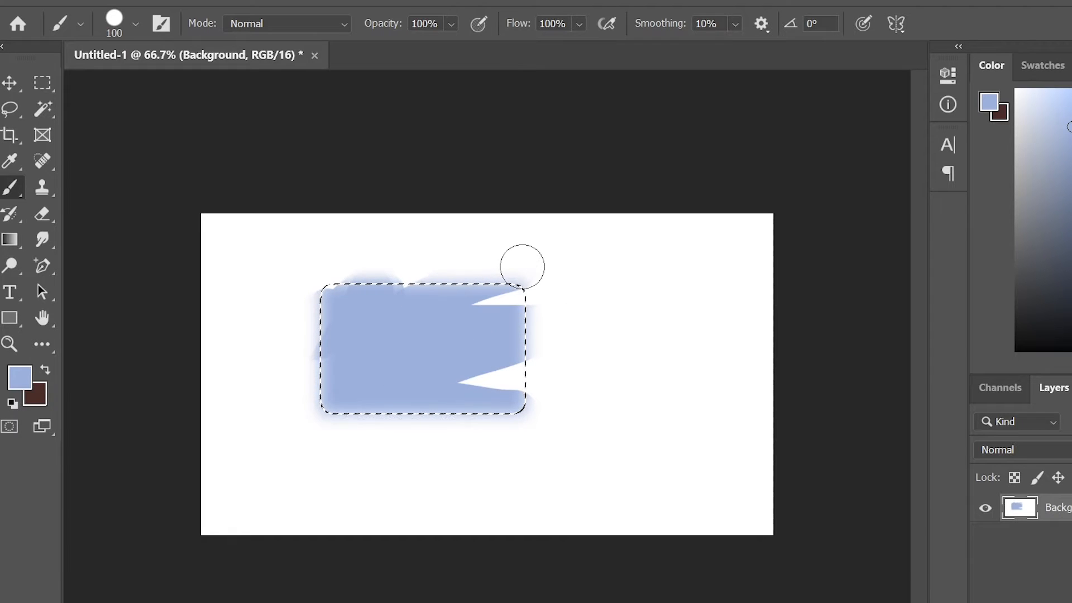
key("ctrl+plus")
key("ctrl+plus")
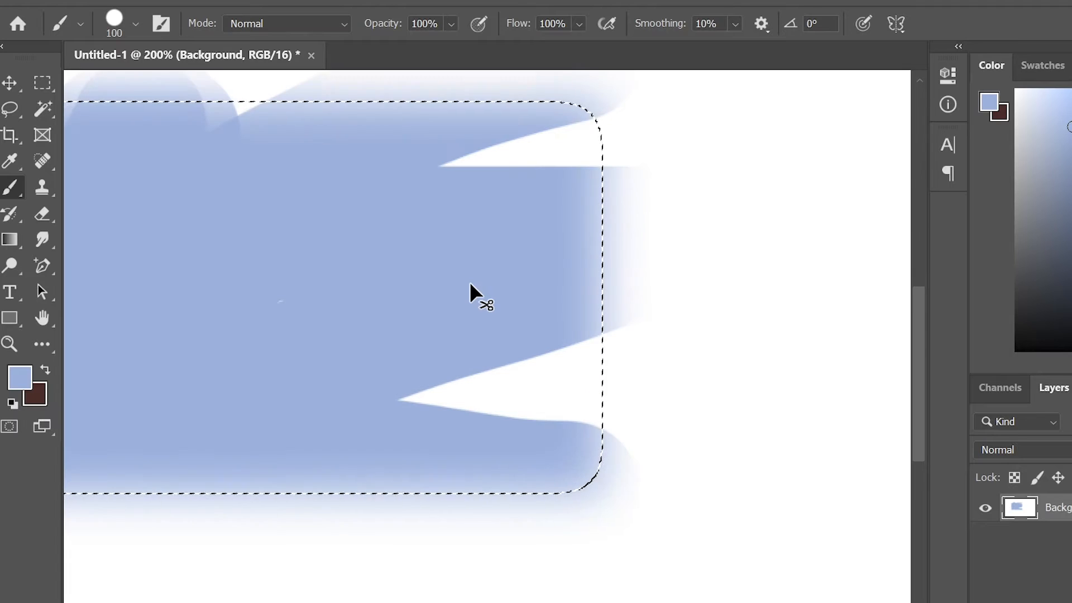
key("ctrl+minus")
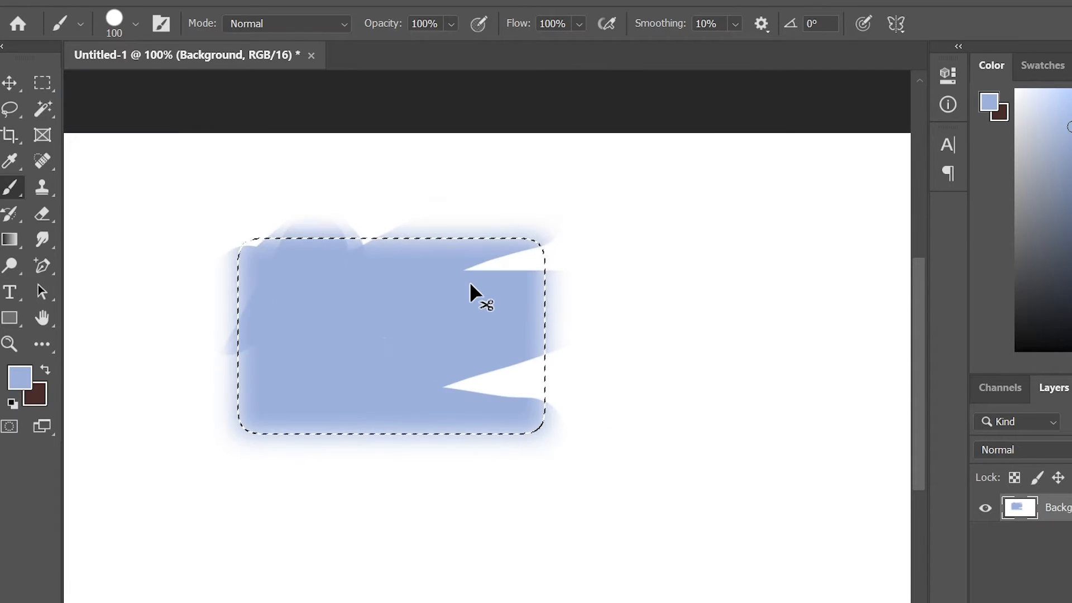
mouse_move(537, 263)
left_mouse_down()
mouse_move(447, 362)
mouse_move(471, 301)
left_mouse_up()
- Undo the painting, deselect, and return to the Rectangular Marquee
key("ctrl+z")
key("ctrl+z")
key("ctrl+z")
key("ctrl+z")
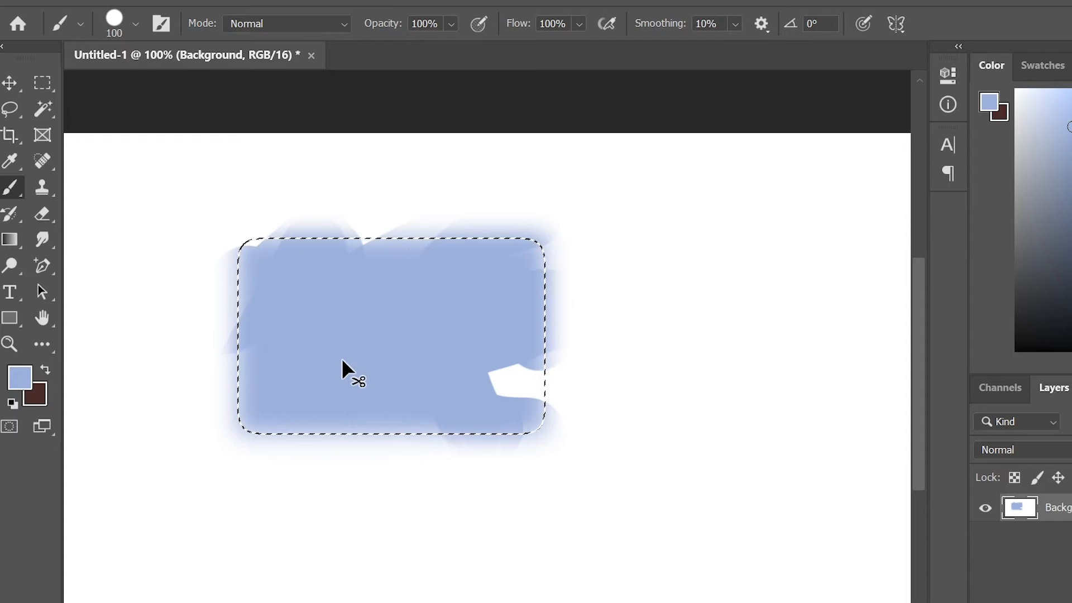
key("ctrl+d")
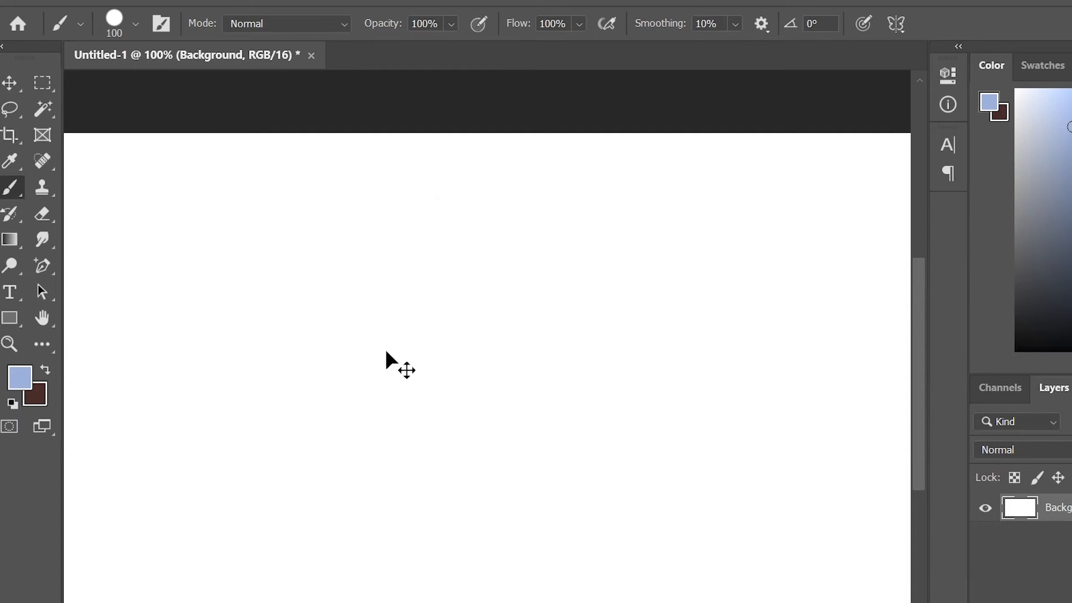
left_click(42, 83)
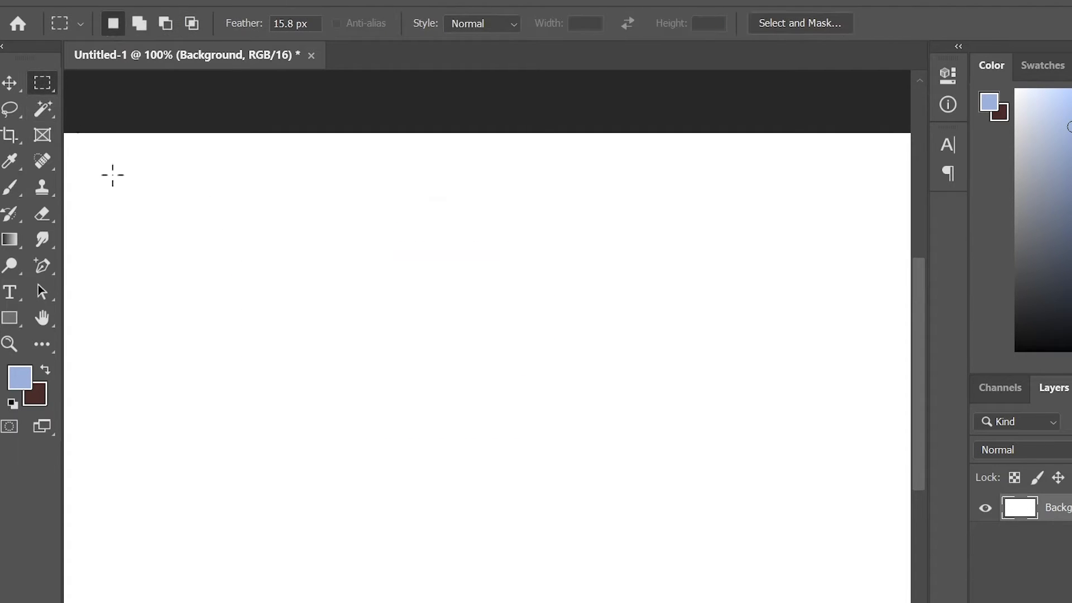
- Draw a rectangular marquee on the blank canvas and give it a feather radius of about 5.7 px
left_click_drag(235, 244, 597, 451)
right_click(390, 330)
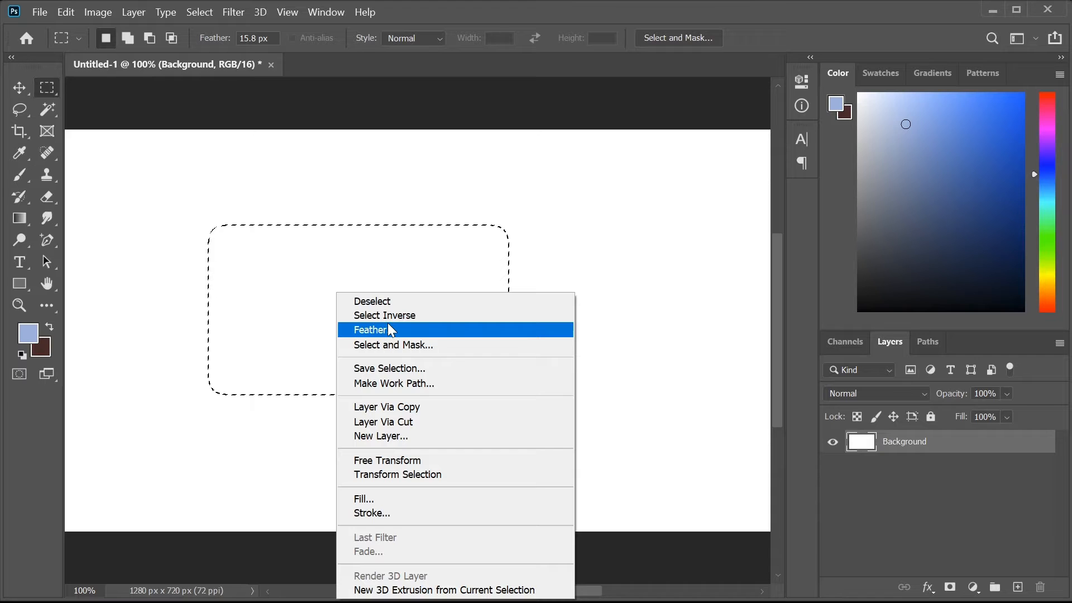
left_click(391, 330)
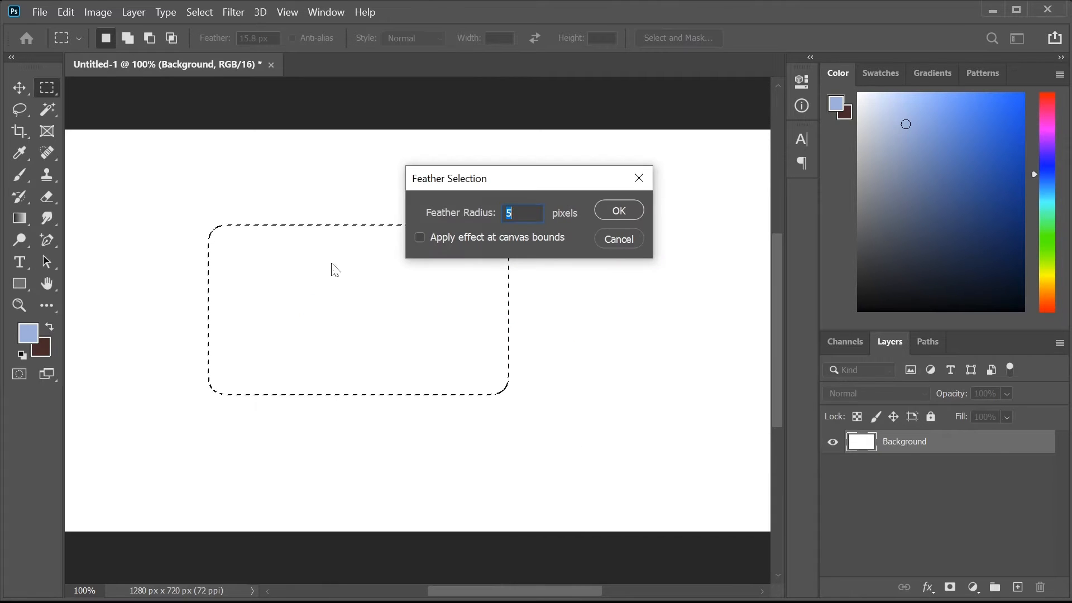
mouse_move(457, 220)
left_mouse_down()
mouse_move(496, 215)
mouse_move(466, 219)
left_mouse_up()
left_click(608, 212)
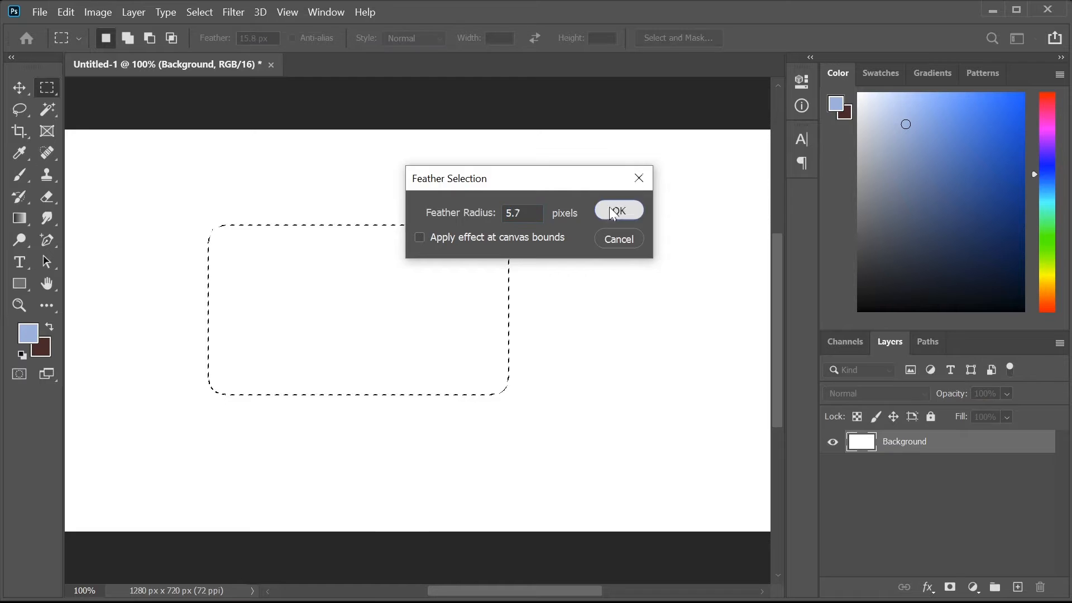
left_click(608, 210)
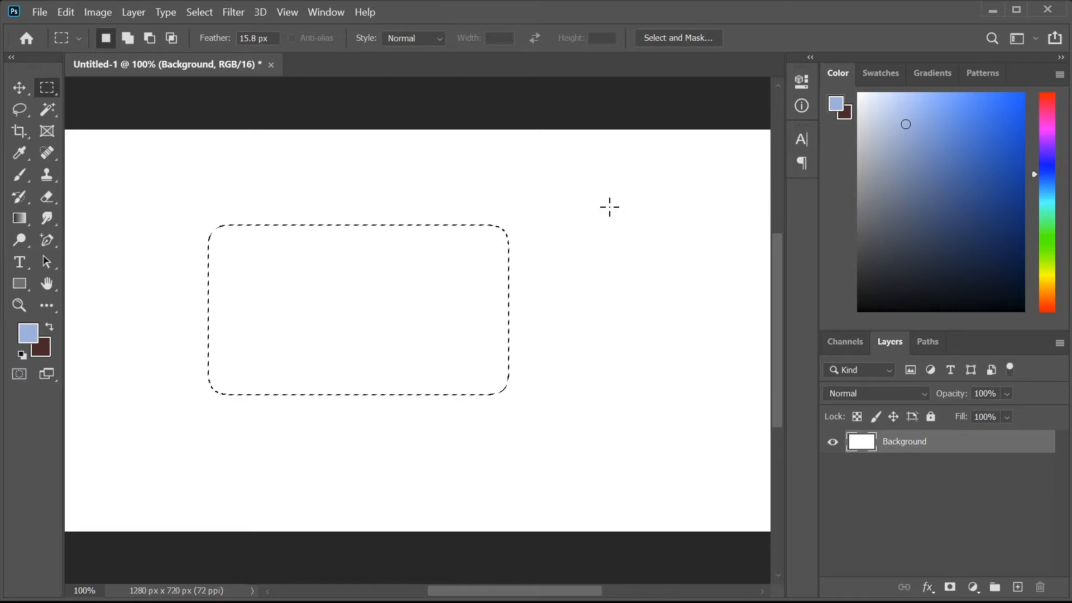
key("ctrl+minus")
- Invert the selection and brush light-blue strokes around the rectangle, undoing the final dab
right_click(383, 329)
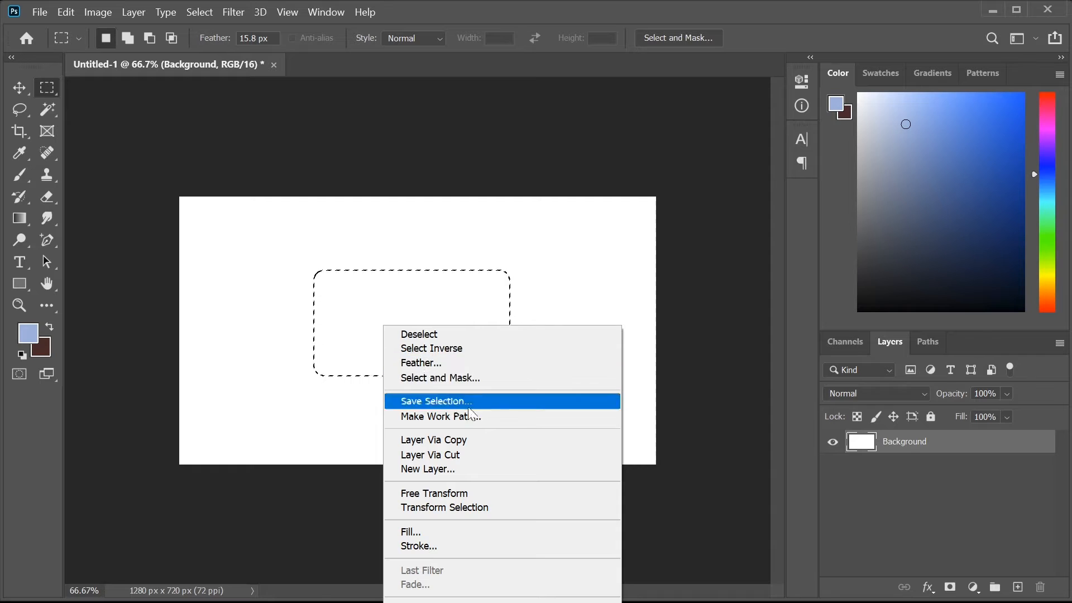
left_click(435, 349)
key("b")
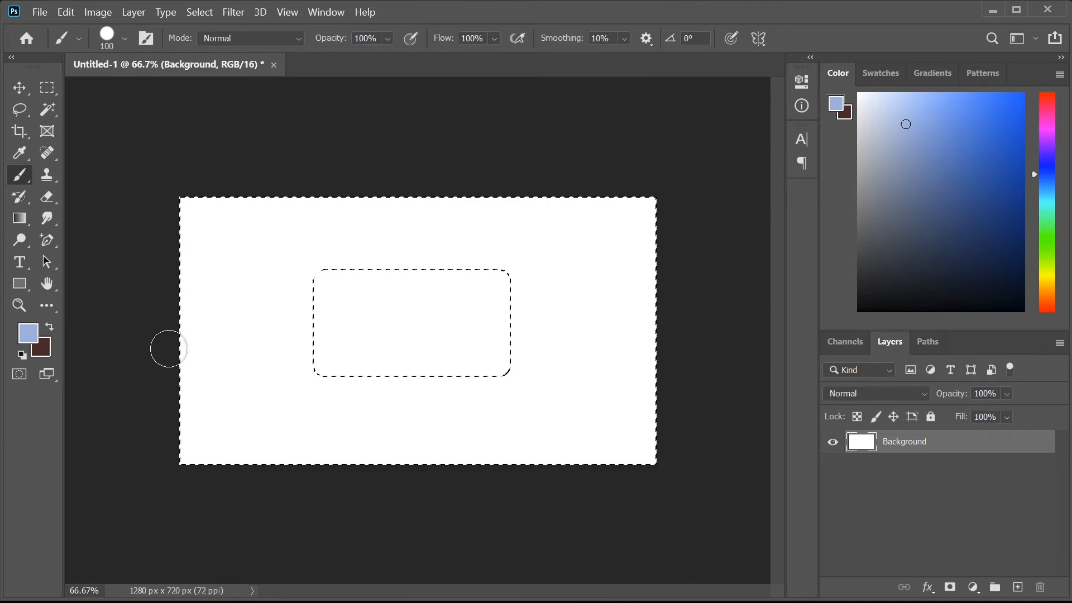
mouse_move(228, 326)
left_mouse_down()
mouse_move(354, 285)
mouse_move(232, 383)
mouse_move(603, 381)
left_mouse_up()
mouse_move(408, 426)
left_mouse_down()
mouse_move(449, 259)
mouse_move(187, 211)
left_mouse_up()
left_click(236, 253)
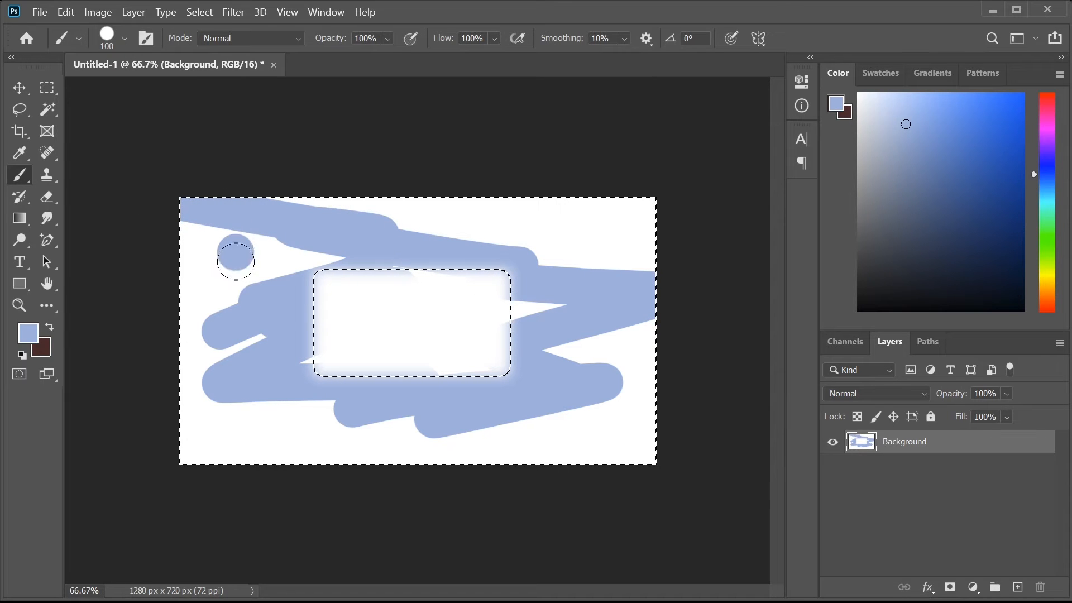
key("ctrl+z")
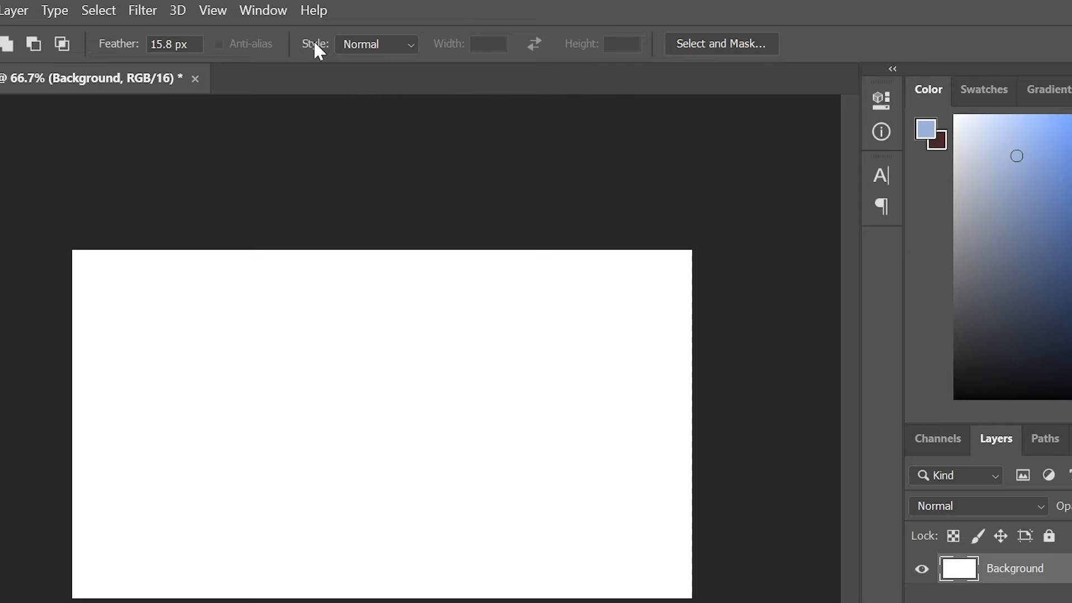
- Draw a free-proportion rectangle in Normal style, then draw two squares with a 1:1 fixed ratio
left_click(414, 42)
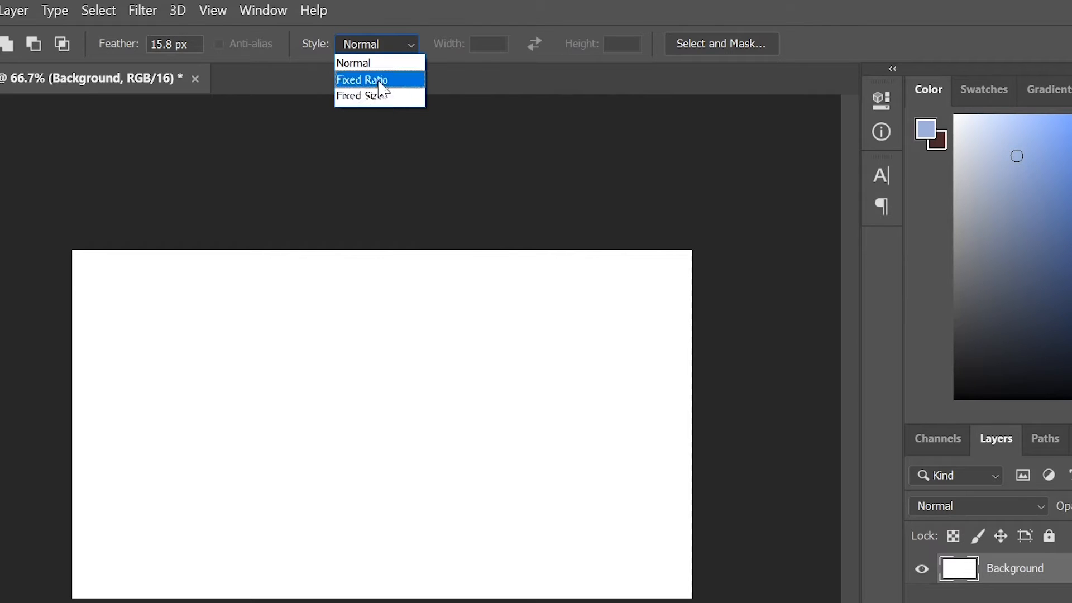
left_click(358, 63)
left_click_drag(174, 310, 584, 486)
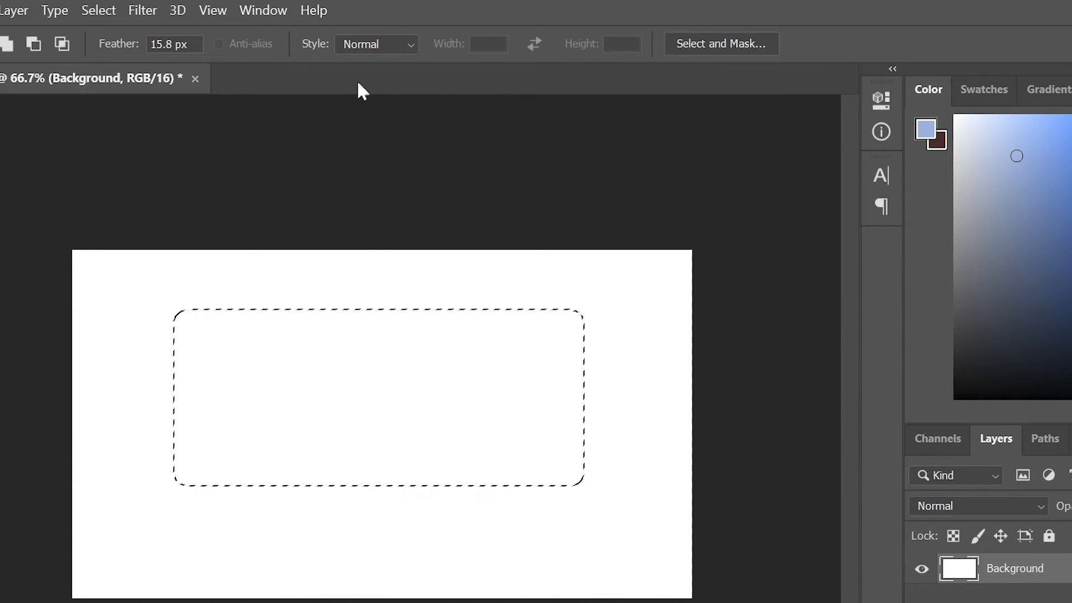
left_click(388, 46)
left_click(384, 81)
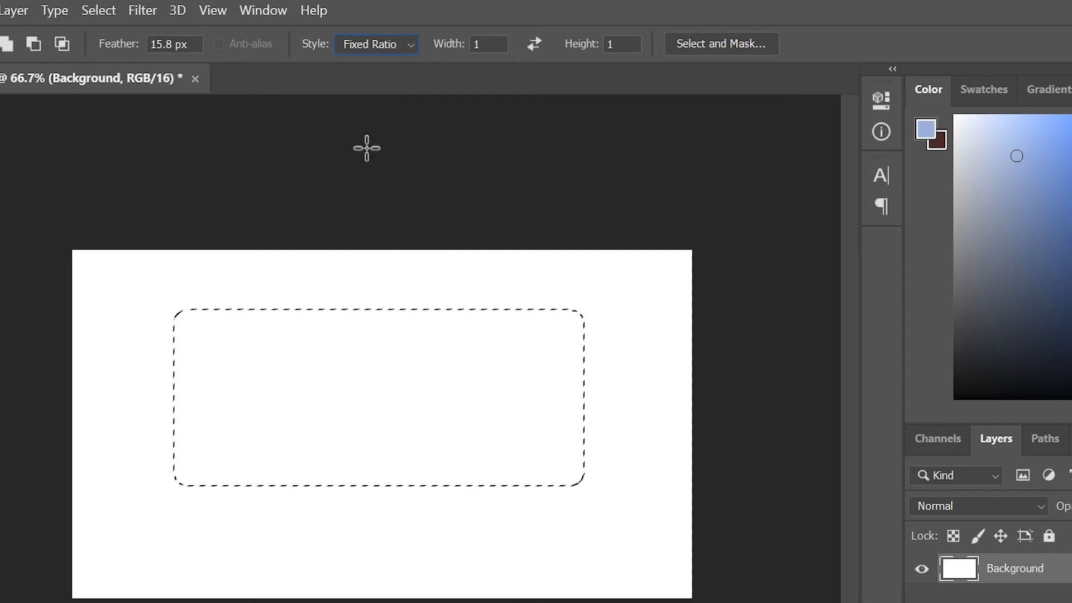
left_click_drag(278, 290, 425, 399)
left_click(397, 344)
left_click_drag(399, 350, 326, 283)
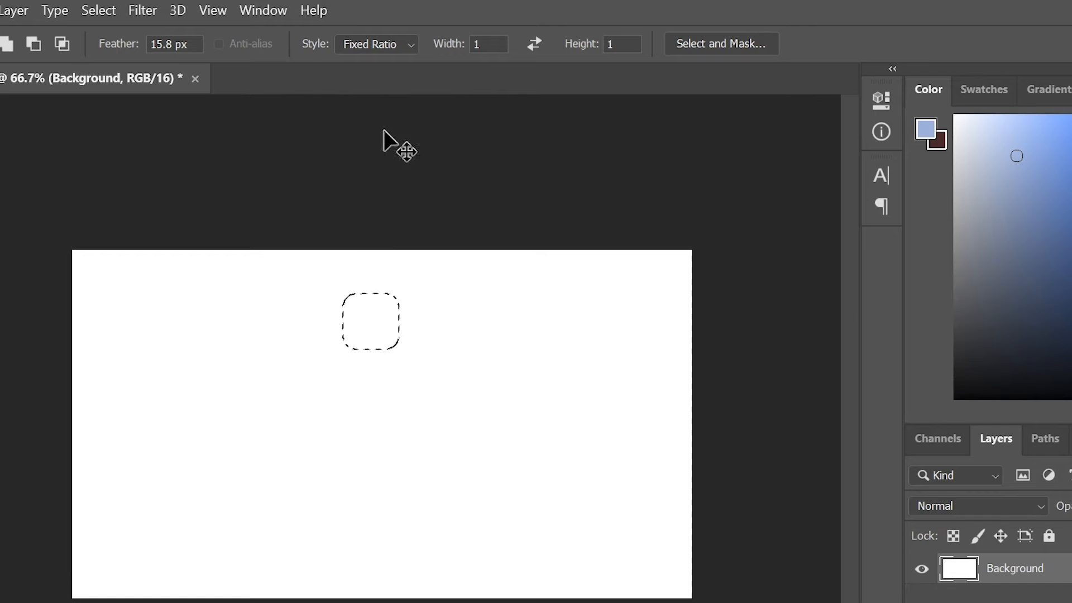
- Change the fixed ratio to 2:1 and draw a wide rectangular selection
left_click(405, 50)
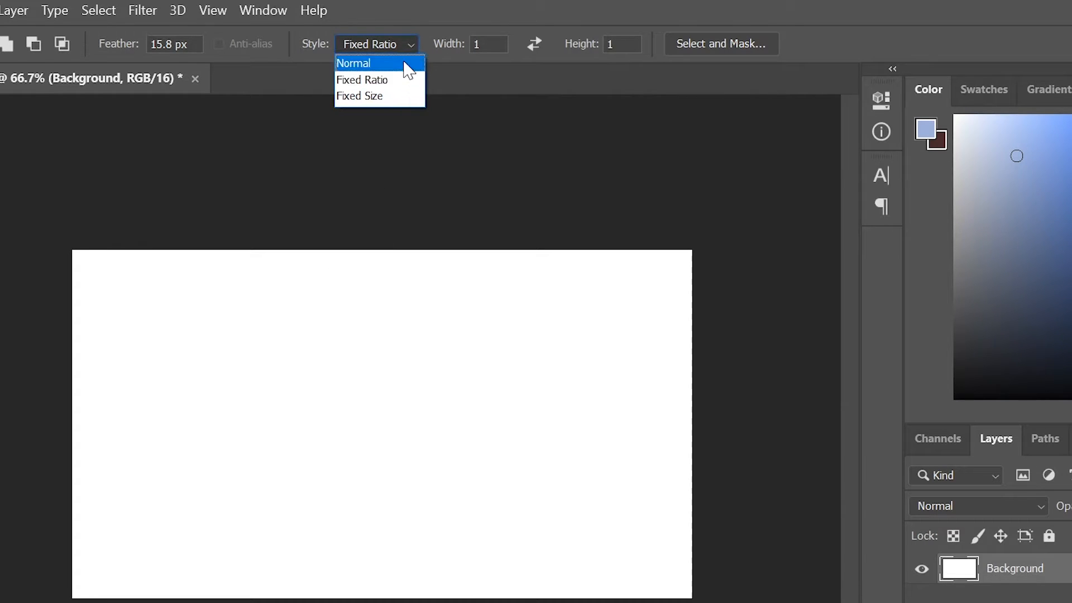
left_click(379, 80)
left_click_drag(445, 53, 450, 54)
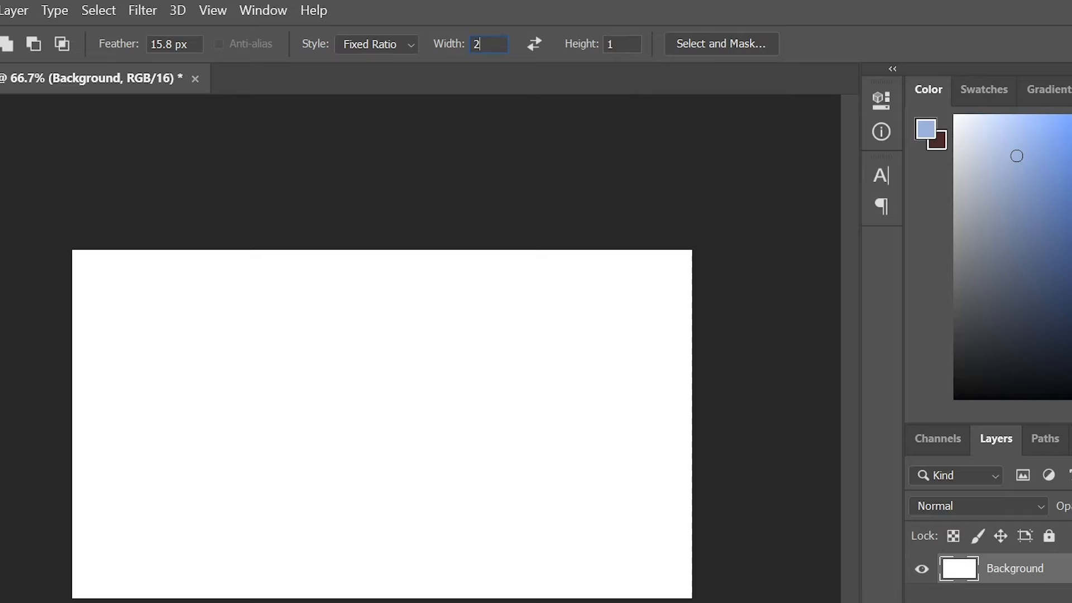
left_click_drag(231, 328, 545, 486)
- Switch to Fixed Size 64 × 64 px and place several 64 px selections, then edit the feather amount
left_click(409, 43)
left_click(402, 96)
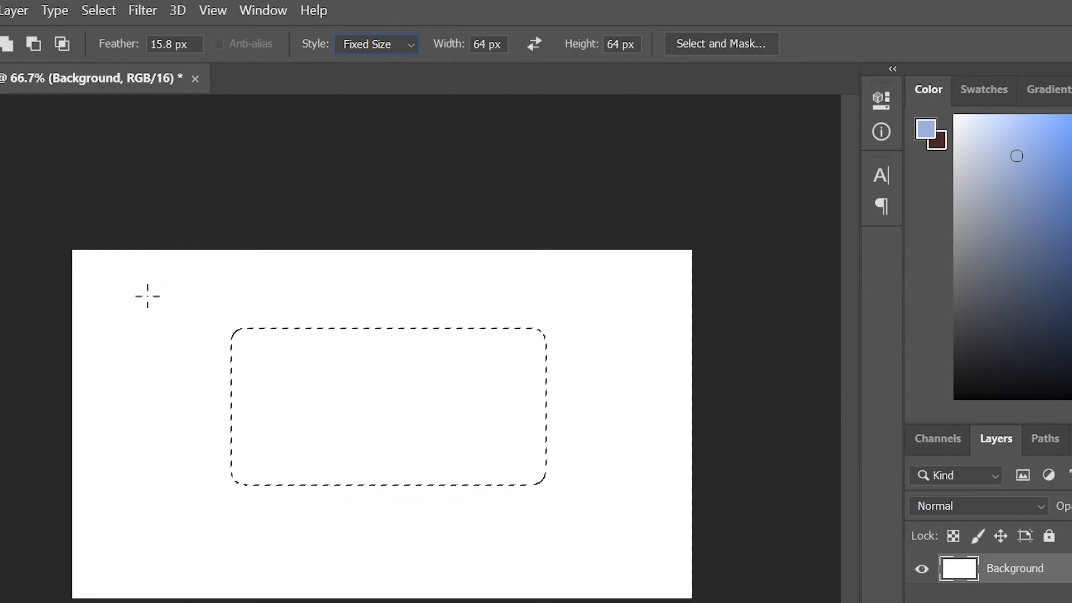
key("ctrl+d")
left_click(224, 320)
left_click_drag(240, 303, 244, 308)
left_click(360, 285)
left_click(118, 50)
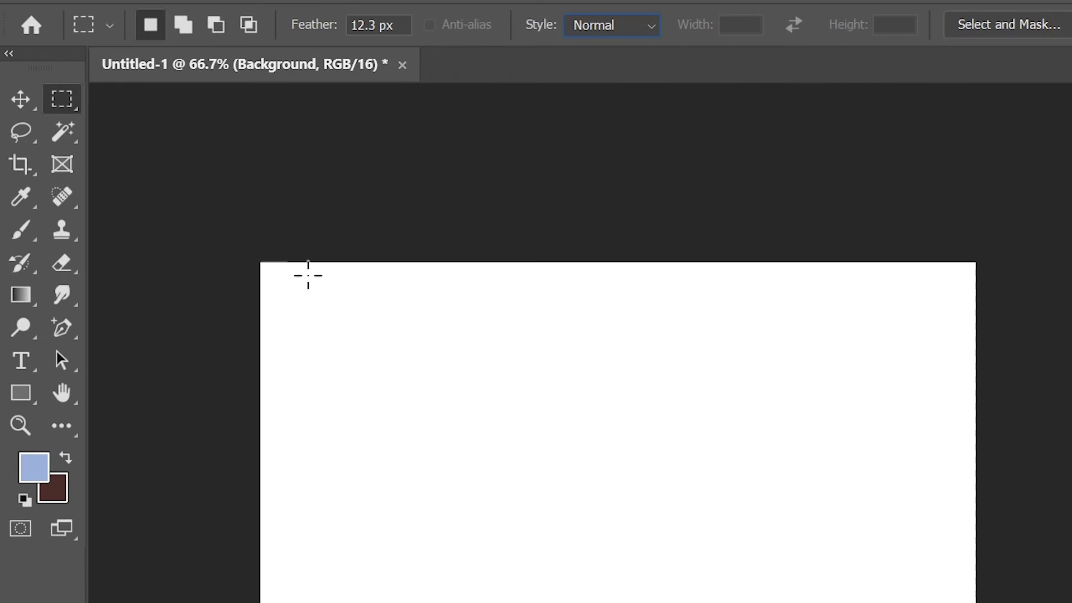
- Switch to the Elliptical Marquee Tool and draw two elliptical selections on the canvas
right_click(61, 101)
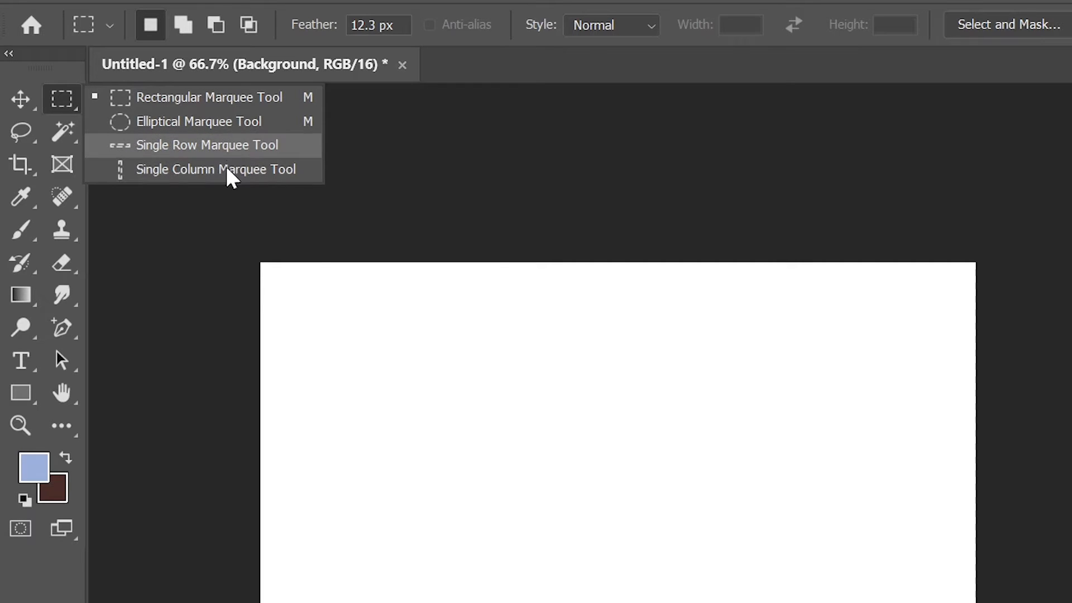
left_click(227, 124)
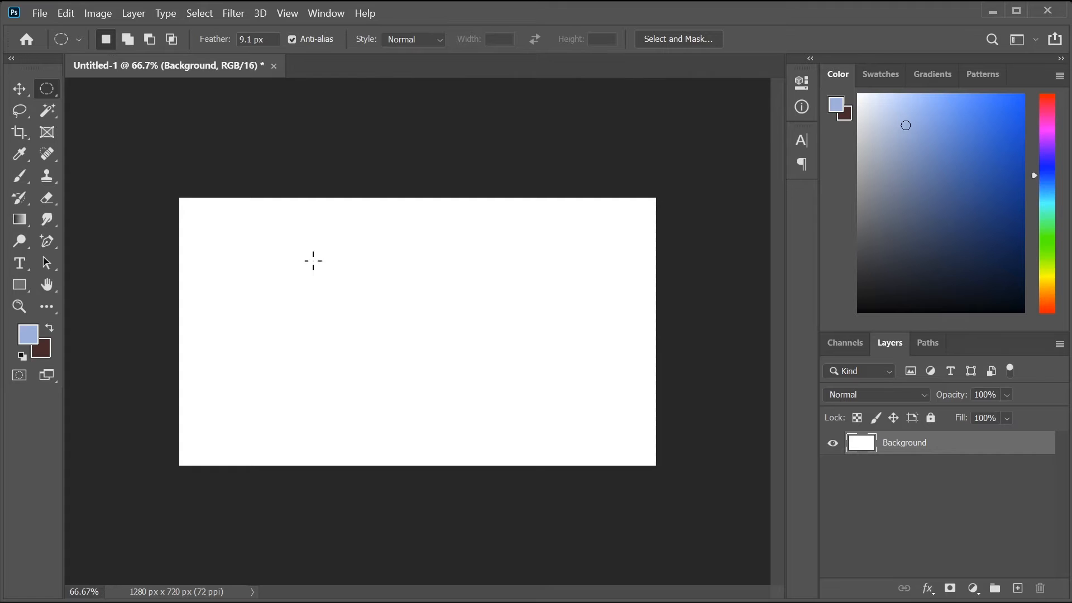
left_click_drag(313, 260, 460, 395)
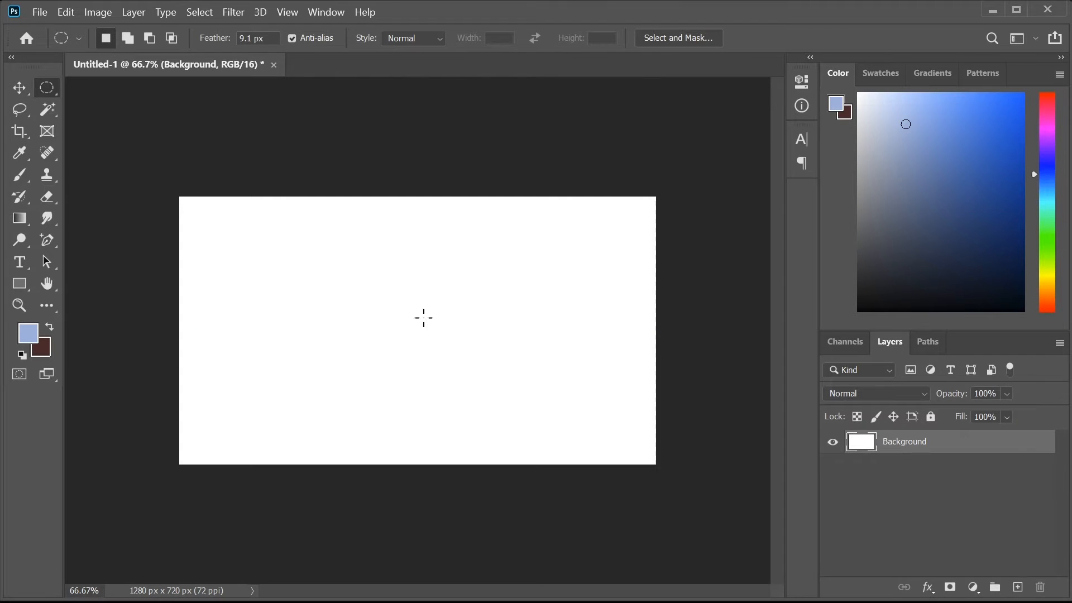
left_click_drag(361, 259, 482, 317)
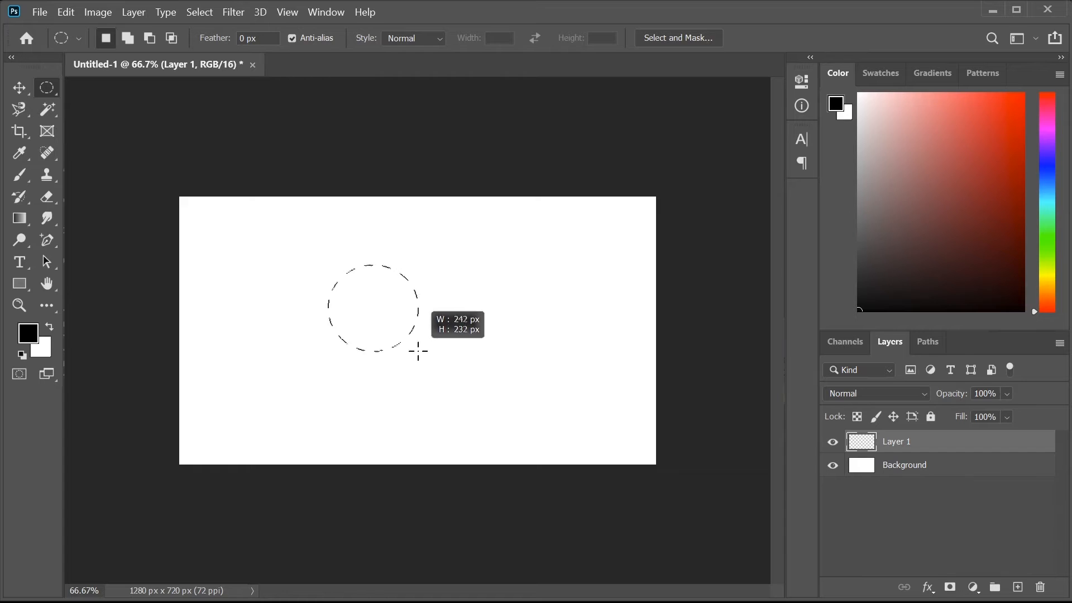
- Enlarge the unfeathered circular selection to 256 × 256 px and bring up its selection actions
left_click_drag(419, 350, 435, 361)
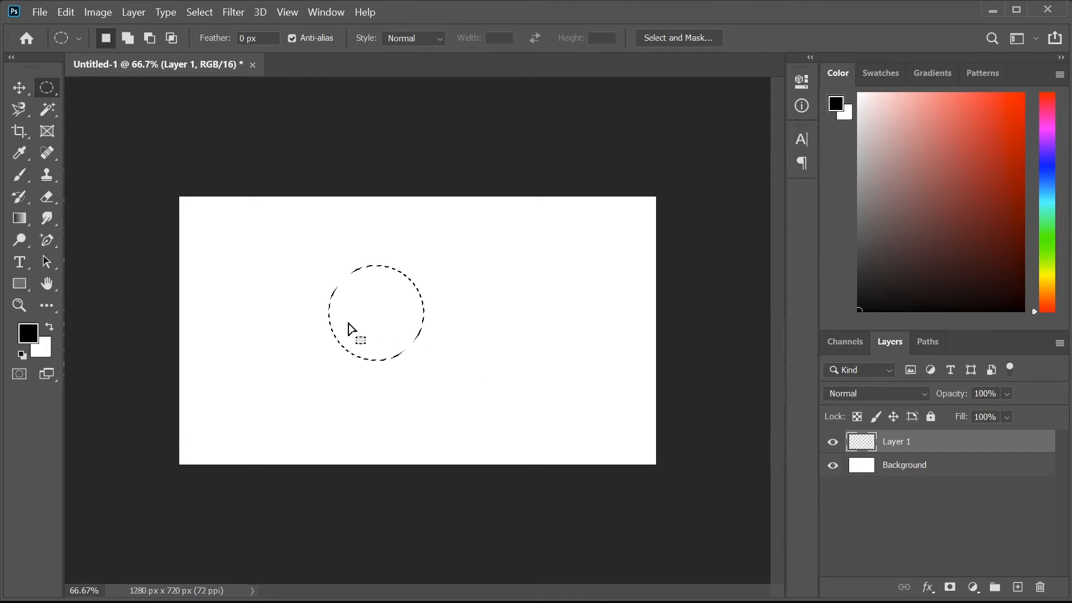
right_click(359, 302)
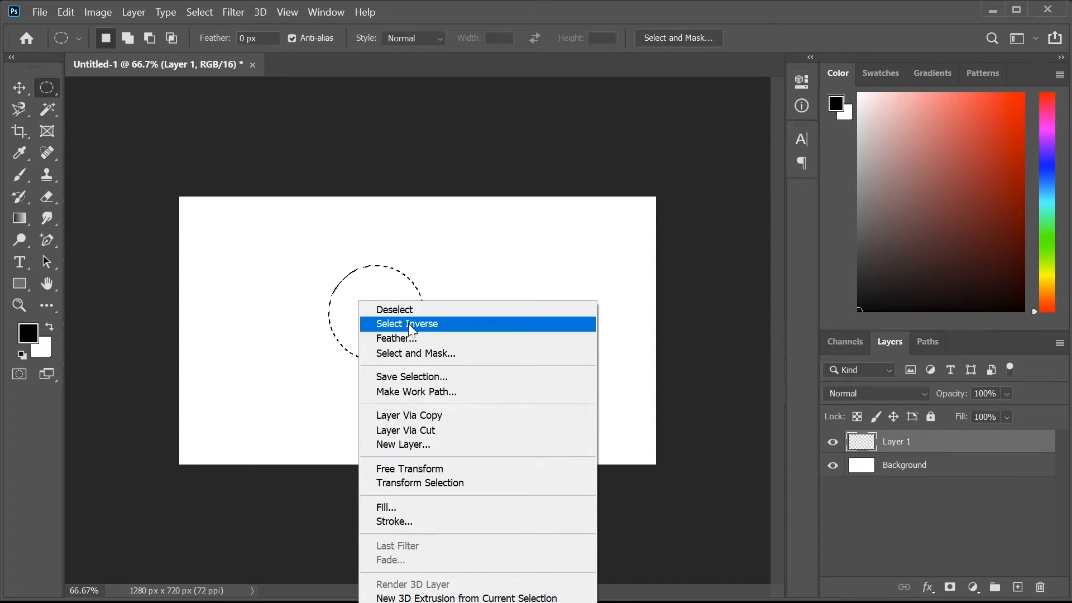
left_click(385, 290)
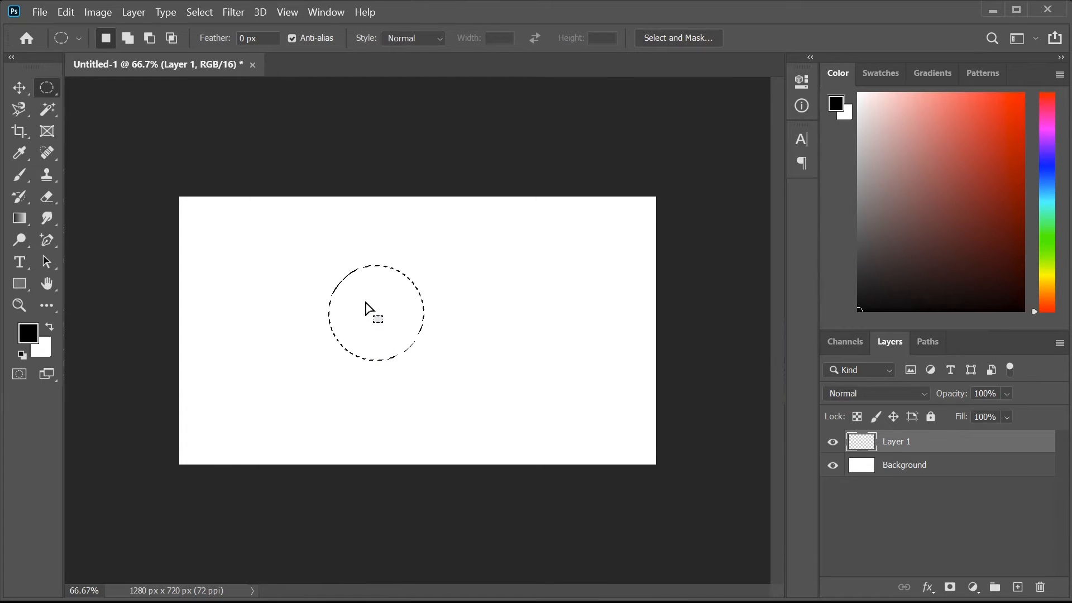
right_click(366, 305)
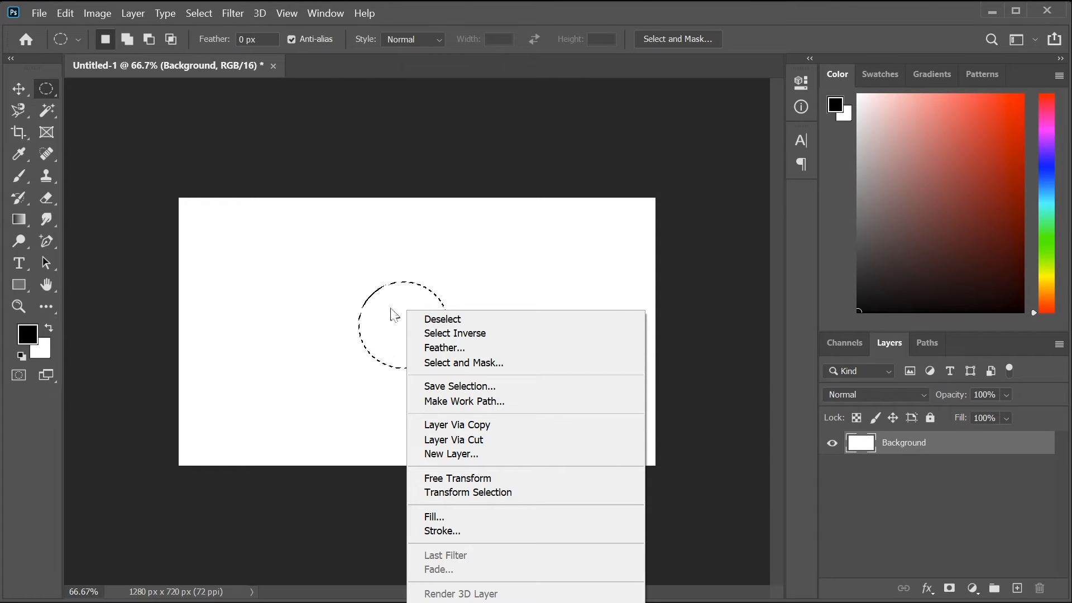
- Copy the circle to a new layer, move it with the Background hidden, then undo the copy
left_click(461, 430)
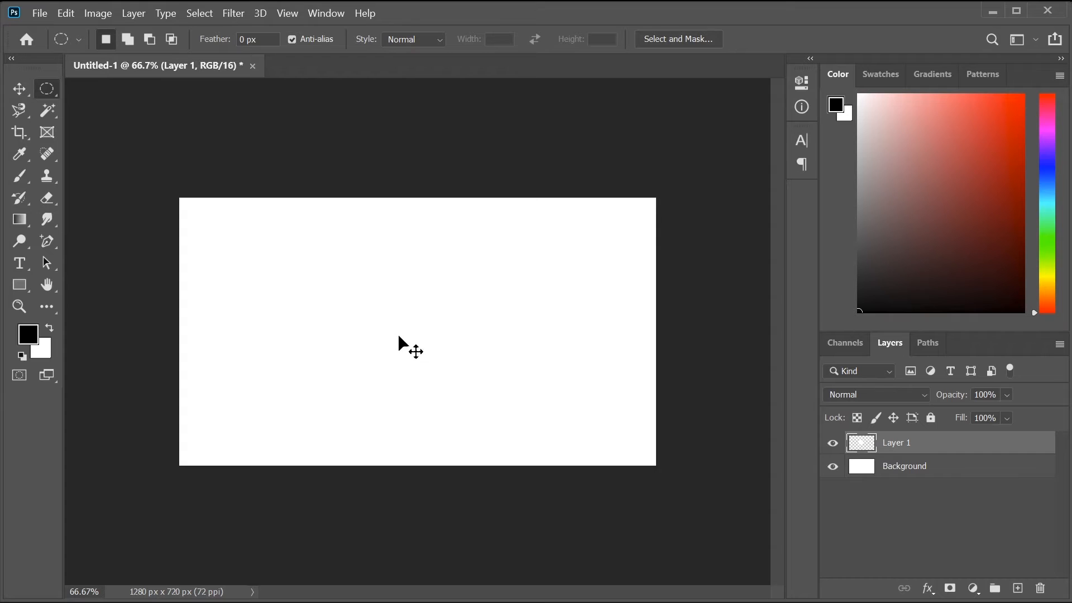
mouse_move(398, 333)
left_mouse_down()
mouse_move(382, 367)
mouse_move(374, 334)
mouse_move(438, 352)
mouse_move(387, 329)
mouse_move(411, 337)
left_mouse_up()
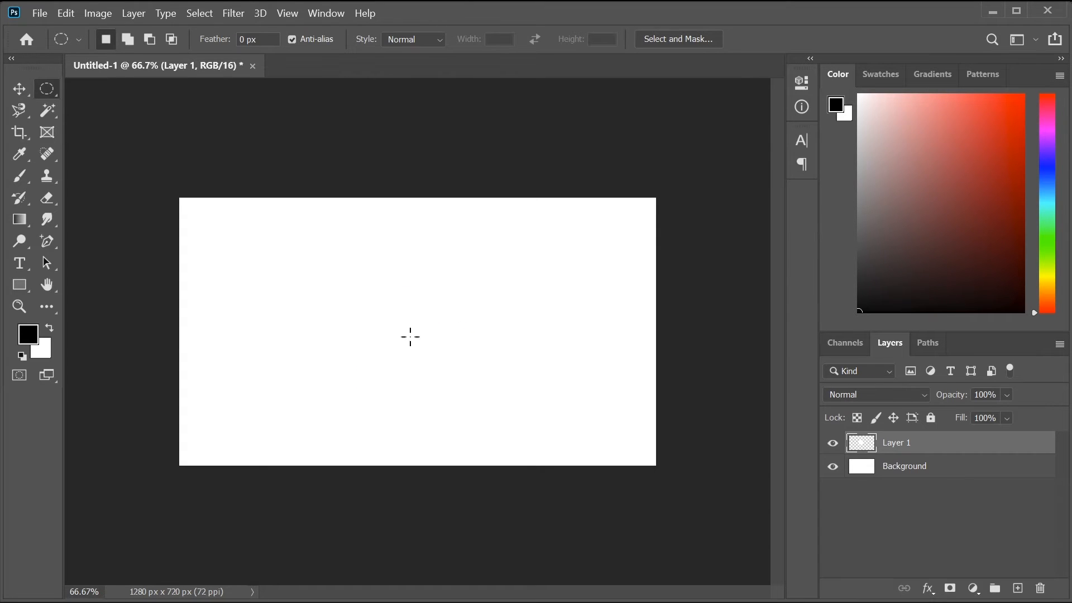
left_click(879, 476)
left_click(833, 466)
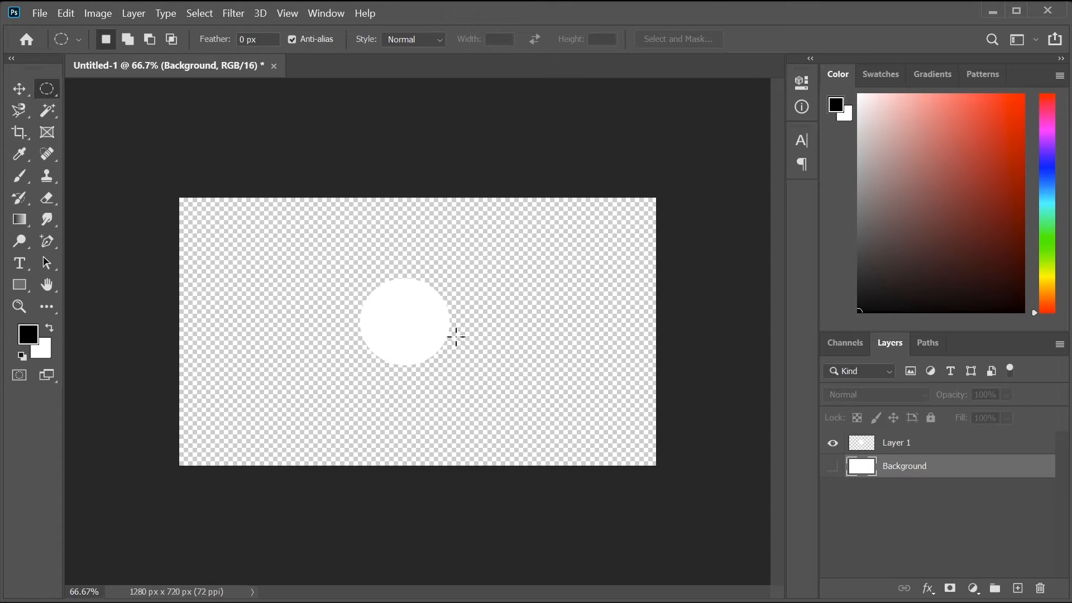
mouse_move(410, 318)
left_mouse_down()
mouse_move(404, 329)
mouse_move(440, 326)
mouse_move(417, 345)
mouse_move(410, 335)
mouse_move(412, 344)
mouse_move(416, 314)
mouse_move(421, 325)
left_mouse_up()
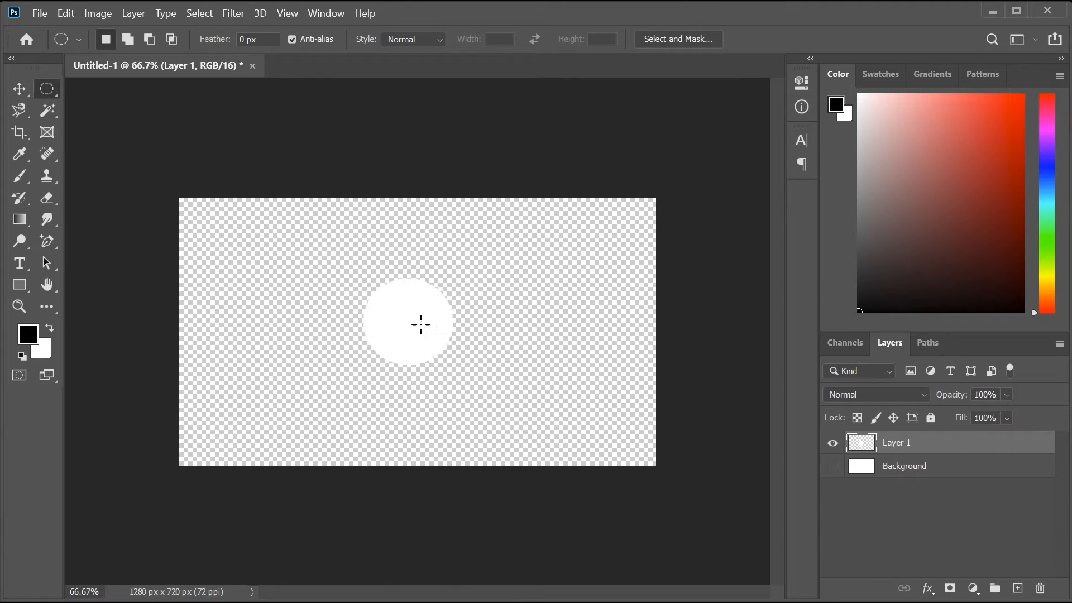
left_click(833, 466)
left_click(917, 475)
key("ctrl+z")
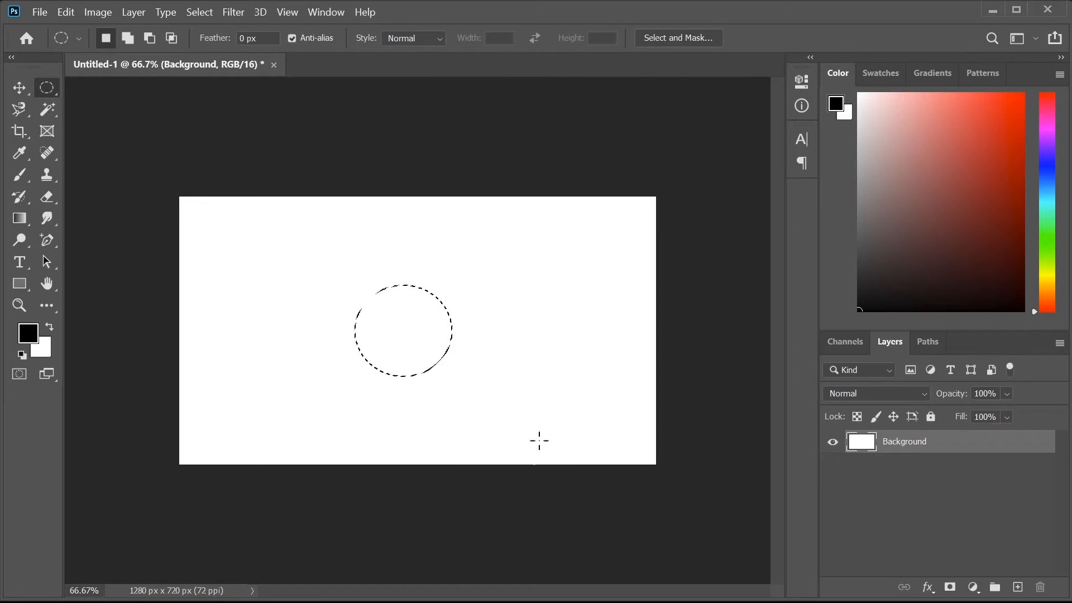
- Cut the circle onto Layer 1, hide the Background, and shift the circle slightly right and down
right_click(388, 311)
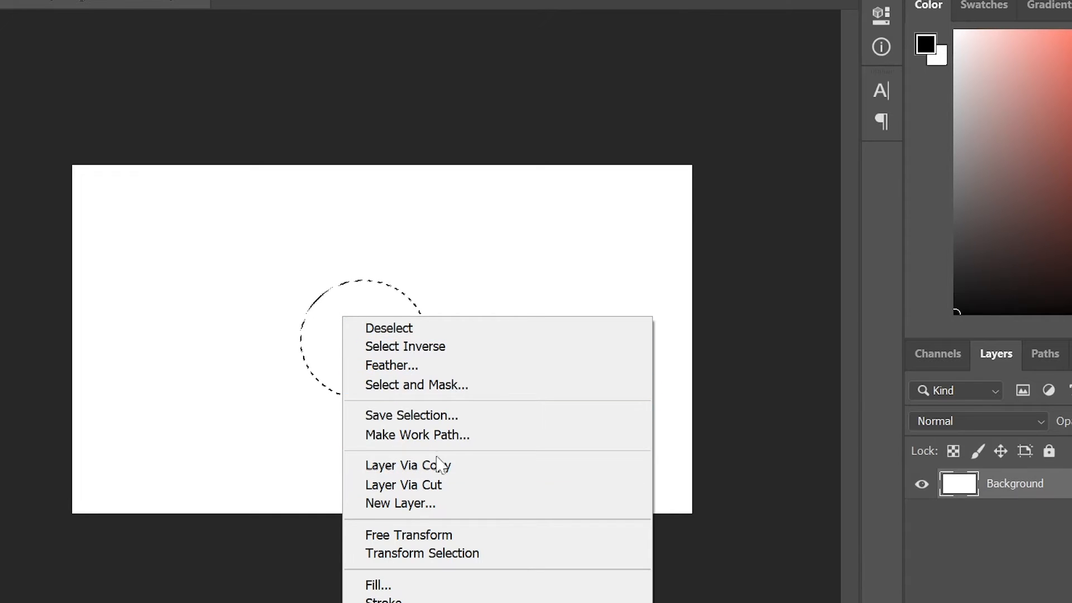
left_click(436, 484)
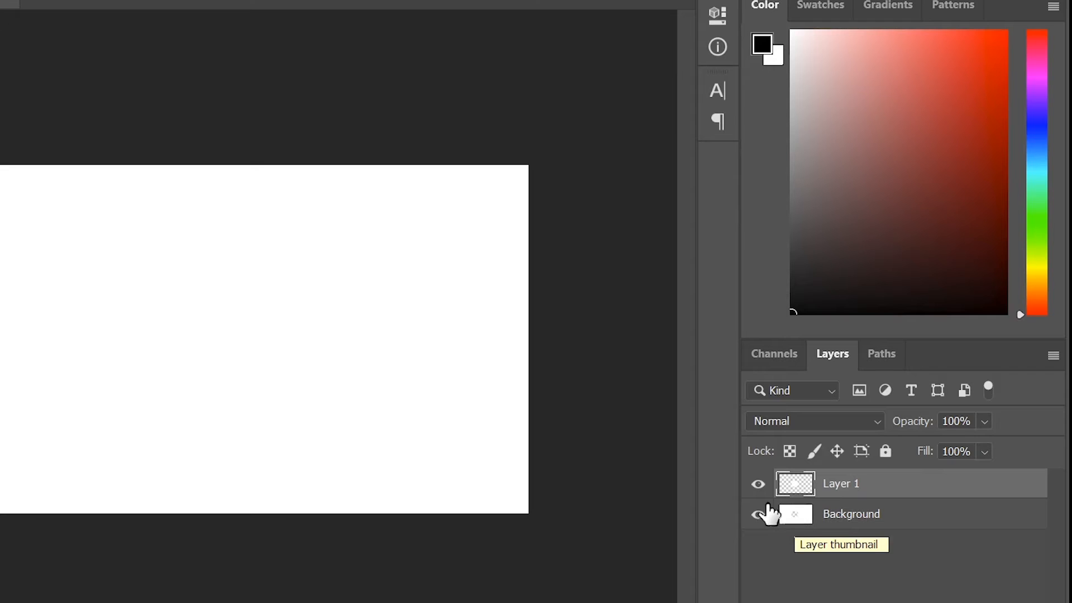
left_click(760, 483)
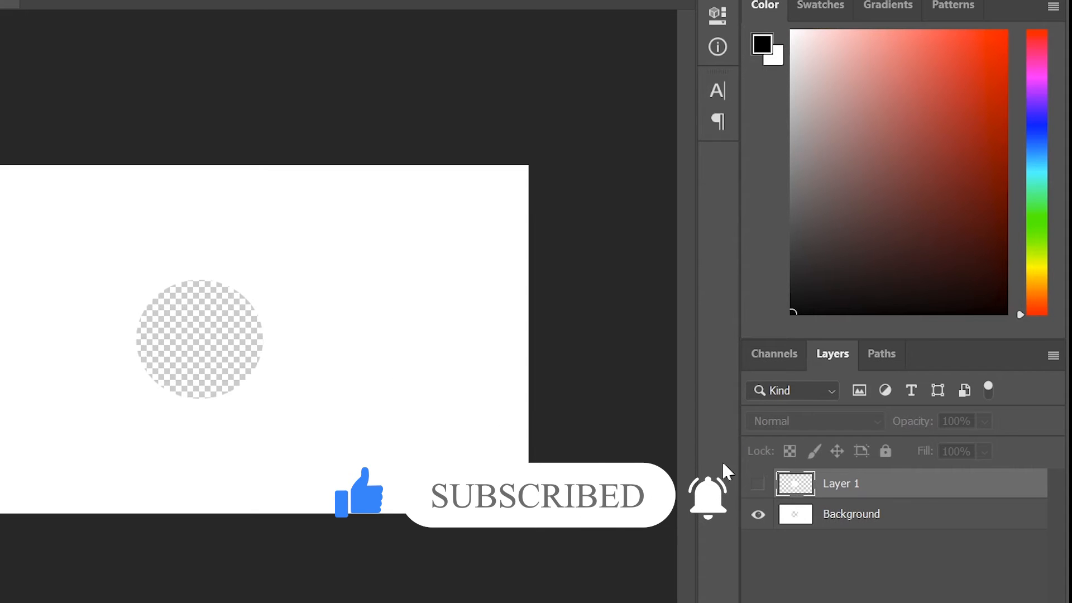
left_click(755, 484)
left_click(758, 513)
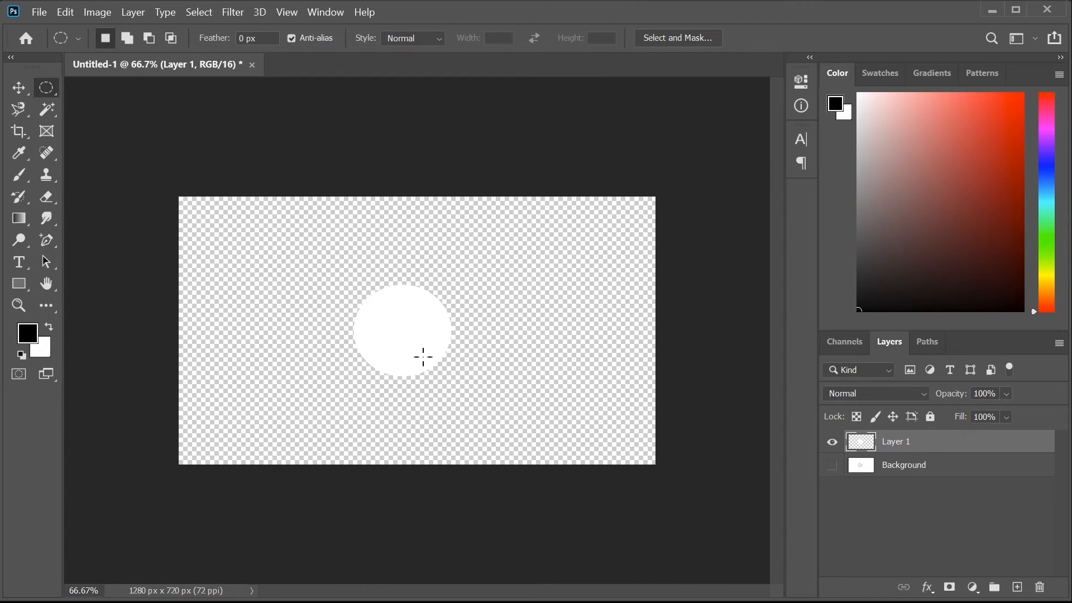
mouse_move(409, 336)
left_mouse_down()
mouse_move(371, 324)
mouse_move(427, 343)
mouse_move(412, 336)
left_mouse_up()
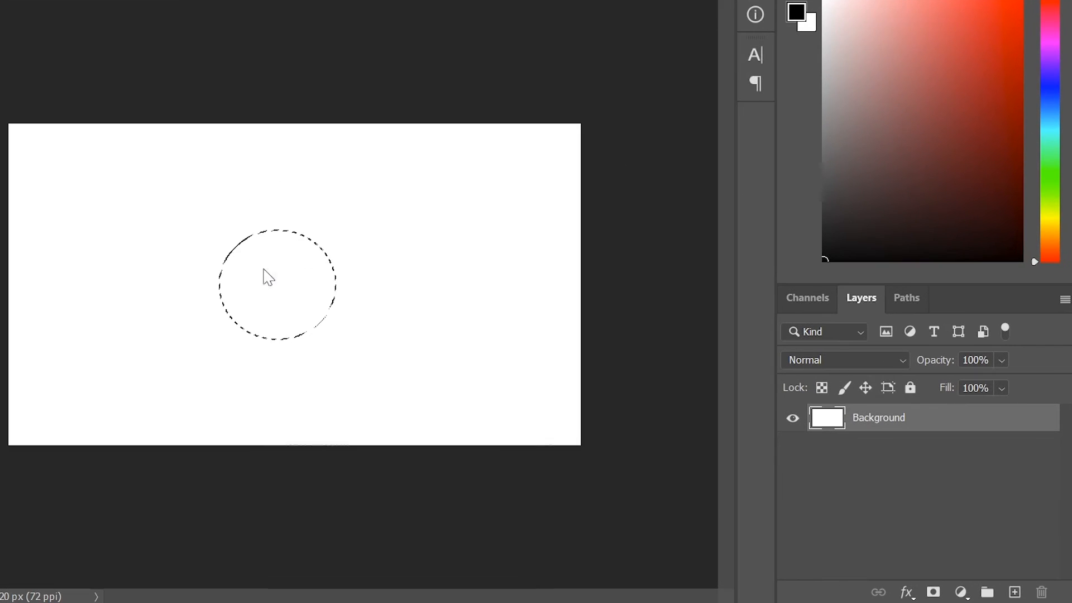
- Add a new empty layer named Layer 1 and toggle its visibility off and on to check it
right_click(390, 320)
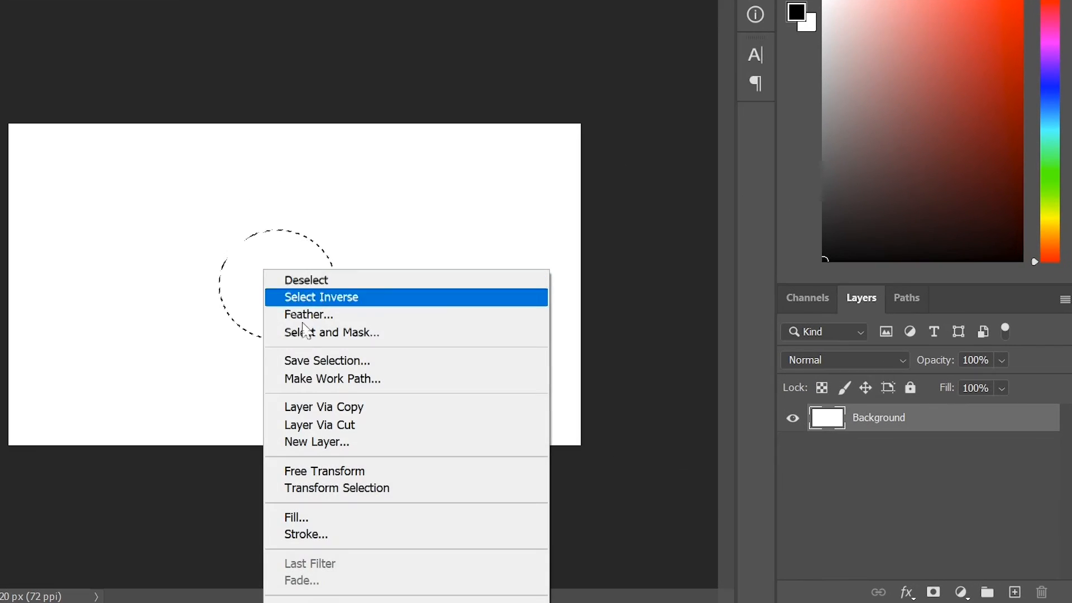
left_click(339, 442)
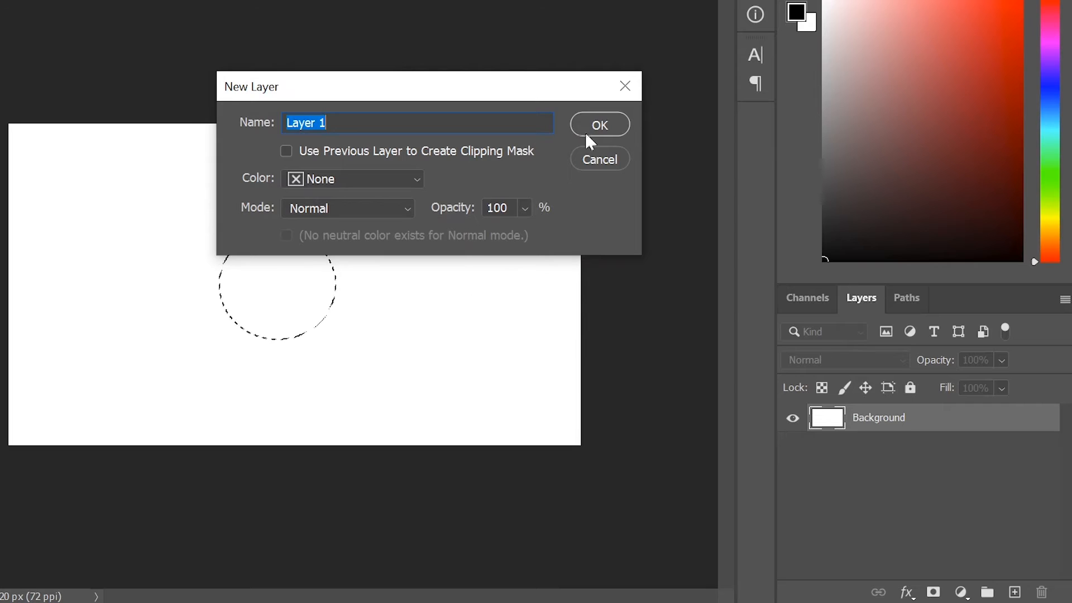
left_click(600, 127)
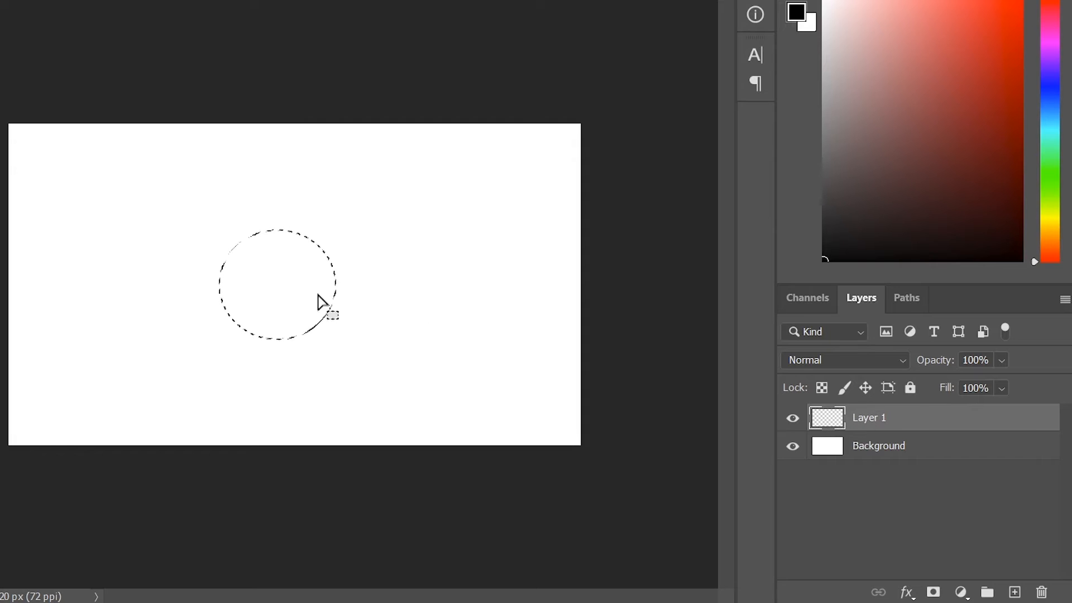
left_click(791, 420)
left_click(792, 420)
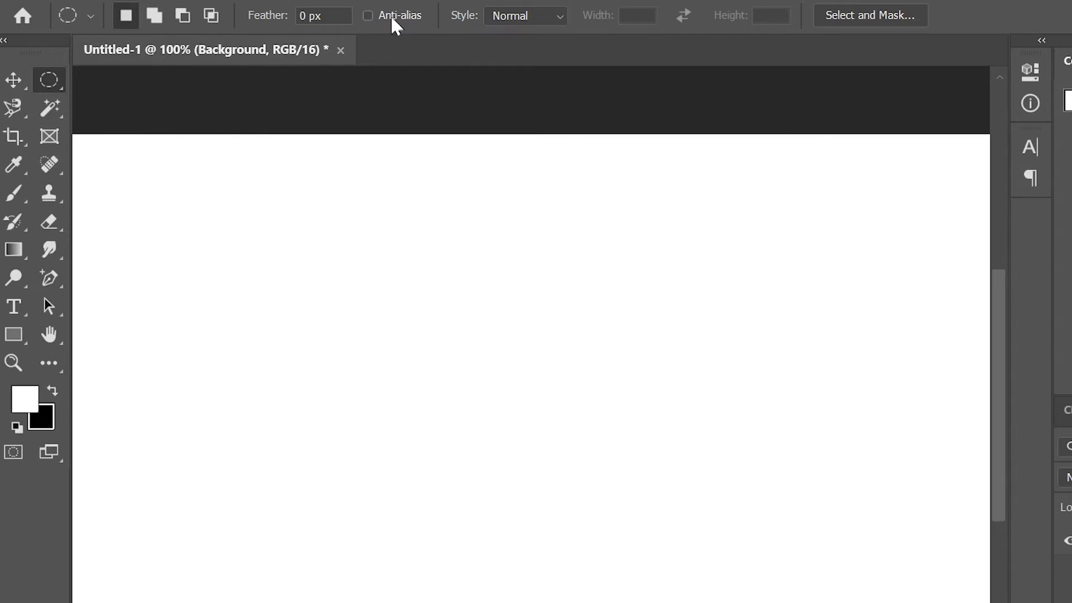
- Fill two circular selections with black: a jagged-edged left circle and a smooth right circle
left_click_drag(294, 308, 486, 480)
key("ctrl+BackSpace")
key("ctrl+d")
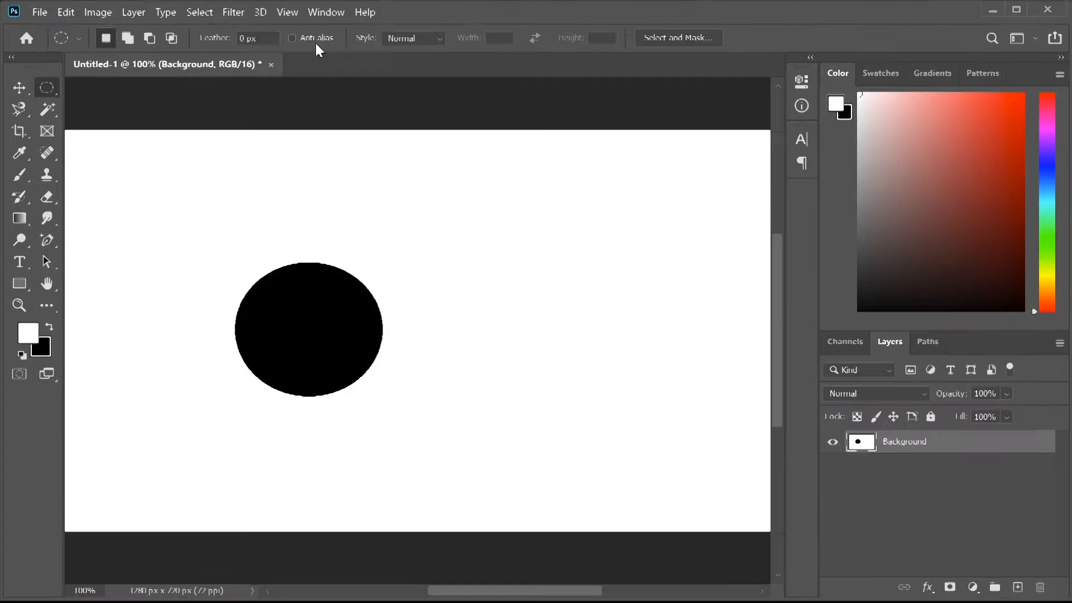
left_click_drag(439, 285, 555, 388)
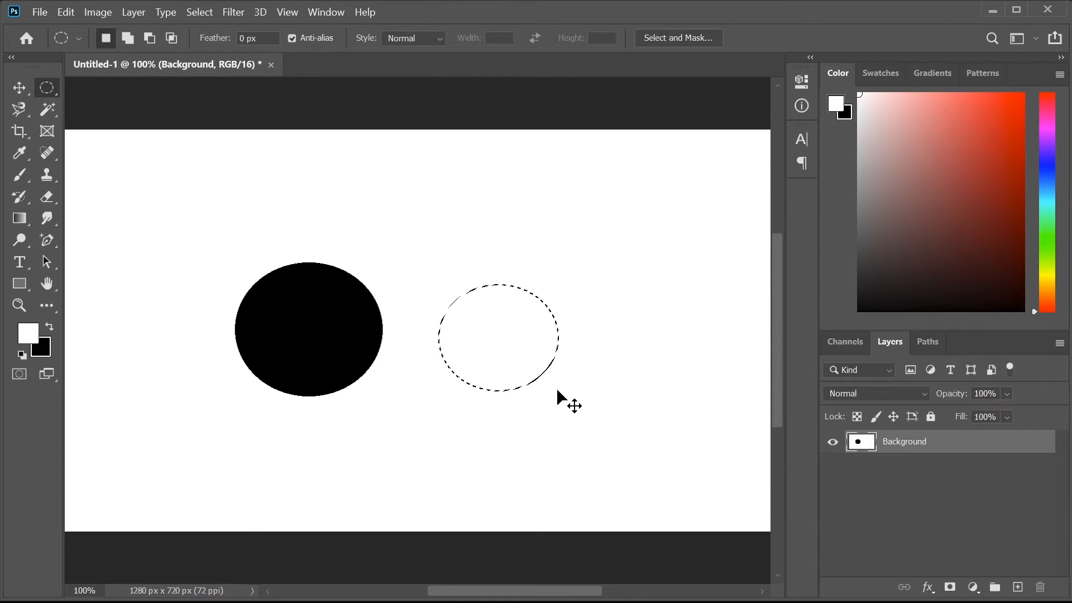
key("ctrl+BackSpace")
key("ctrl+d")
- Zoom in on the circle edges to compare jagged and anti-aliased outlines, then zoom back out
key("ctrl+plus")
key("ctrl+plus")
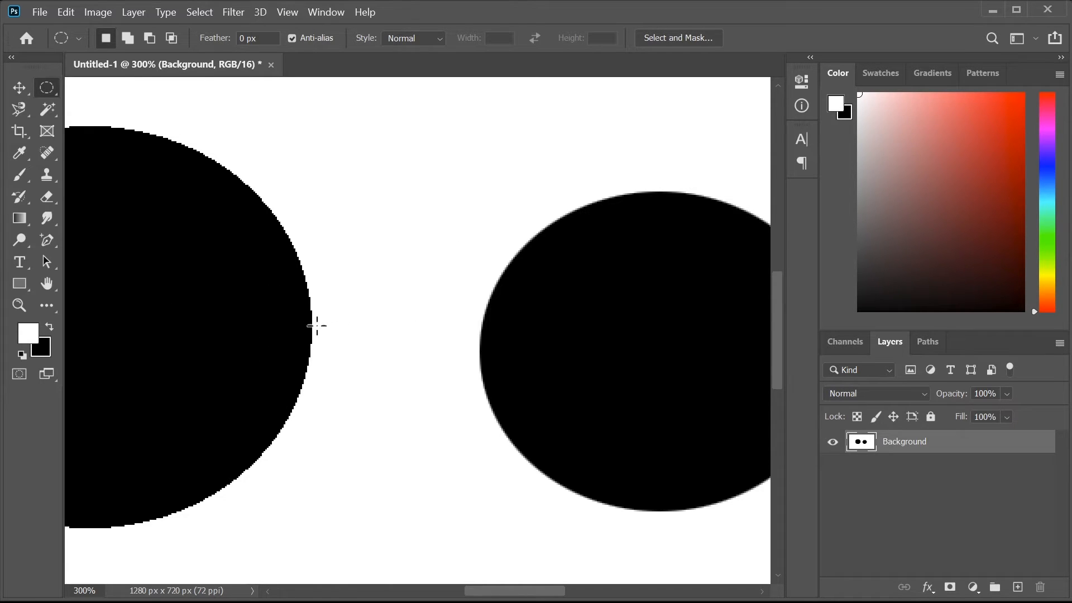
key("ctrl+plus")
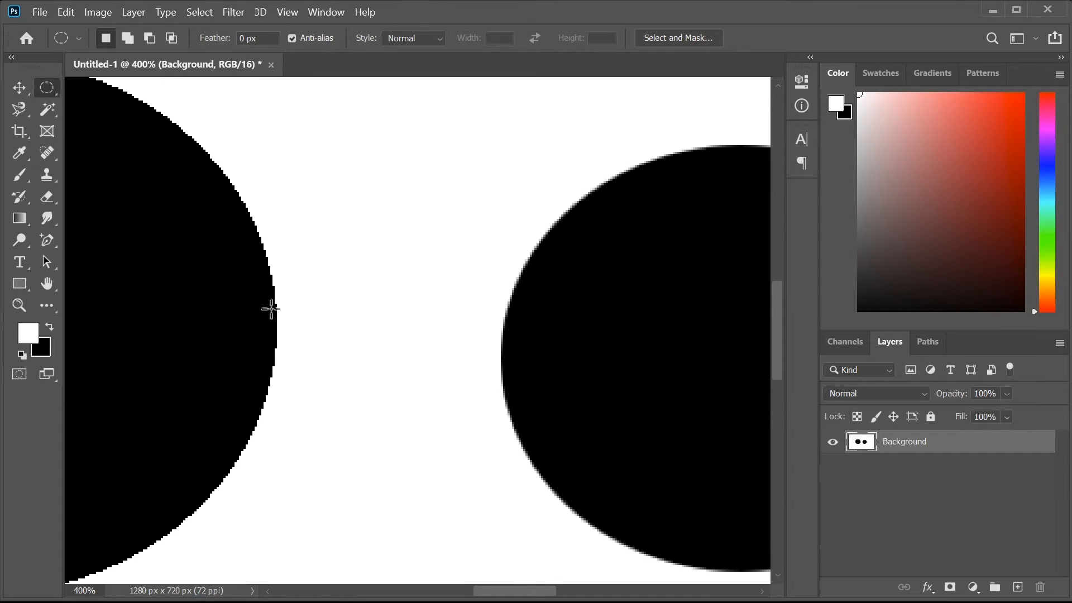
key("ctrl+plus")
key("ctrl+plus")
key("ctrl+plus")
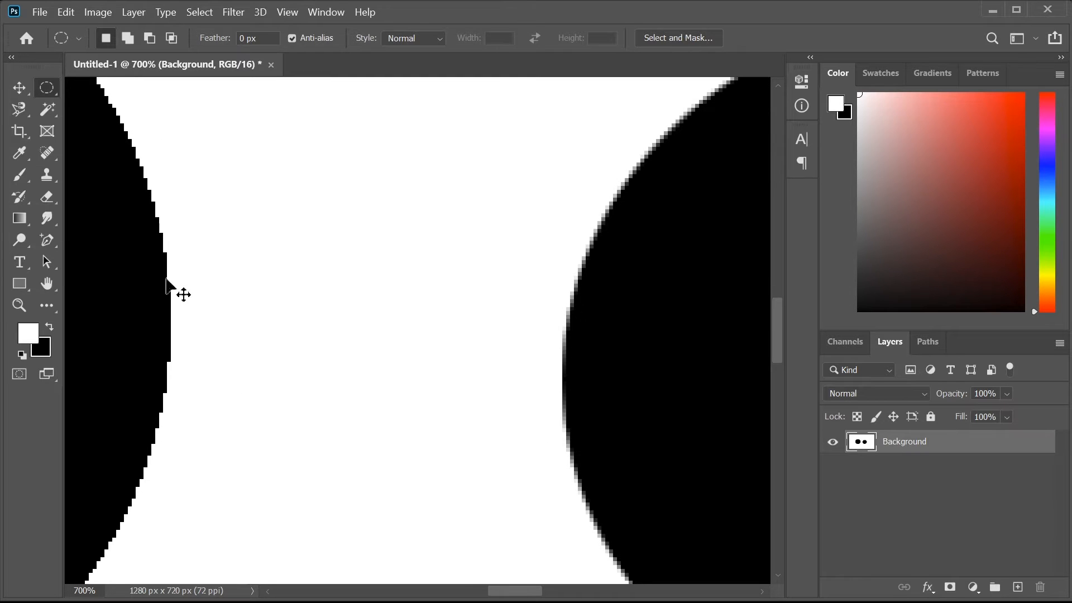
key("ctrl+minus")
key("ctrl+minus")
key("ctrl+minus")
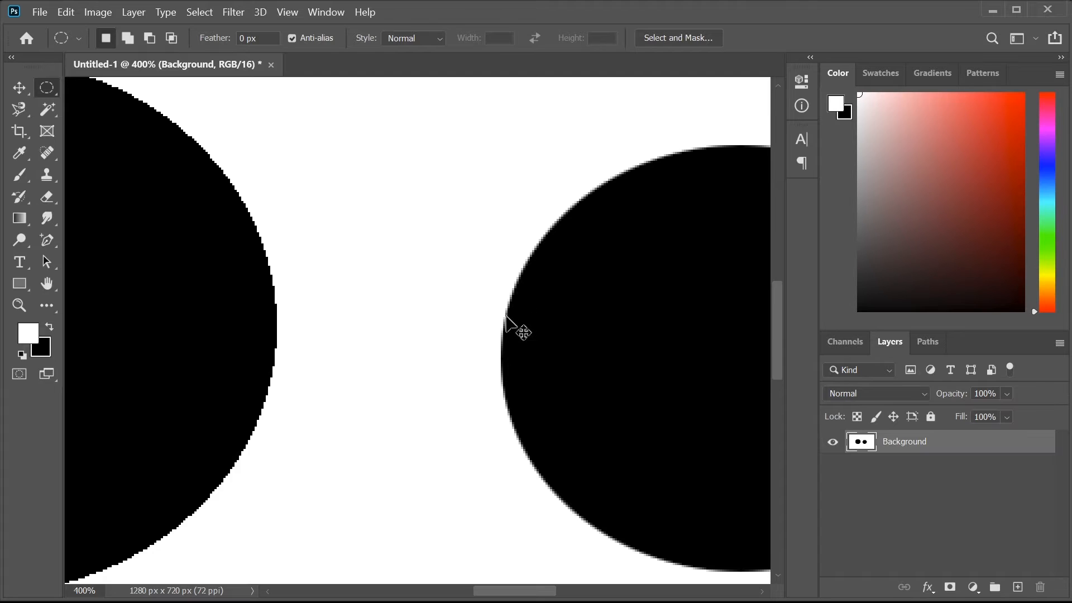
key("ctrl+minus")
key("ctrl+minus")
key("ctrl+minus")
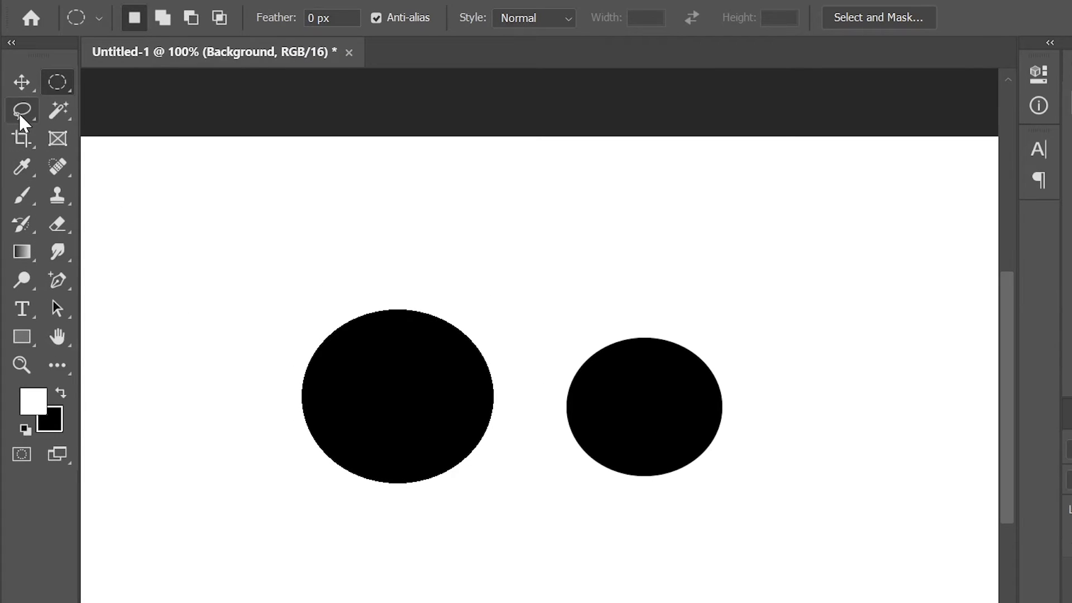
- Pick the Lasso Tool and draw a freehand outline around the right black circle
left_click(18, 113)
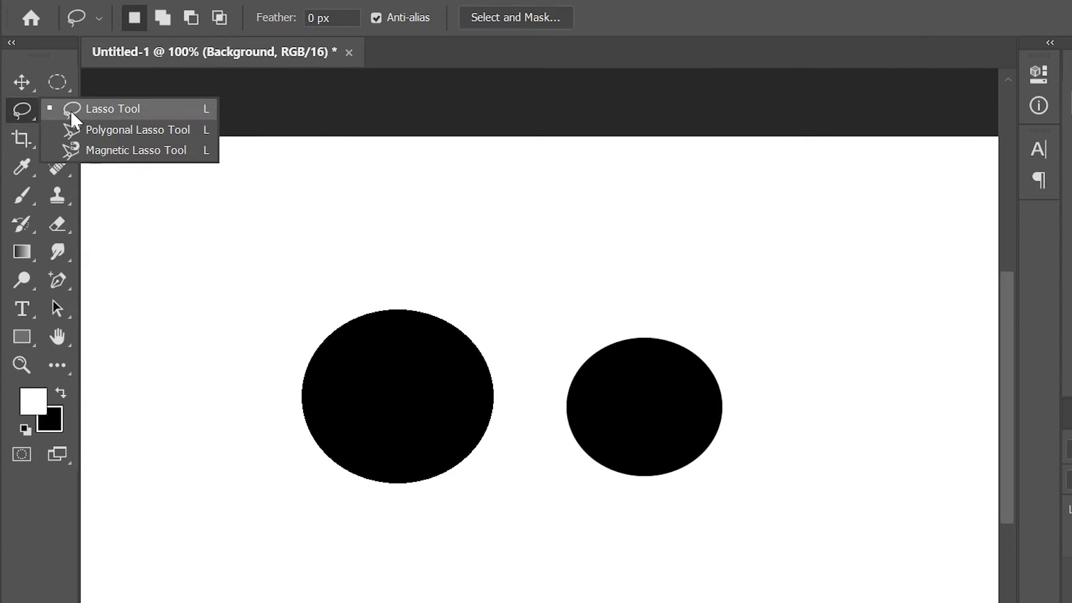
left_click(71, 110)
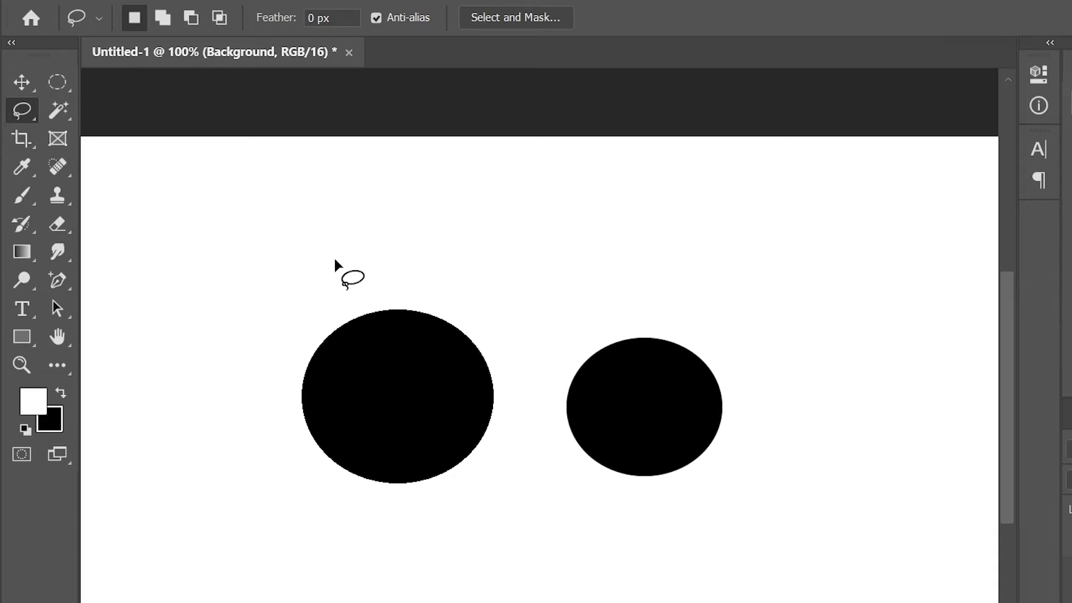
mouse_move(360, 269)
left_mouse_down()
mouse_move(323, 333)
mouse_move(316, 449)
mouse_move(403, 505)
mouse_move(530, 471)
mouse_move(511, 369)
mouse_move(443, 300)
mouse_move(360, 269)
left_mouse_up()
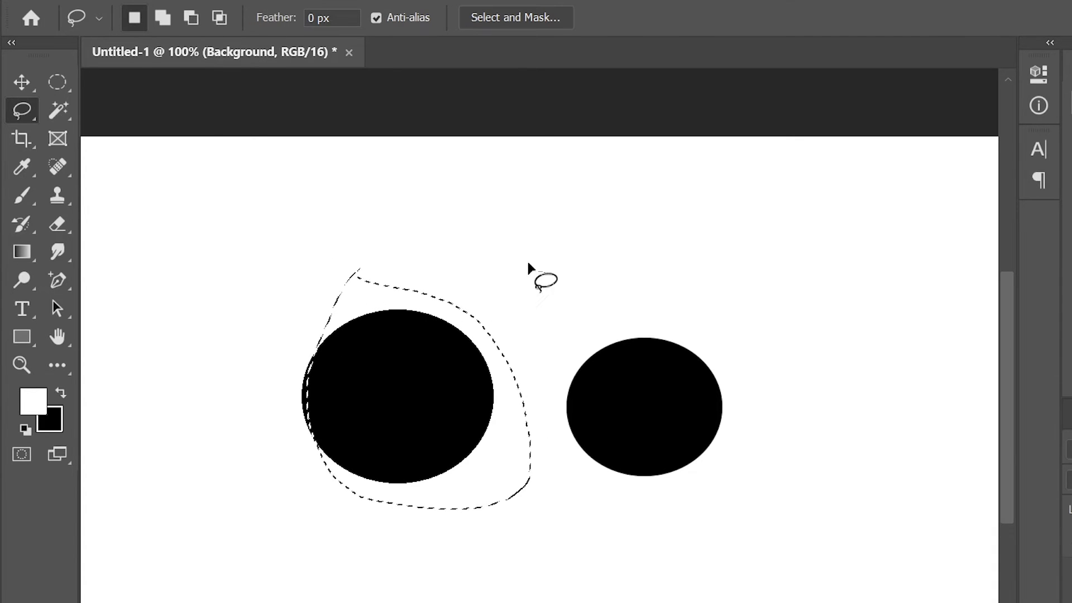
mouse_move(612, 296)
left_mouse_down()
mouse_move(453, 330)
mouse_move(461, 496)
mouse_move(653, 575)
mouse_move(808, 492)
mouse_move(759, 396)
mouse_move(607, 269)
mouse_move(557, 281)
left_mouse_up()
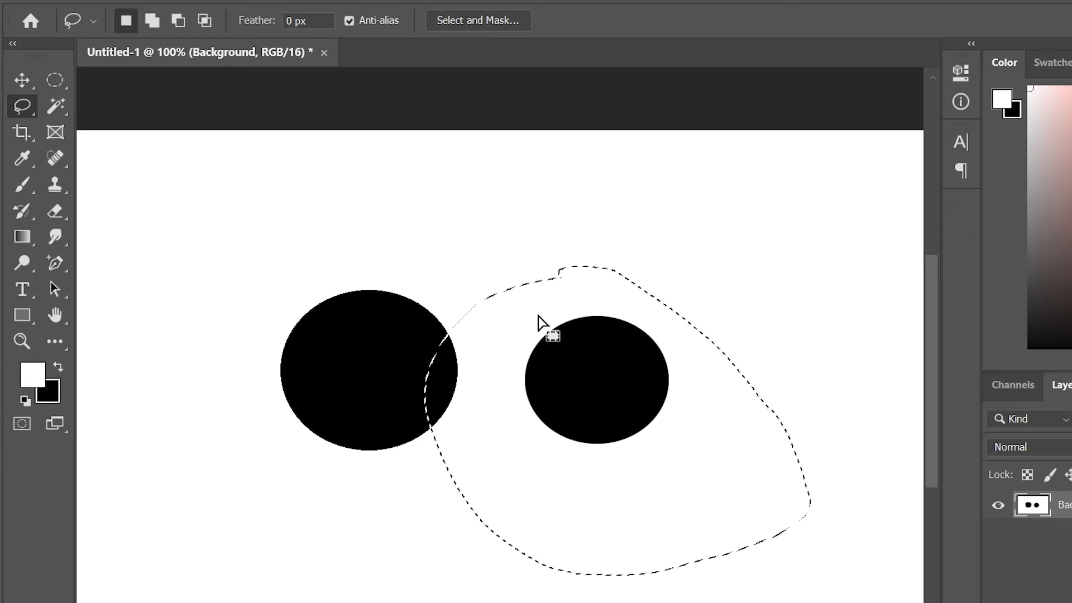
- Add another freehand area, then subtract the part overlapping the left circle
left_click(152, 23)
mouse_move(449, 222)
left_mouse_down()
mouse_move(497, 365)
mouse_move(413, 430)
mouse_move(363, 344)
mouse_move(449, 223)
mouse_move(477, 302)
mouse_move(423, 419)
mouse_move(385, 438)
mouse_move(345, 387)
mouse_move(360, 297)
mouse_move(419, 238)
mouse_move(486, 226)
mouse_move(432, 278)
mouse_move(419, 222)
mouse_move(455, 195)
mouse_move(494, 225)
left_mouse_up()
left_click(178, 21)
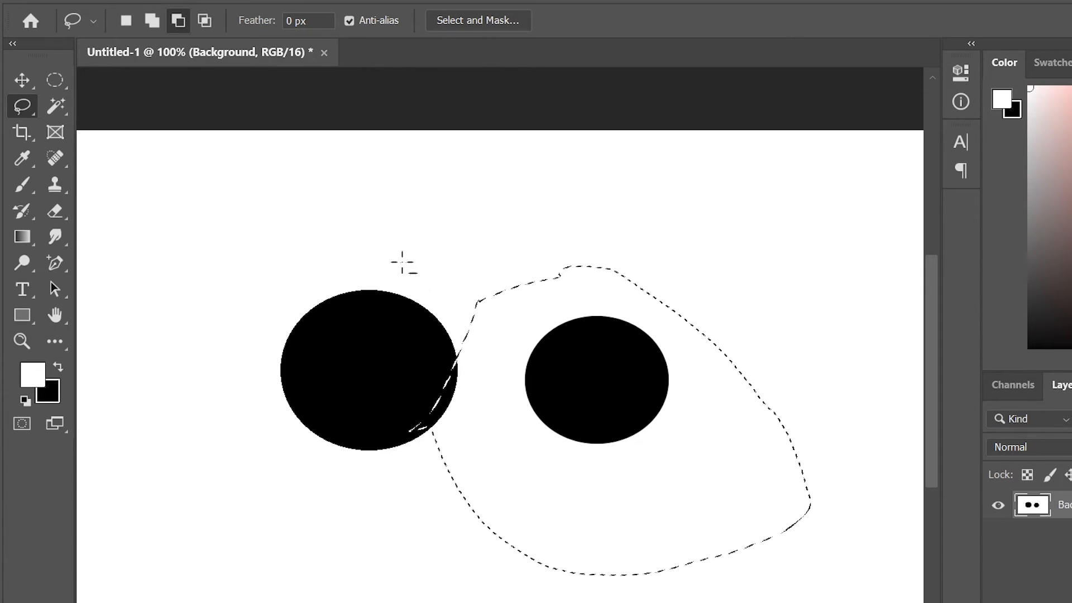
mouse_move(478, 282)
left_mouse_down()
mouse_move(512, 498)
mouse_move(422, 301)
left_mouse_up()
left_click_drag(484, 279, 490, 280)
mouse_move(611, 415)
left_mouse_down()
mouse_move(378, 413)
mouse_move(391, 302)
mouse_move(430, 244)
mouse_move(542, 238)
mouse_move(631, 296)
left_mouse_up()
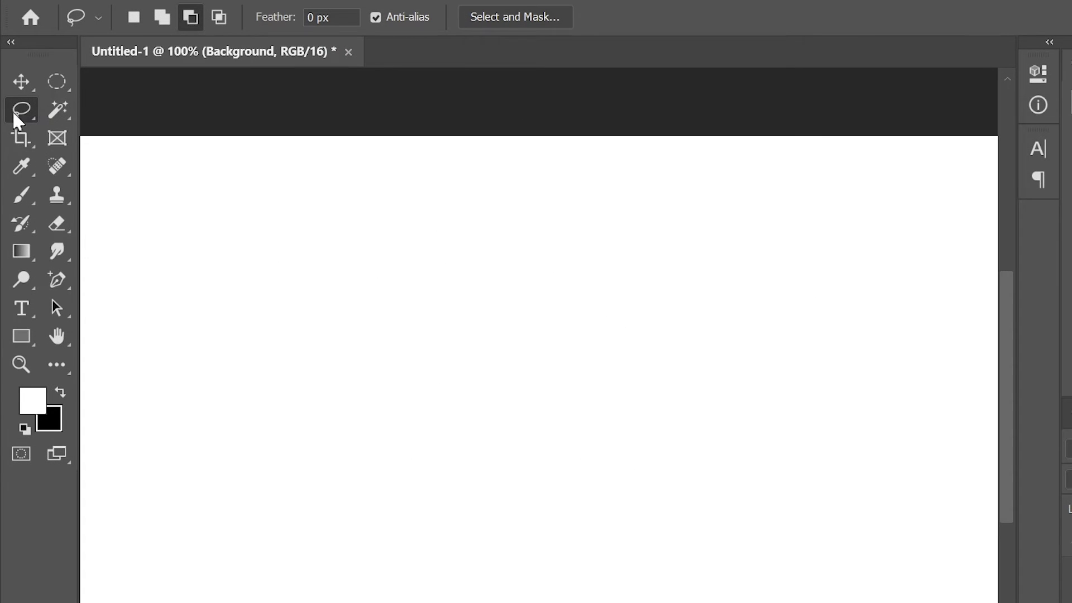
right_click(17, 111)
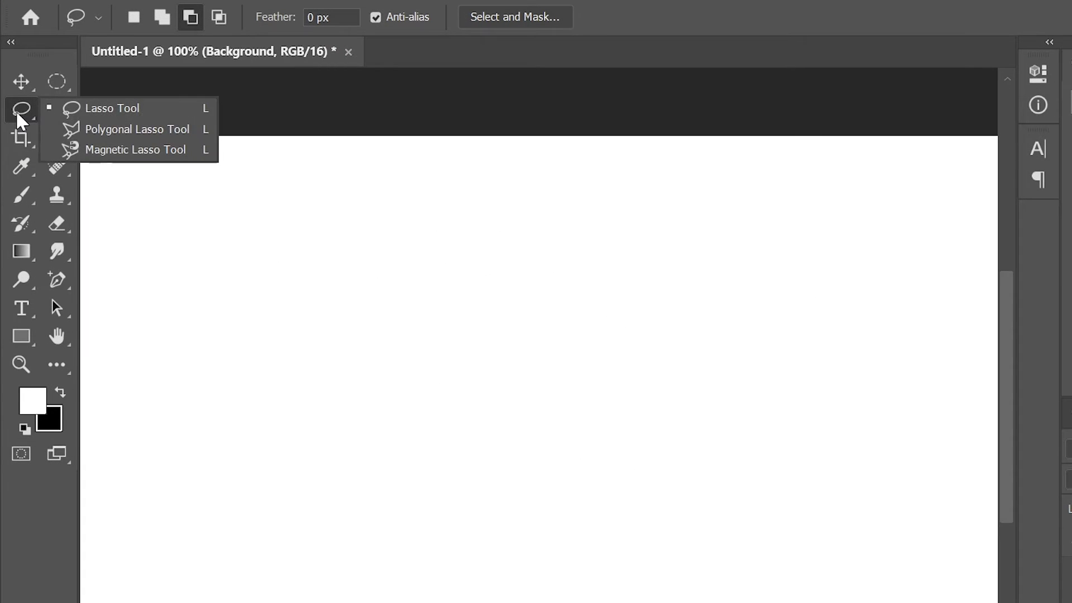
- Switch to the Polygonal Lasso and draw a straight-edged rectangular selection
left_click(125, 134)
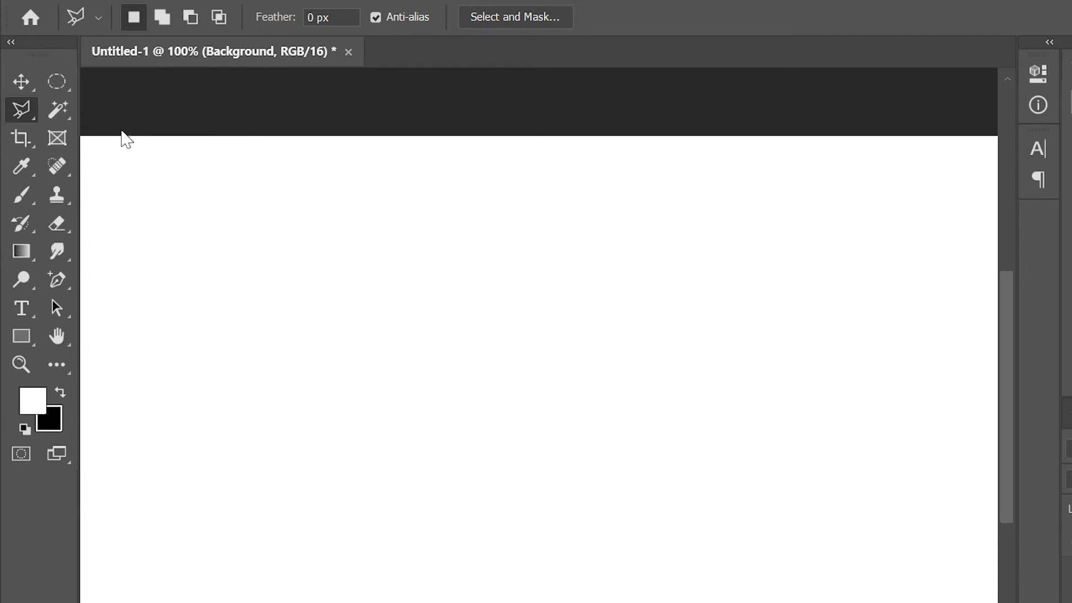
key("ctrl+minus")
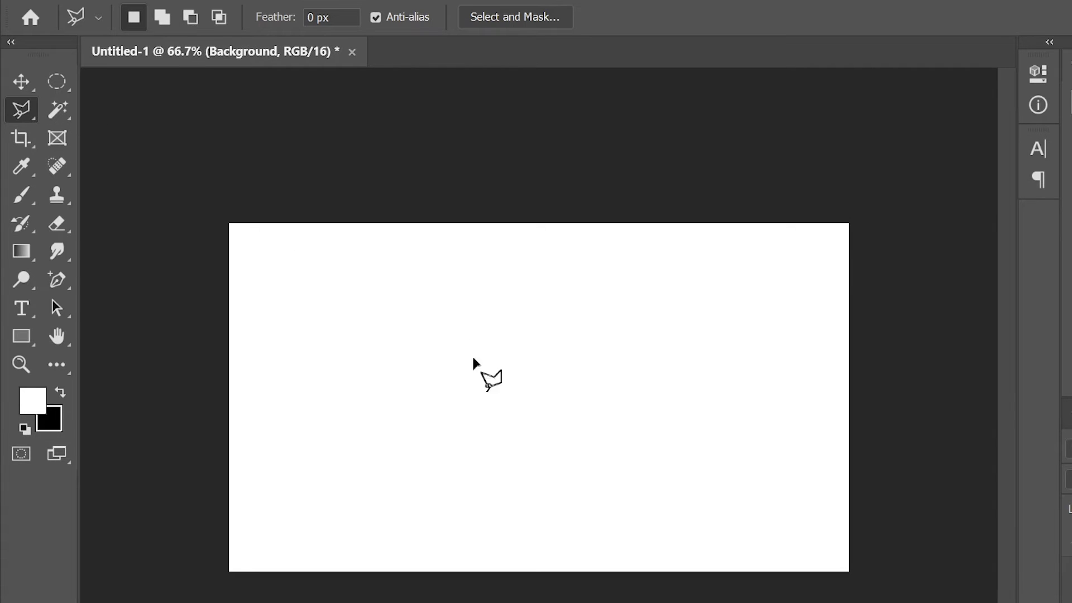
left_click(388, 288)
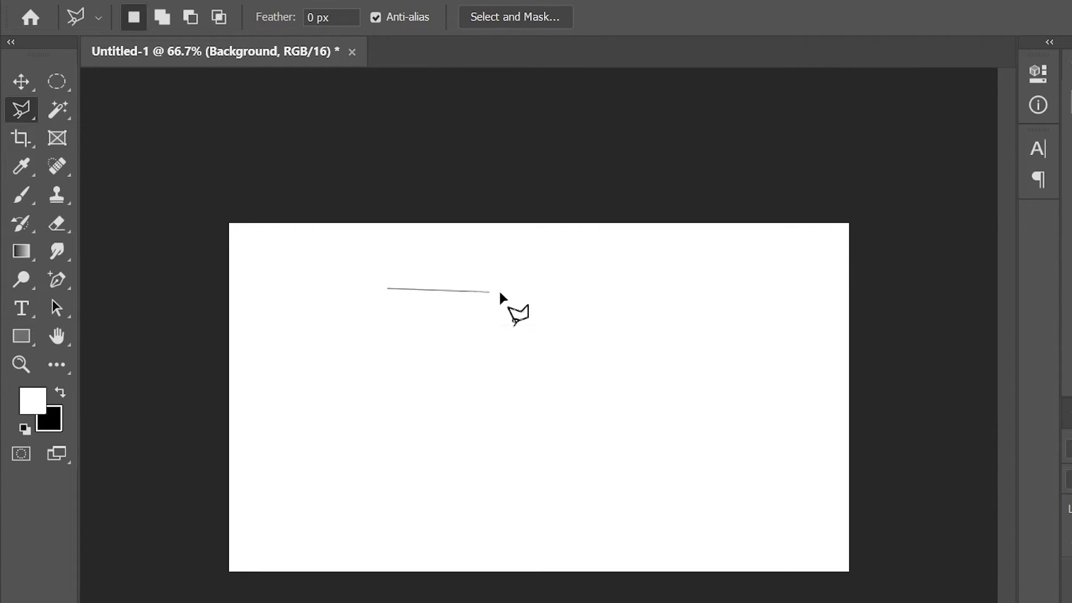
left_click(593, 292)
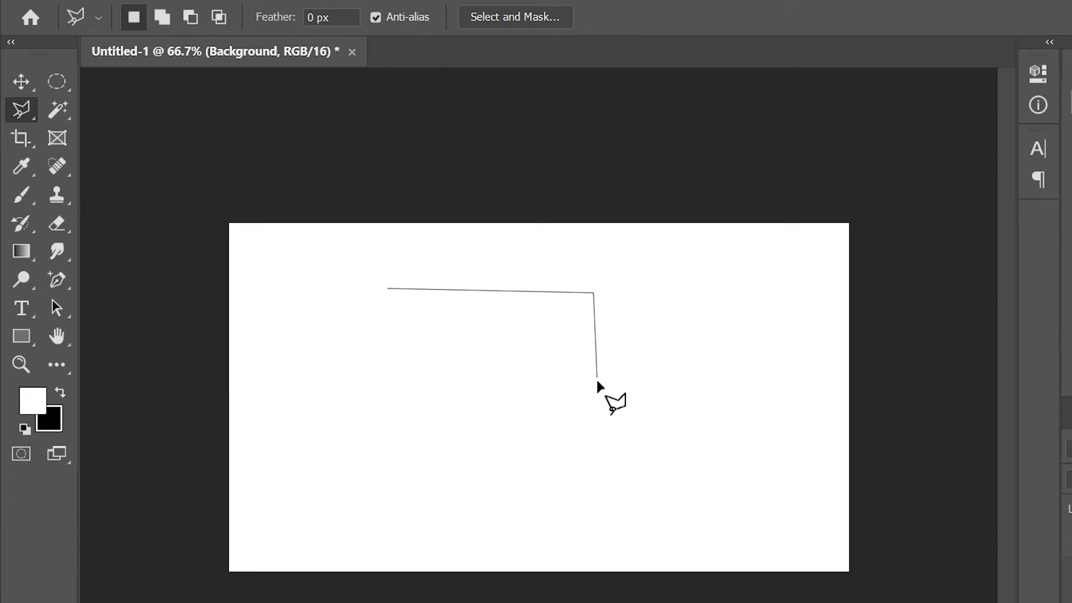
left_click(394, 386)
left_click(387, 289)
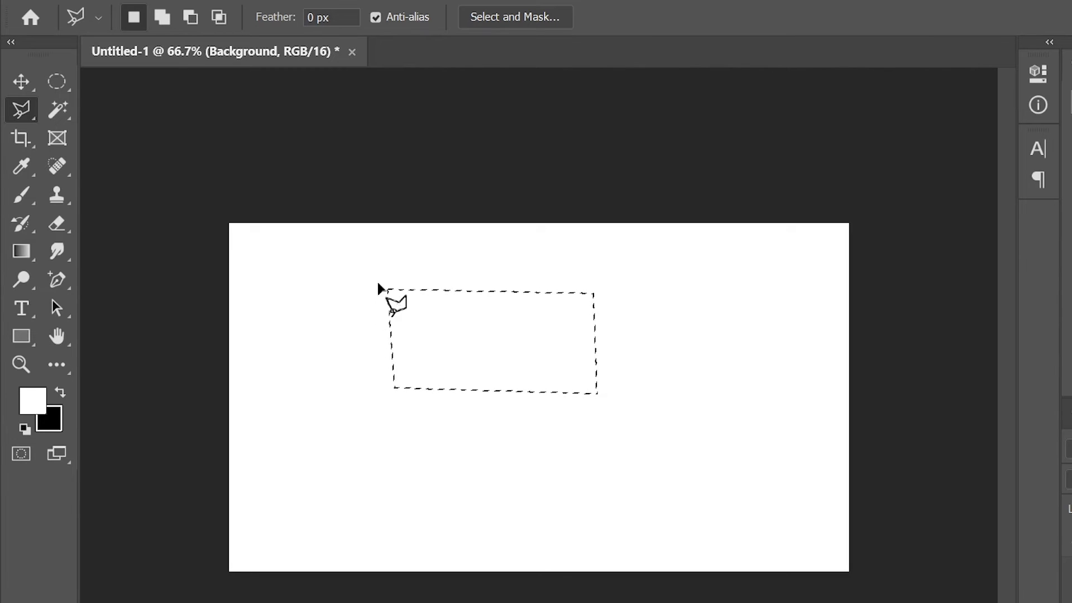
- Draw a new triangular selection lower down, correcting misplaced corner points along the way
left_click(384, 434)
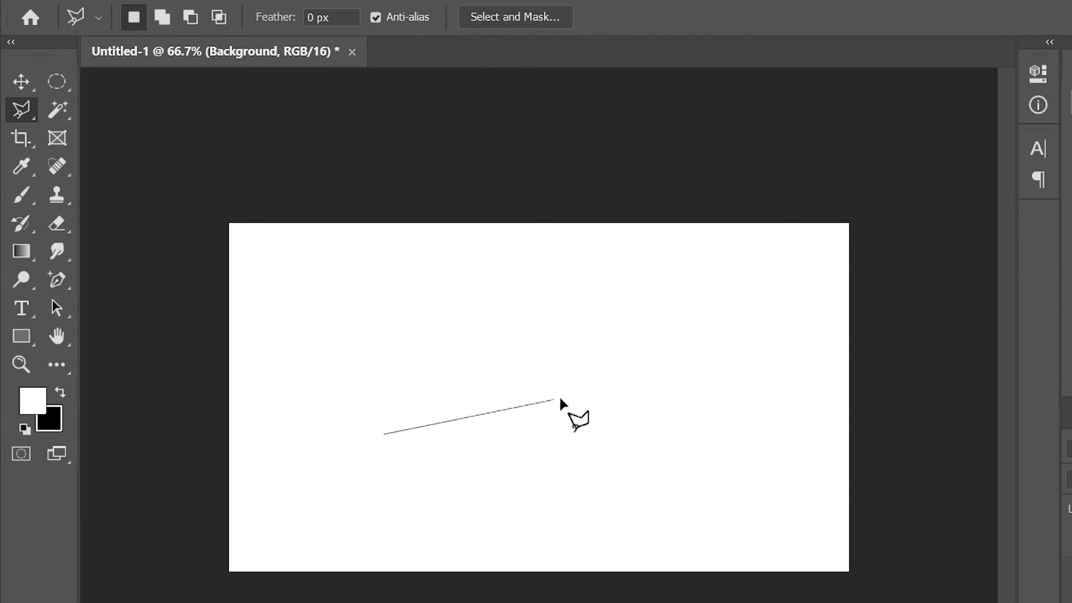
left_click(591, 393)
left_click(590, 476)
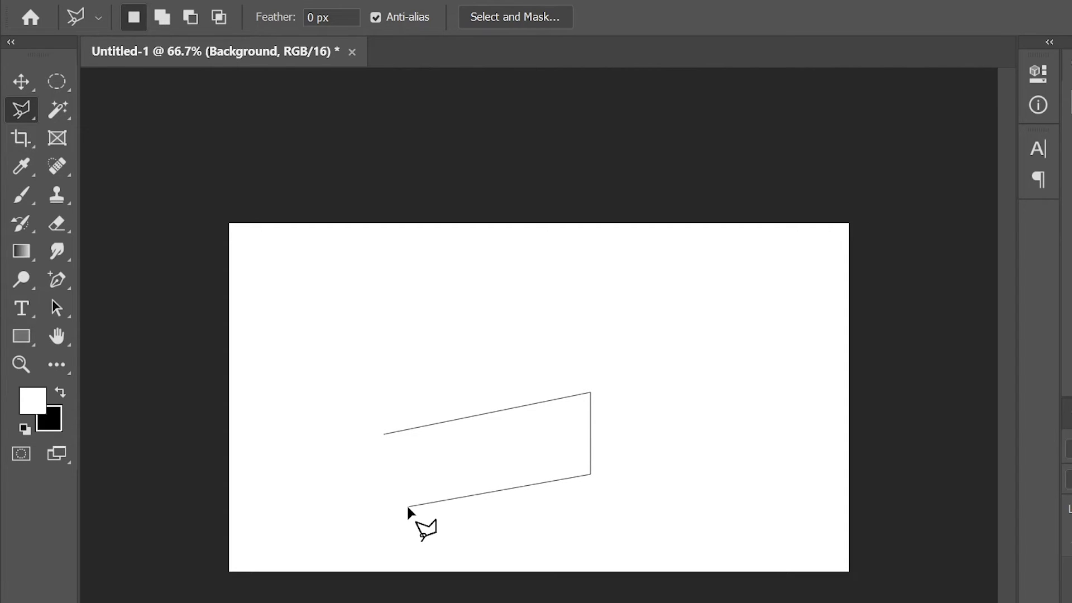
key("BackSpace")
key("BackSpace")
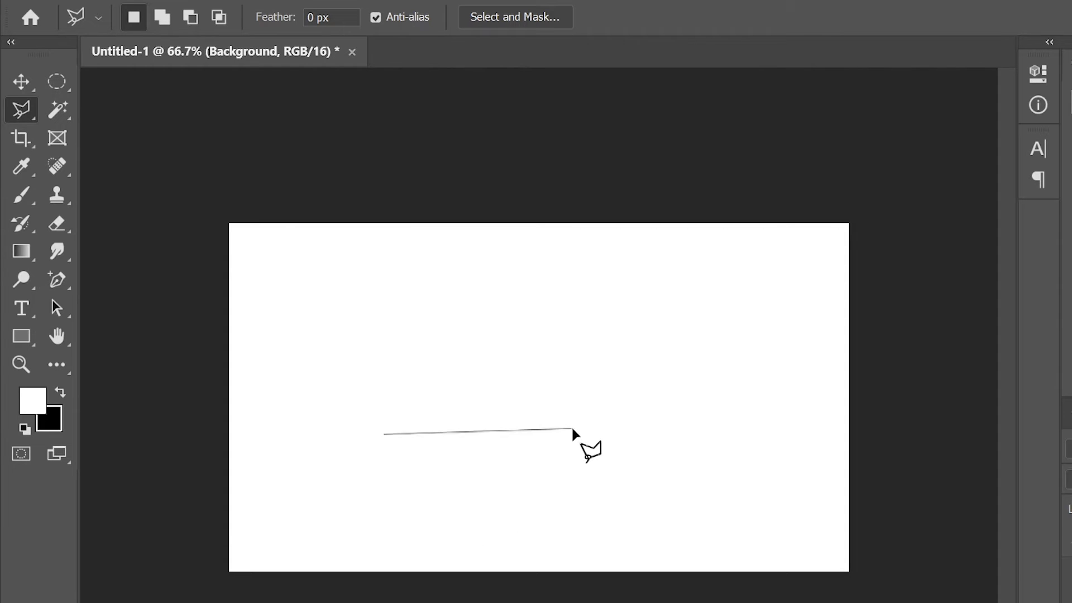
left_click(454, 365)
key("BackSpace")
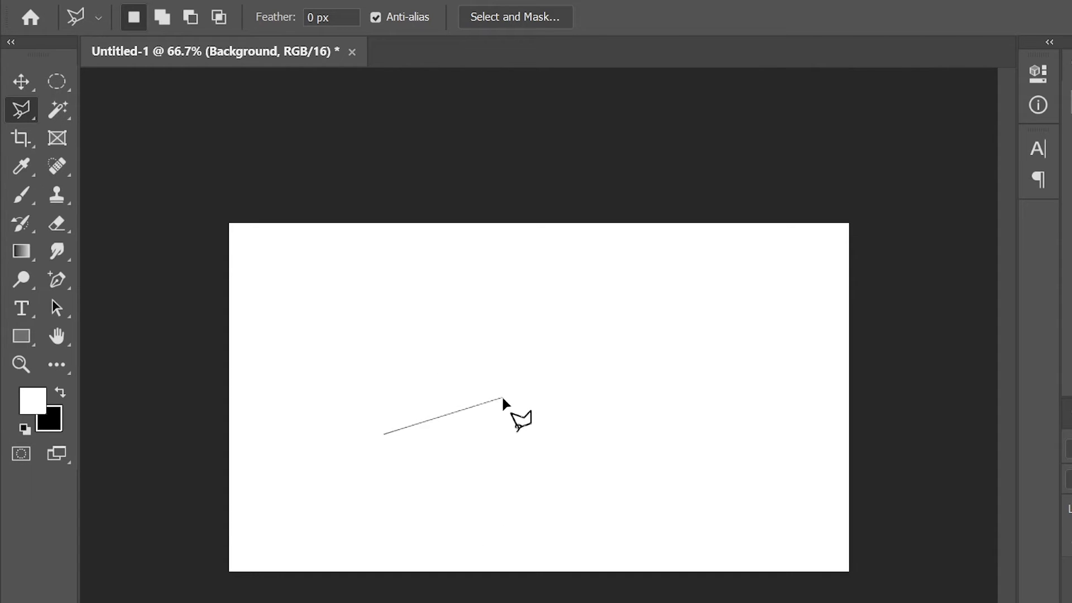
key("BackSpace")
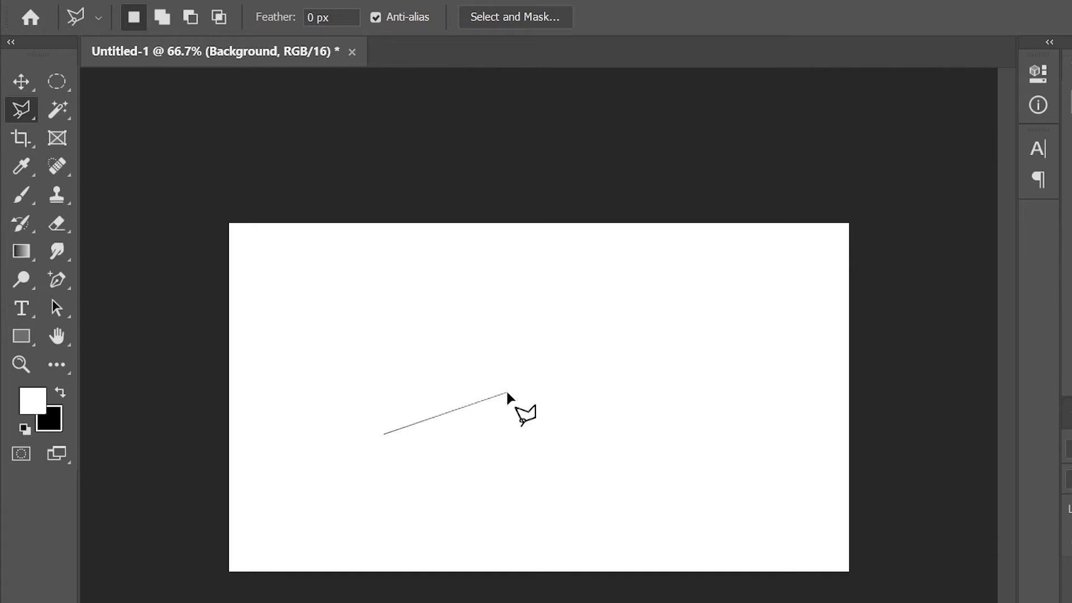
left_click(549, 397)
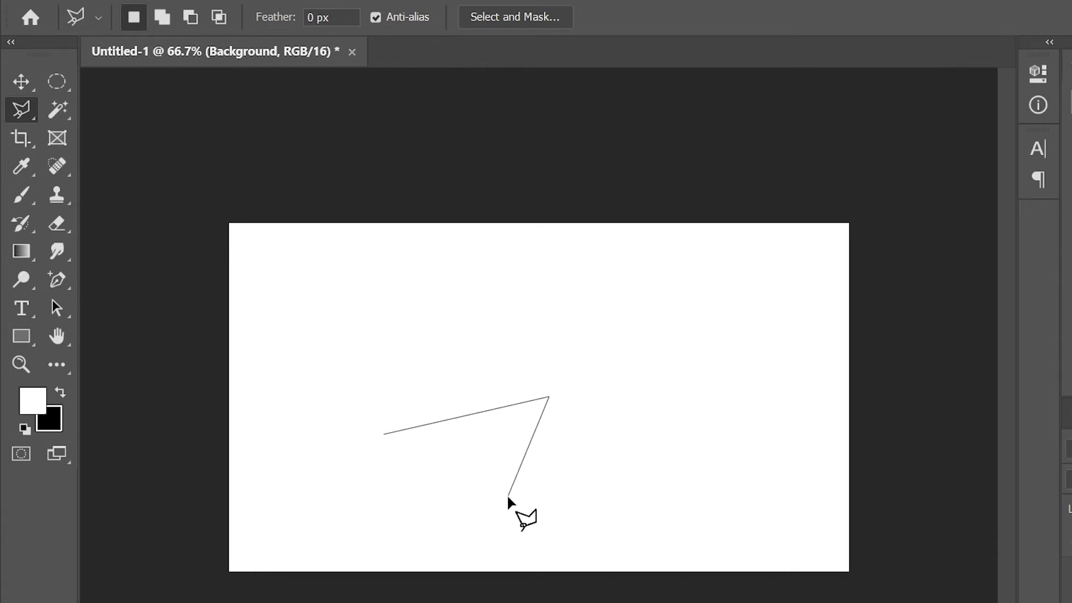
left_click(386, 440)
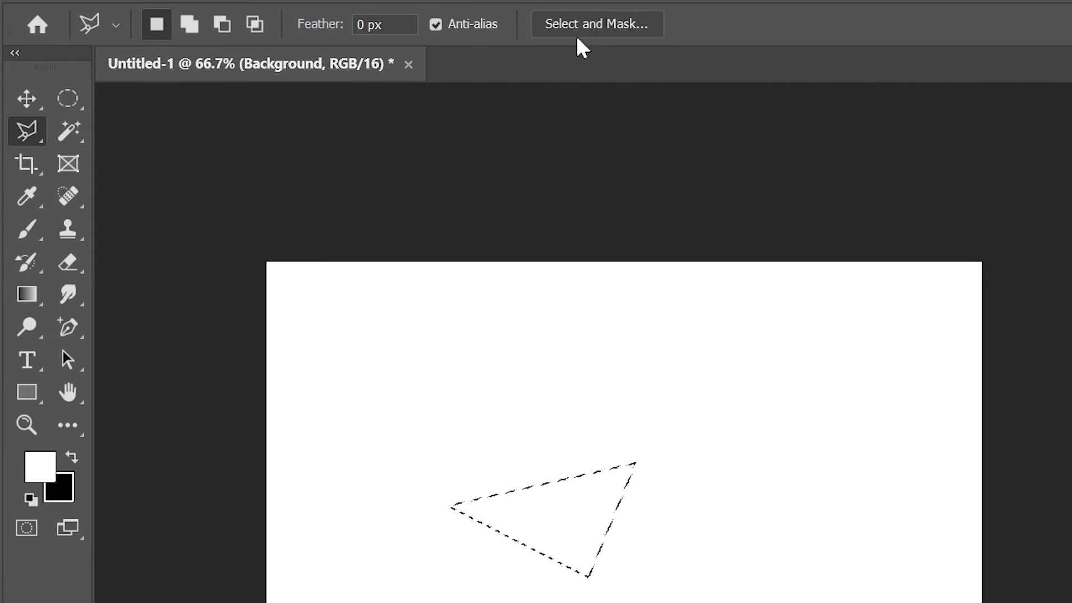
- Add a polygonal shape to the existing selection
left_click(188, 25)
left_click(494, 430)
left_click(514, 537)
left_click(428, 518)
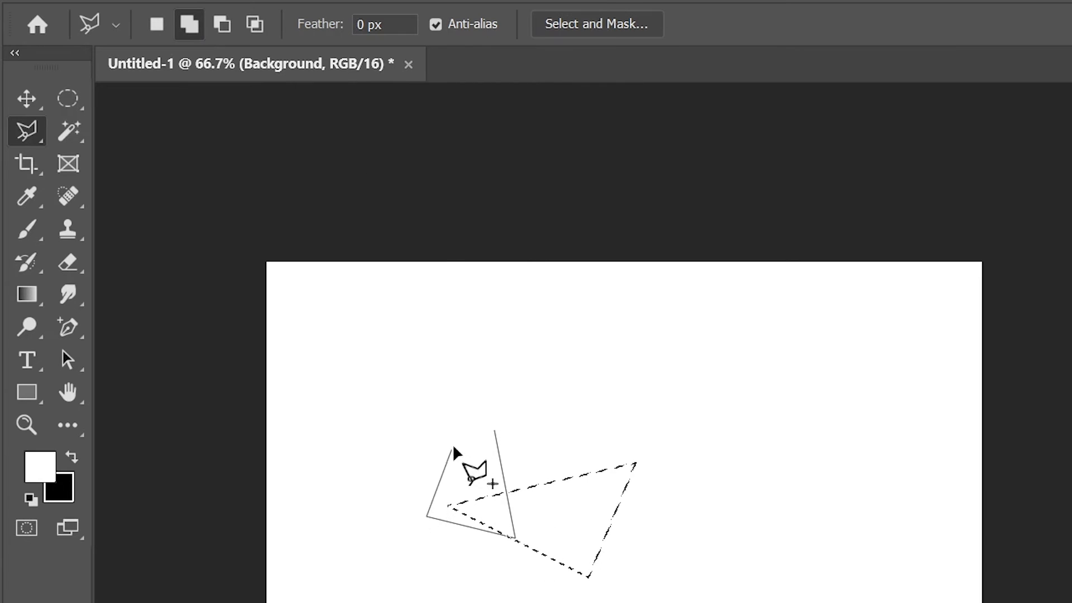
left_click(495, 432)
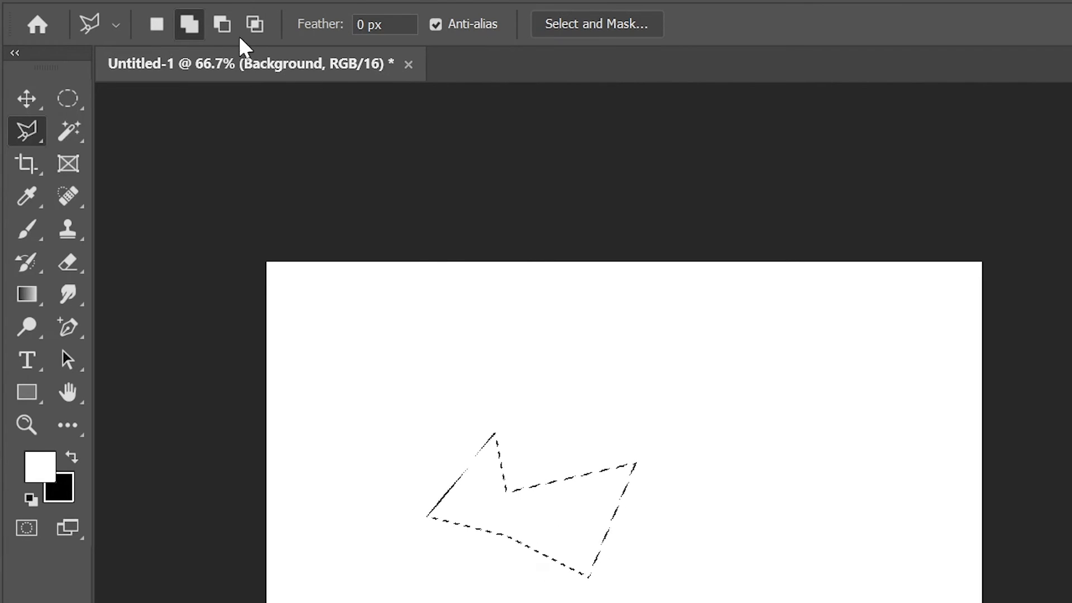
- Subtract a triangular shape from the selection
left_click(223, 26)
left_click(437, 578)
left_click(356, 443)
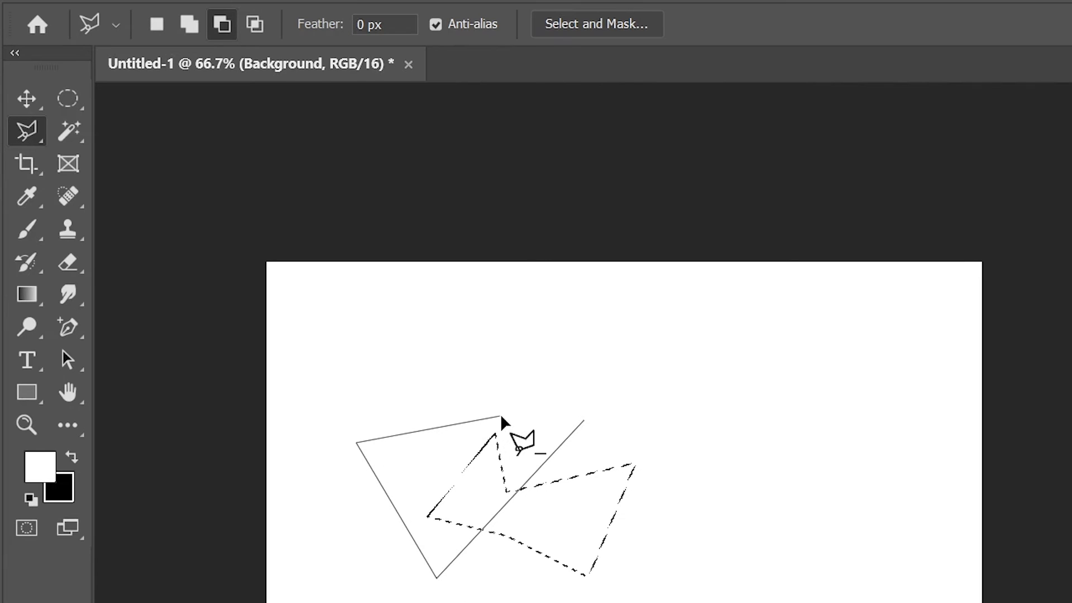
left_click(584, 423)
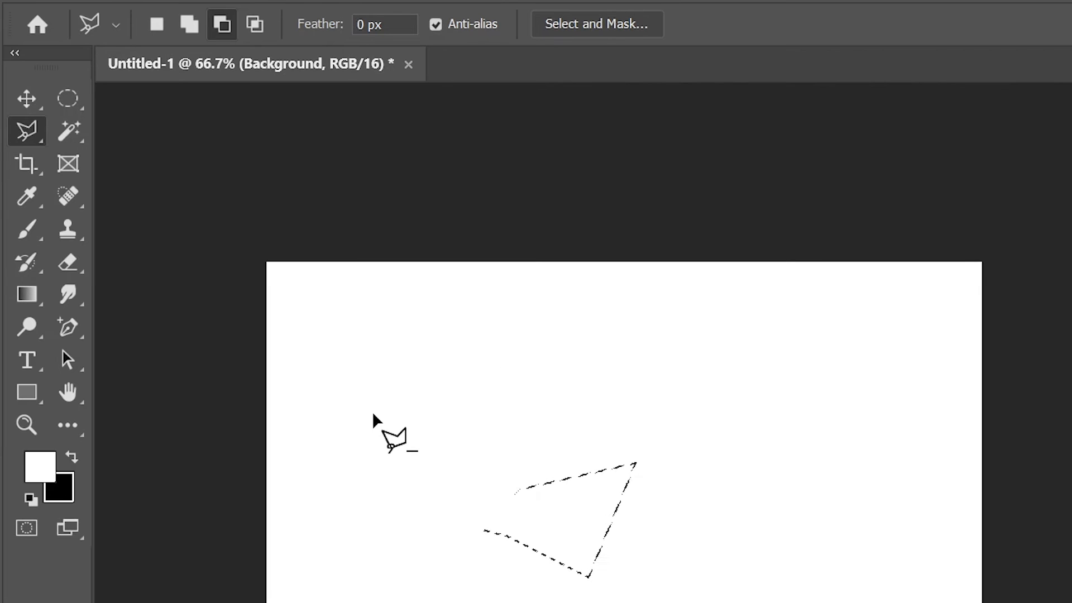
- Intersect the selection with a new polygonal shape, keeping only the overlap
left_click(538, 442, "alt+shift")
left_click(647, 550, "alt+shift")
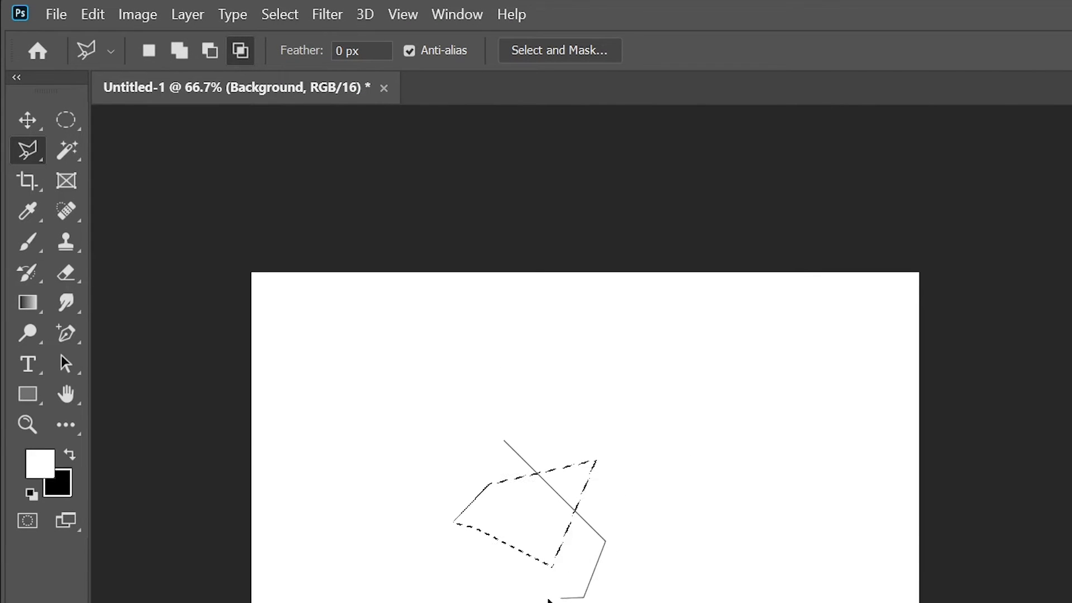
left_click(436, 554)
left_click(431, 479)
left_click(504, 441)
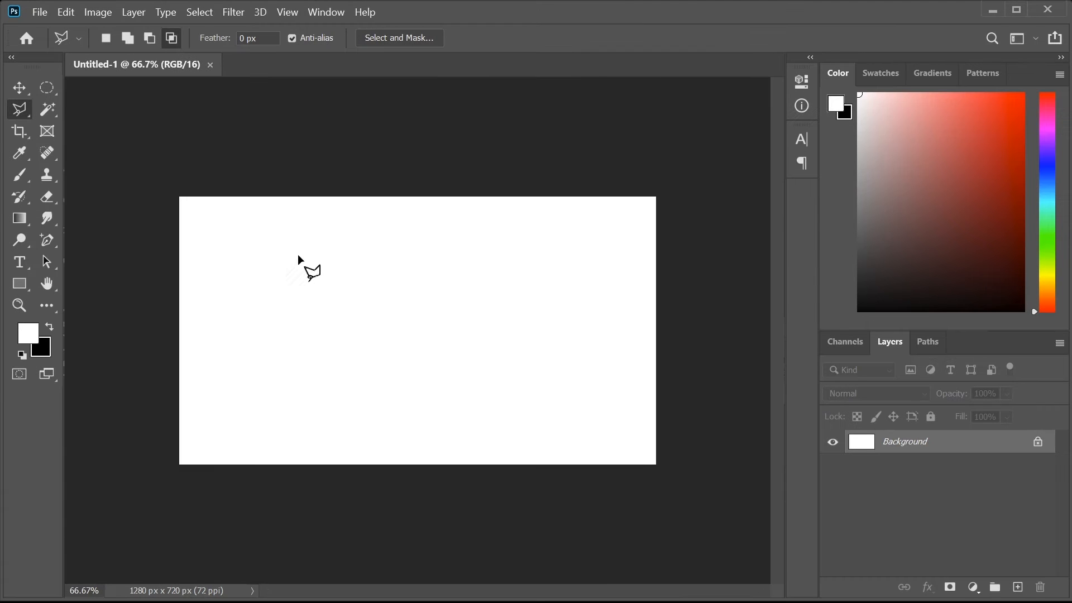
- Switch to the Magnetic Lasso Tool and open pexels-deon-black-5915351.jpg as a new document
left_click(21, 106)
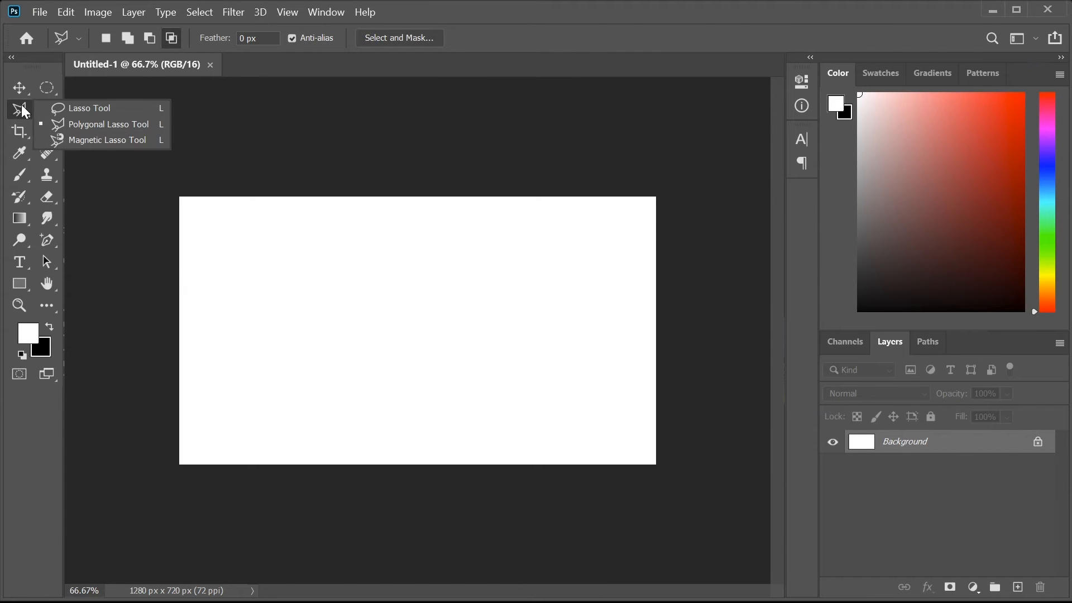
left_click(62, 139)
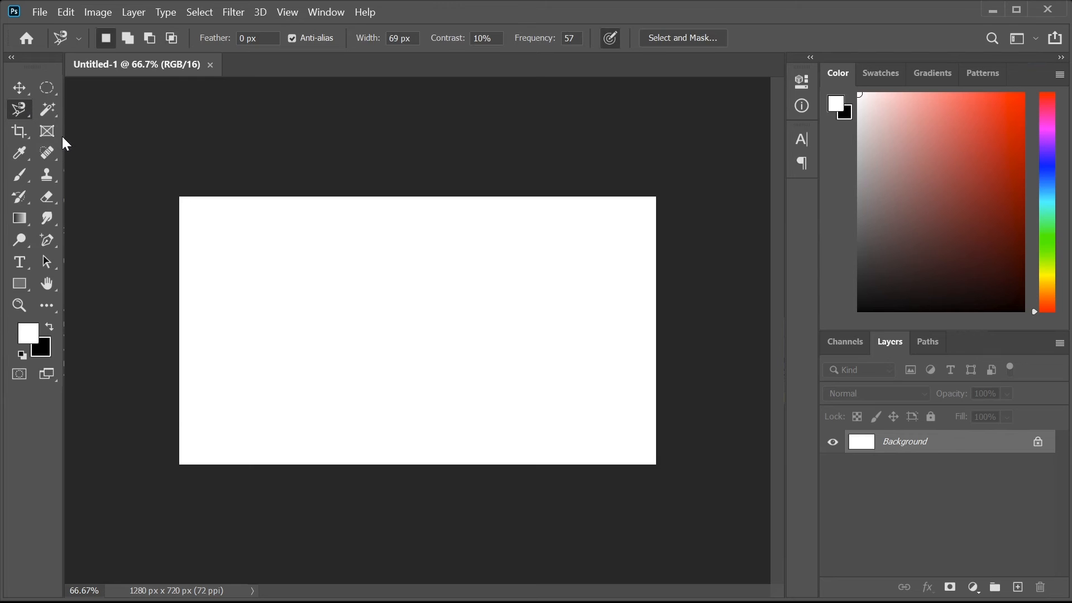
key("ctrl+o")
left_click(211, 126)
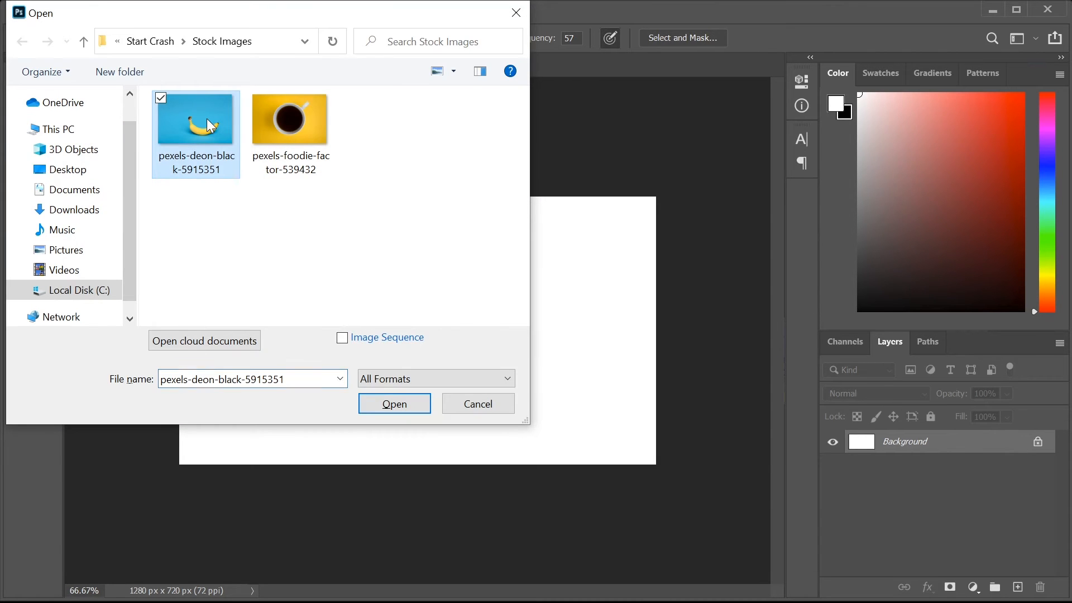
double_click(210, 126)
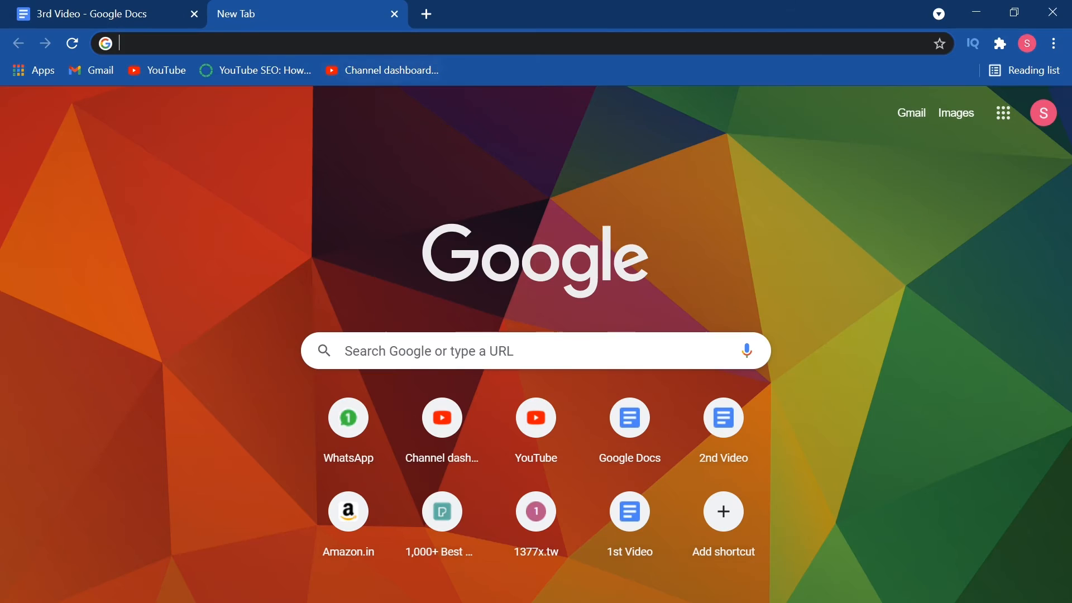
key("ctrl+l")
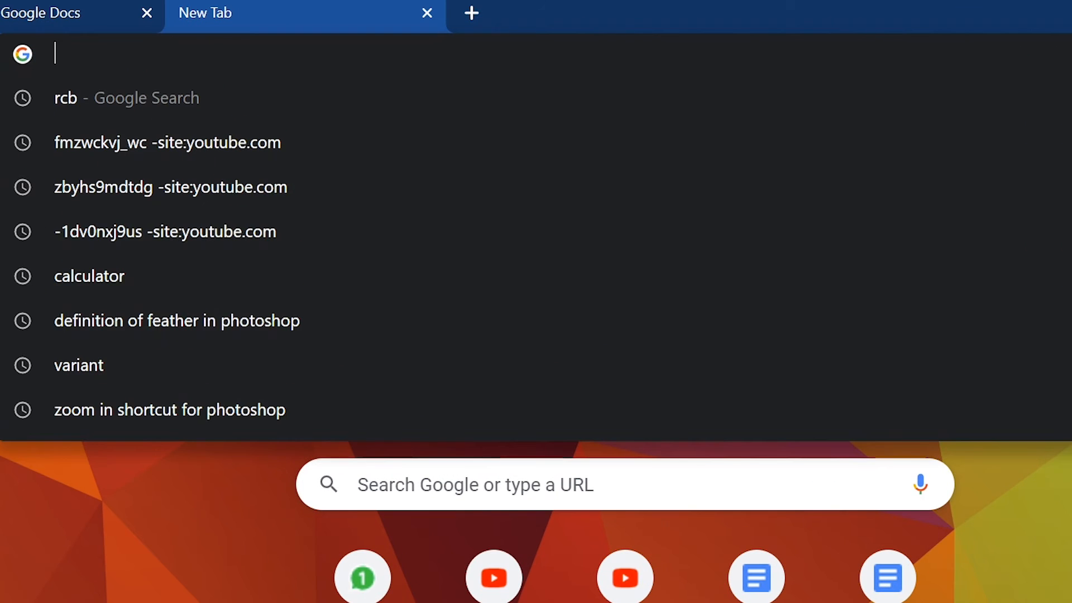
- Search for free stock images, then search 'banana' on Pexels
type("stoc")
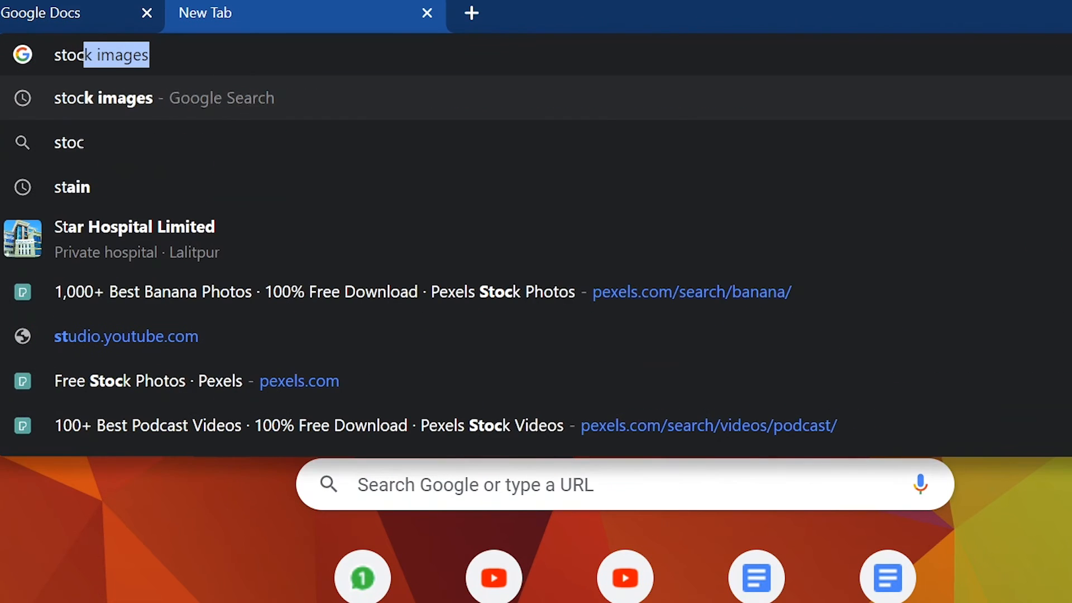
type("k images")
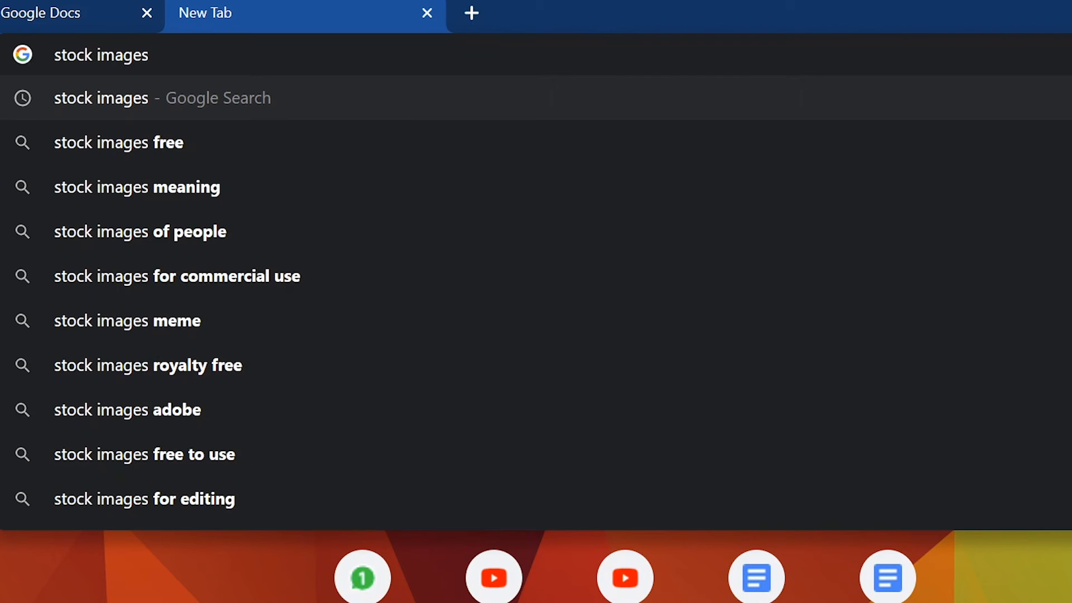
key("Down")
key("Return")
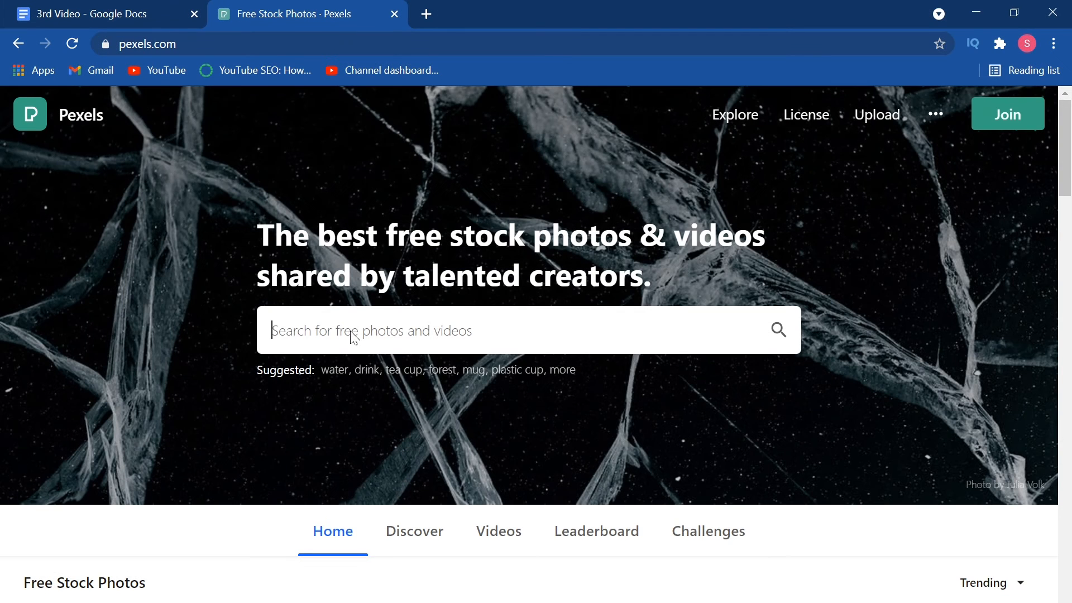
type("banana")
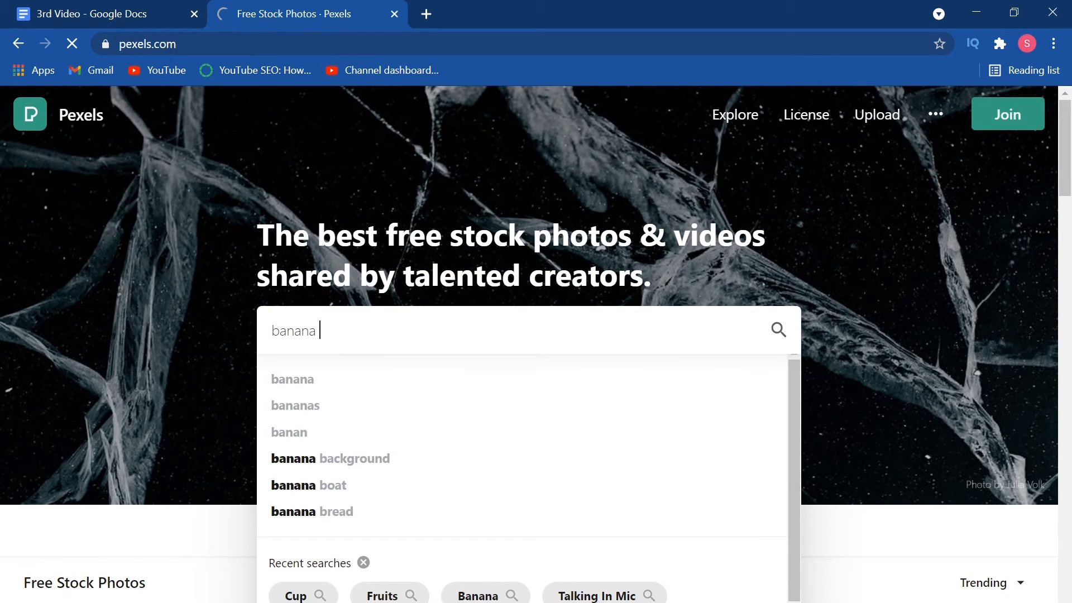
key("Return")
- Find and view the blue-background banana photo, then minimize Chrome
scroll(460, 434, "down", 15)
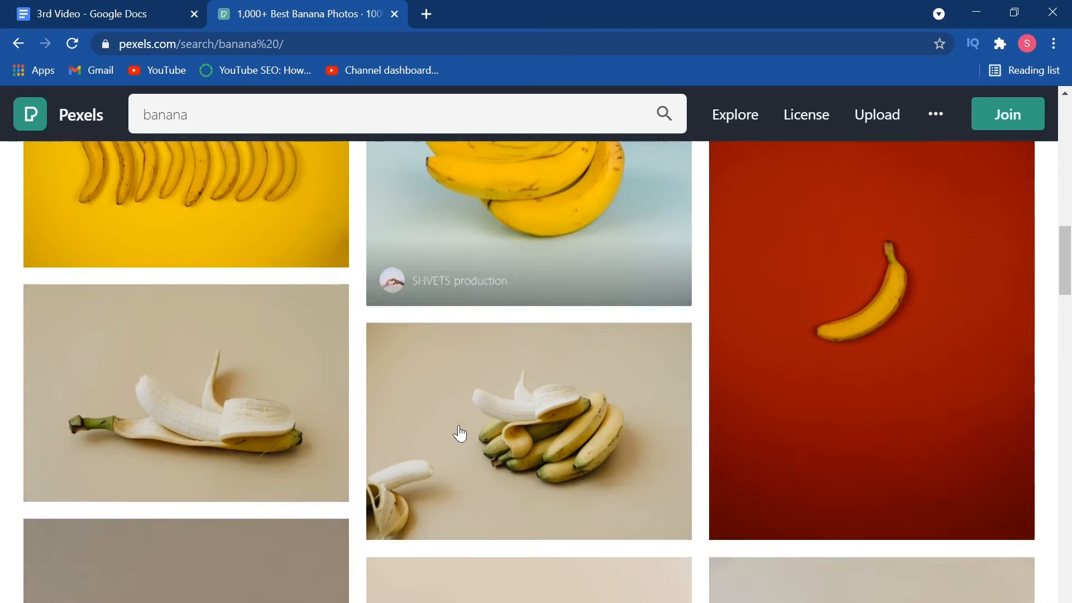
scroll(459, 433, "down", 20)
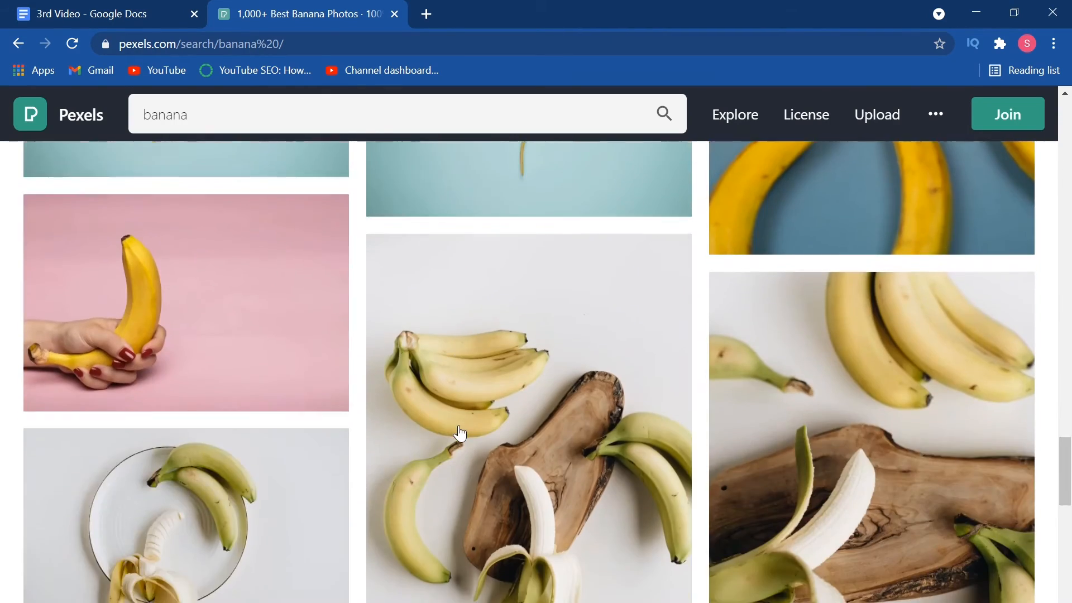
scroll(460, 433, "up", 10)
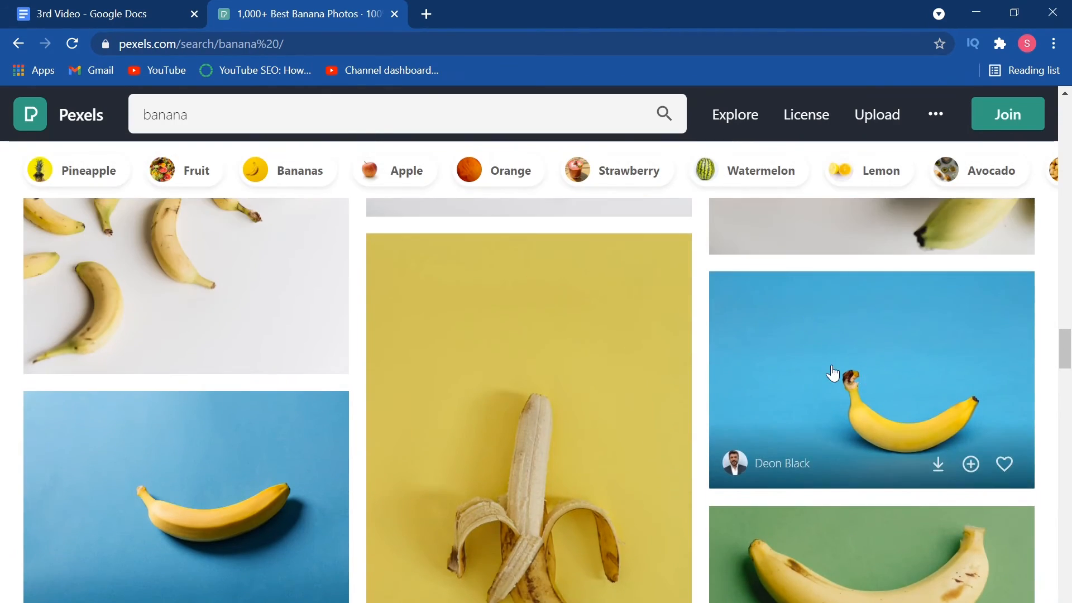
left_click(833, 373)
key("Escape")
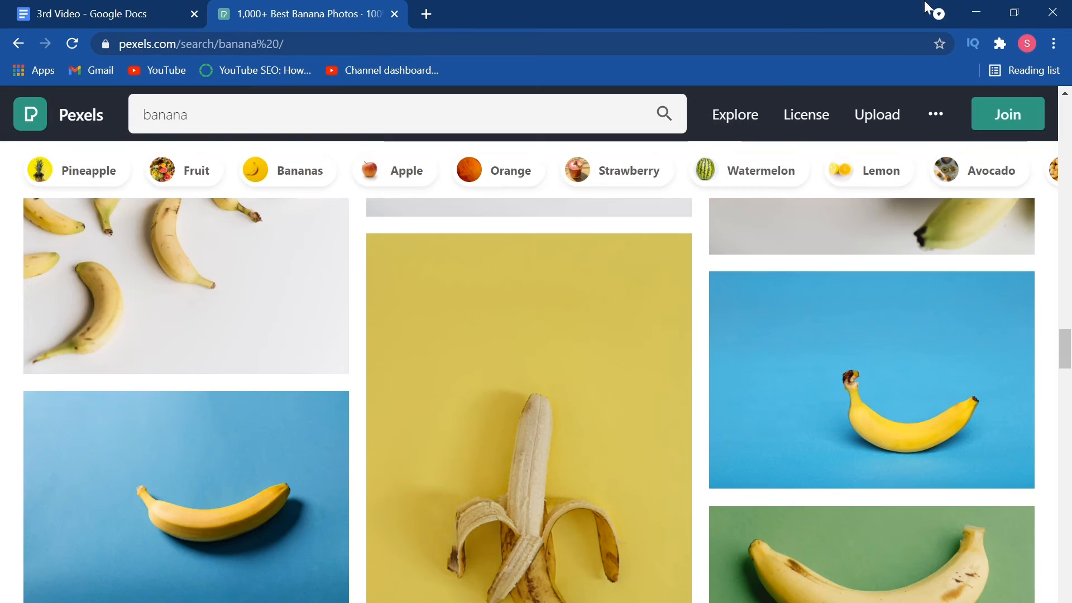
left_click(981, 7)
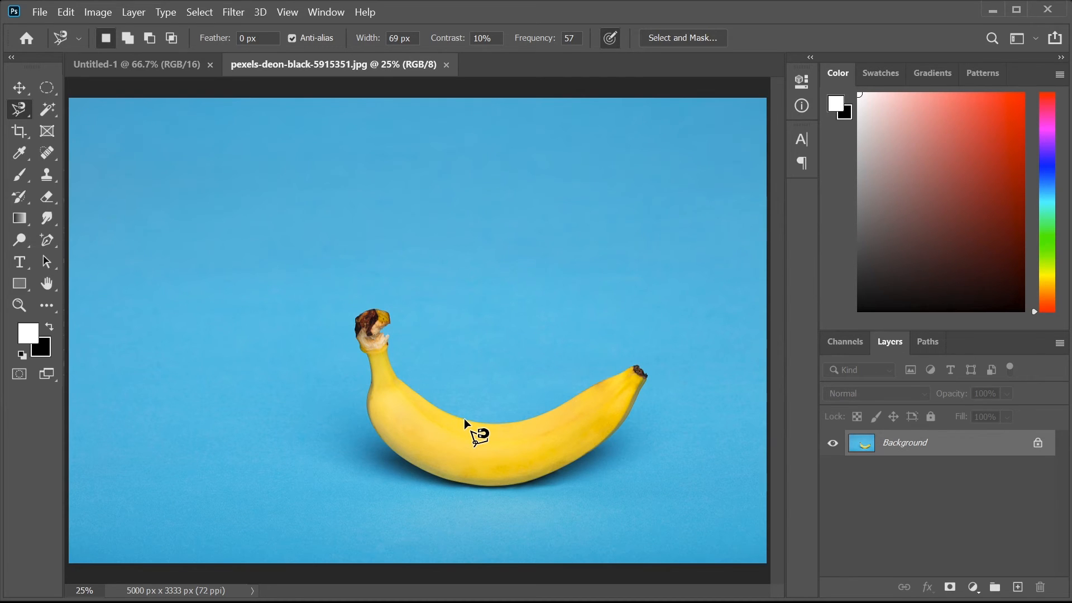
- Trace the banana with the Magnetic Lasso and copy it onto Layer 1
left_click(464, 418)
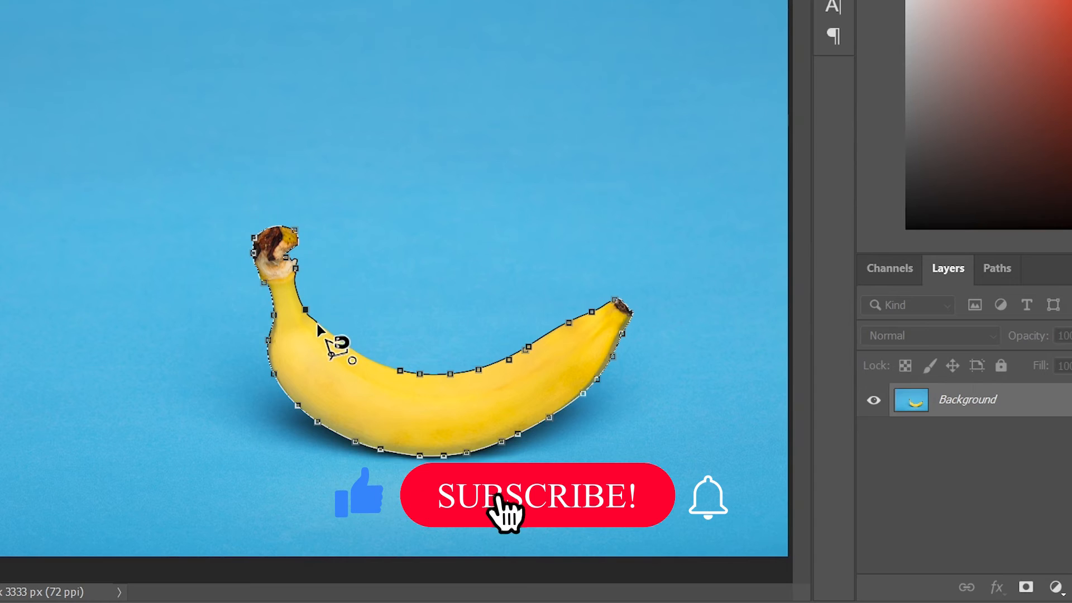
double_click(412, 374)
key("ctrl+j")
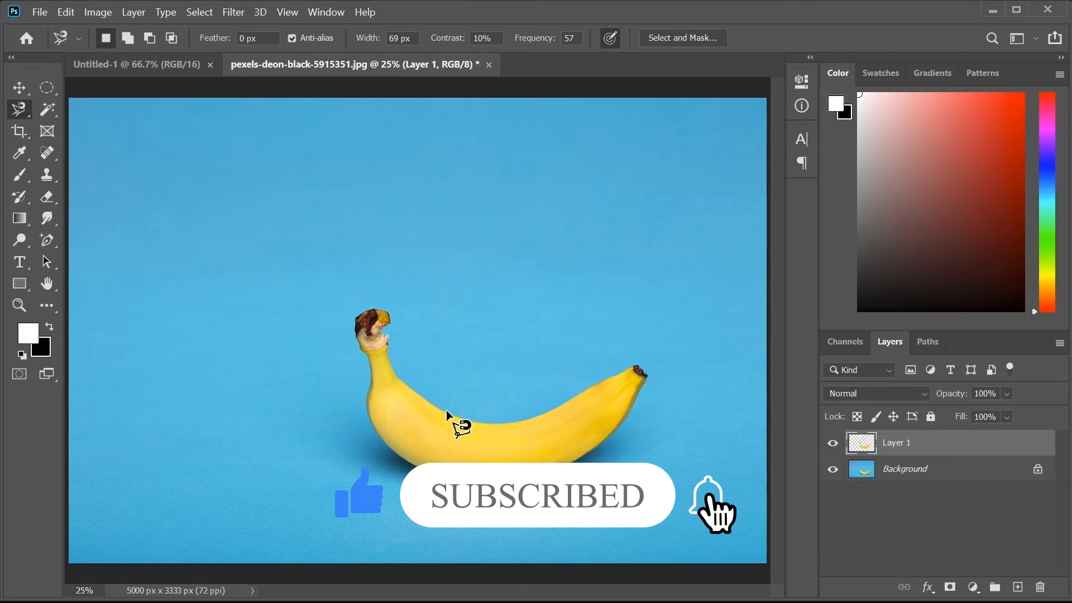
- Trace a small selection along the banana's underside with anchor points
left_click(448, 412)
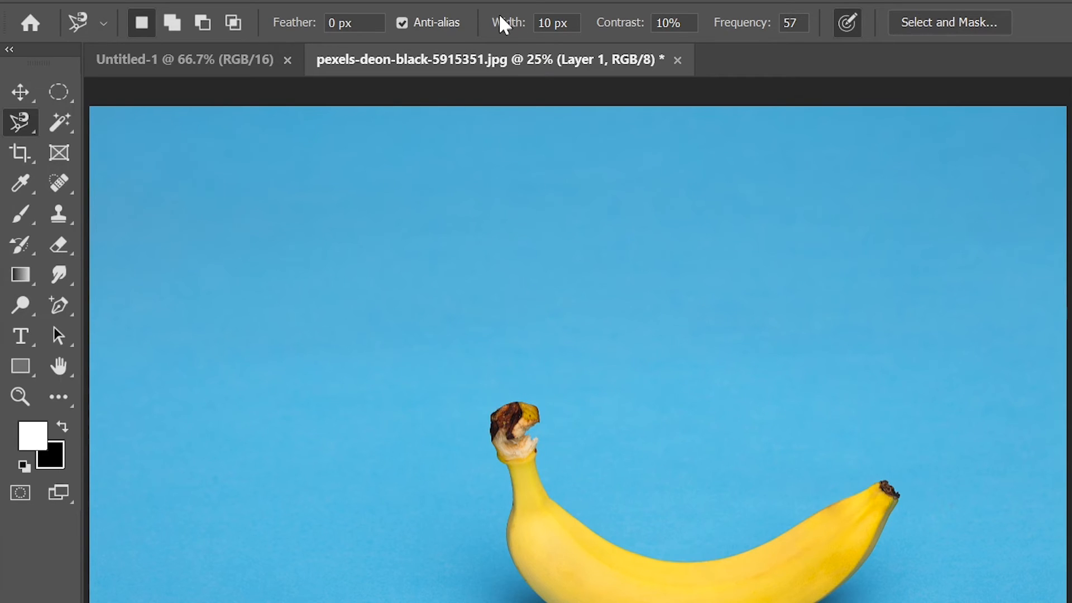
left_click(594, 442)
left_click(611, 461)
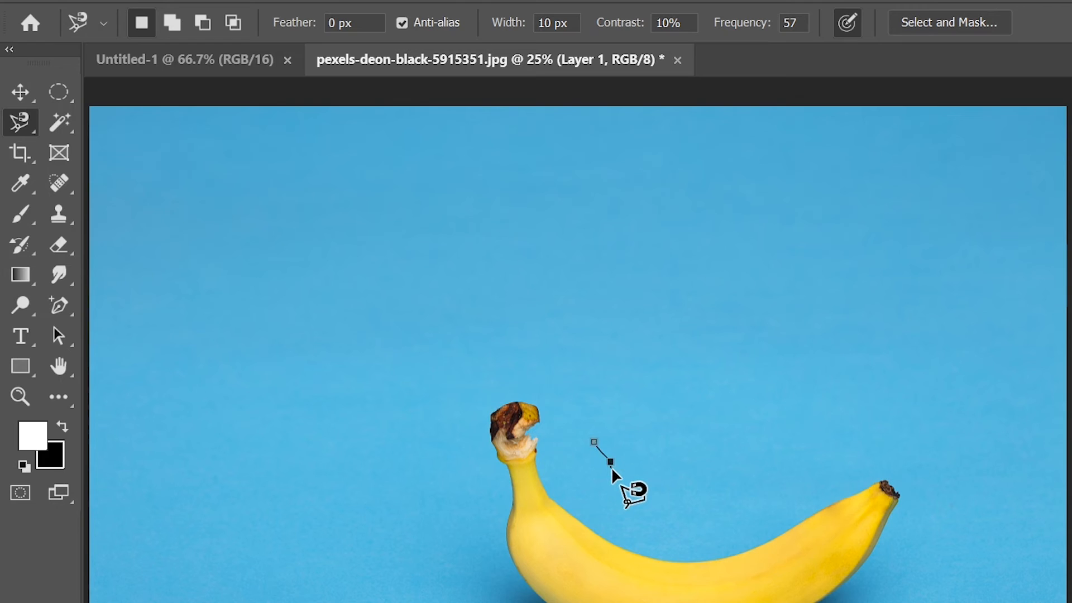
double_click(650, 483)
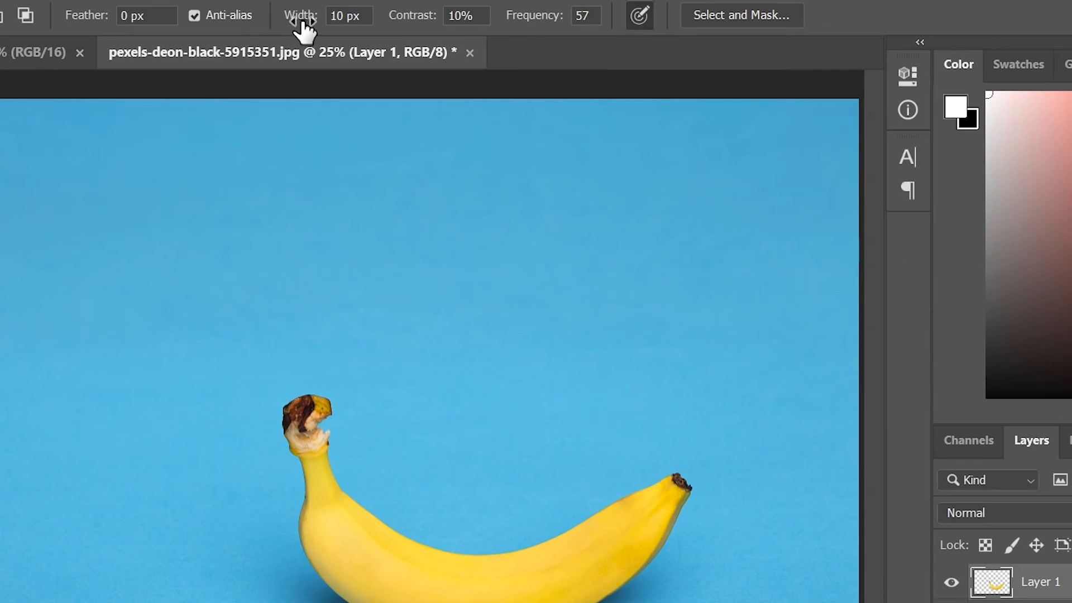
- Set the Magnetic Lasso width to 62 px and discard a new trace
left_click_drag(370, 40, 405, 46)
left_click(337, 480)
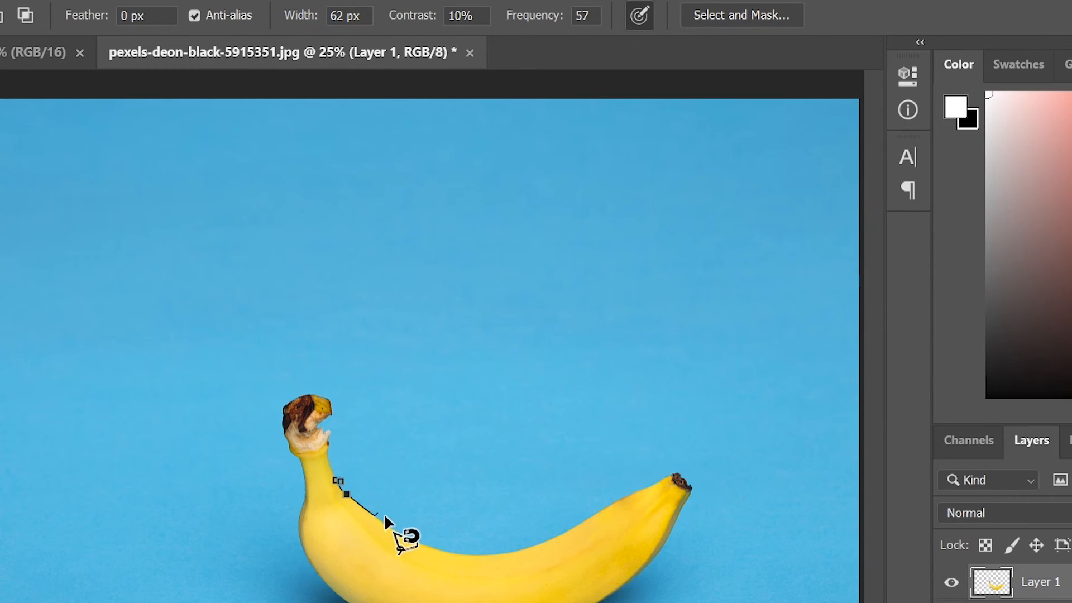
key("BackSpace")
key("BackSpace")
key("BackSpace")
key("BackSpace")
key("BackSpace")
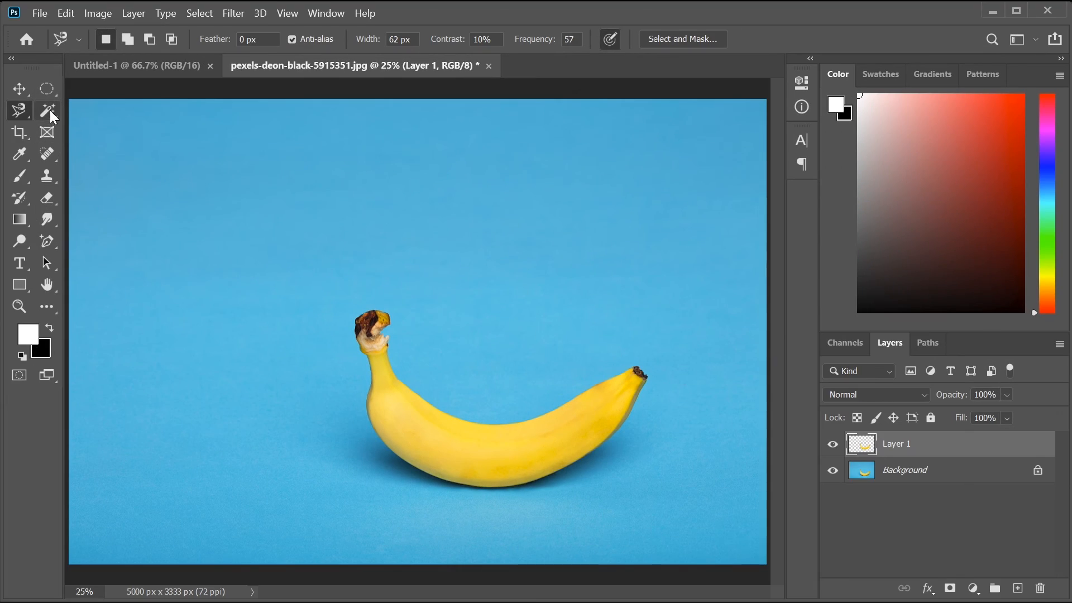
- Test Quick Selection strokes over the banana and blue background, clearing each
left_click(49, 110)
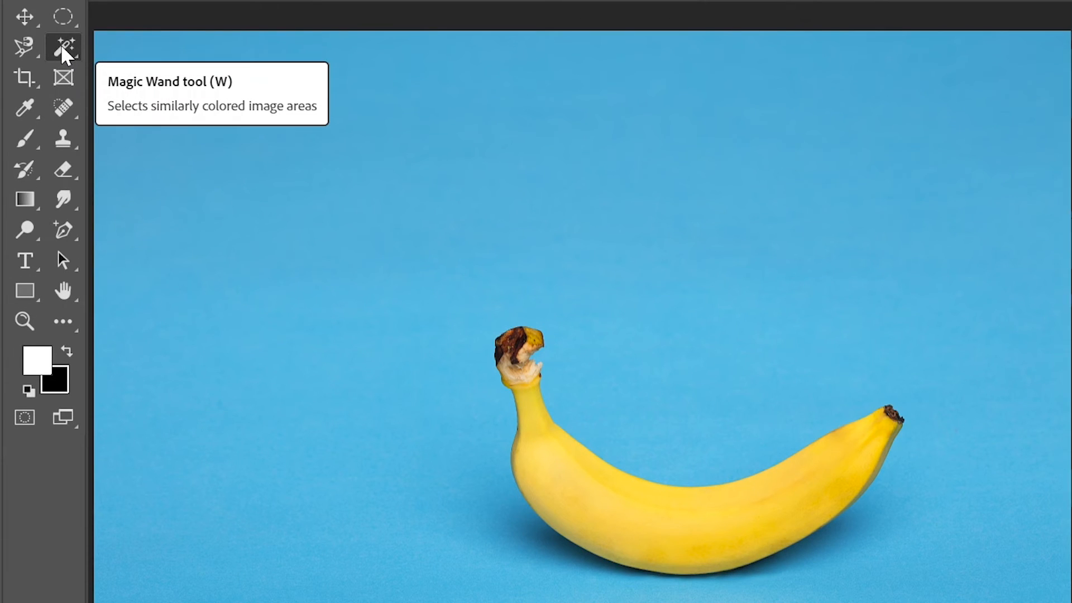
left_click_drag(65, 46, 127, 68)
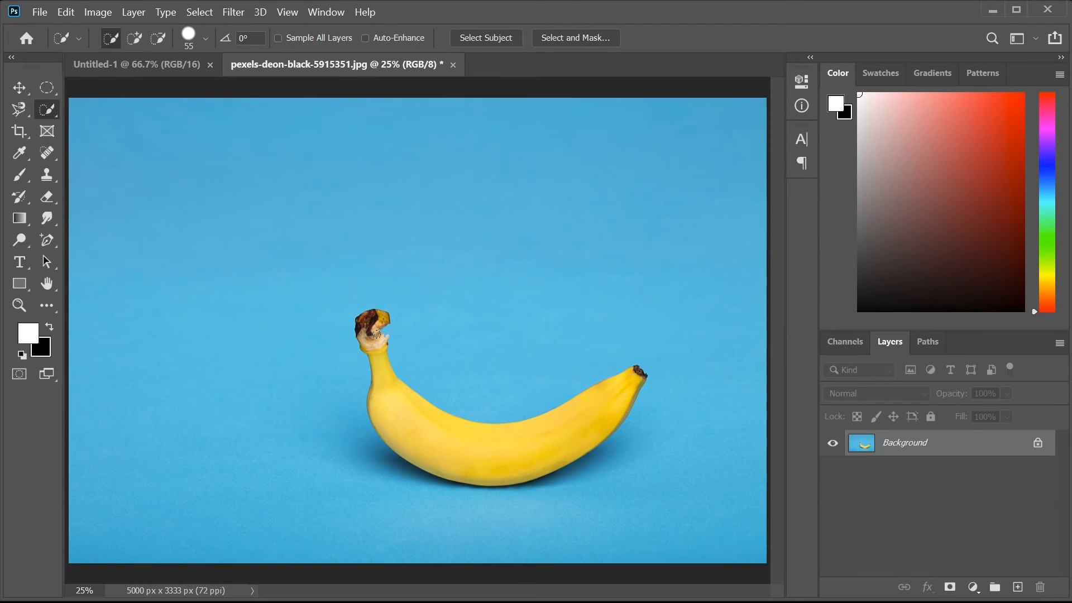
left_click_drag(379, 375, 414, 428)
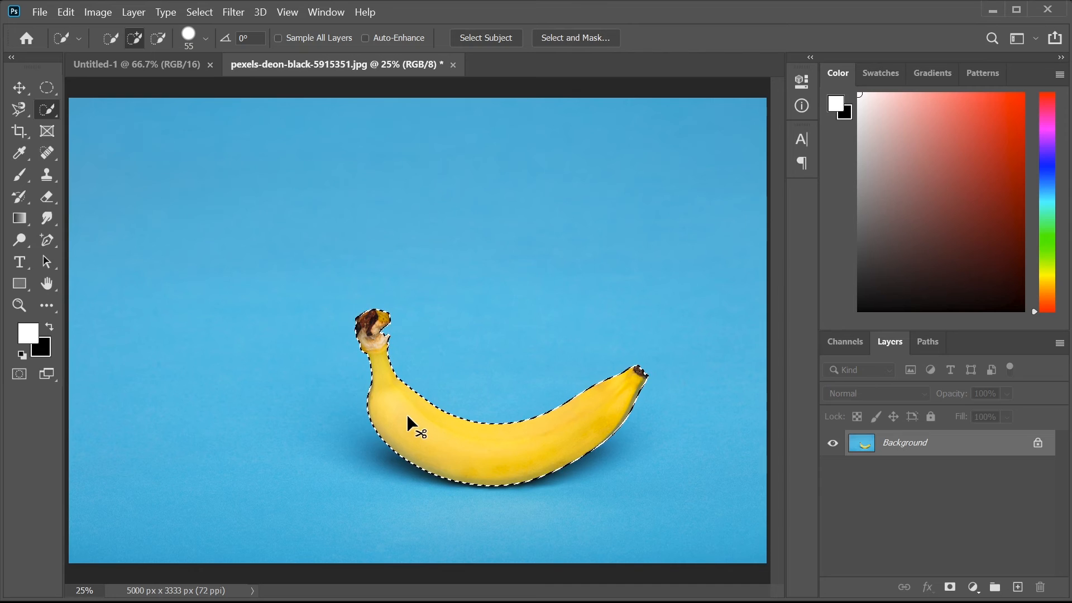
key("ctrl+d")
mouse_move(274, 406)
left_mouse_down()
mouse_move(402, 503)
mouse_move(536, 536)
mouse_move(659, 502)
mouse_move(687, 436)
left_mouse_up()
mouse_move(628, 300)
left_mouse_down()
mouse_move(543, 339)
mouse_move(502, 252)
mouse_move(389, 188)
left_mouse_up()
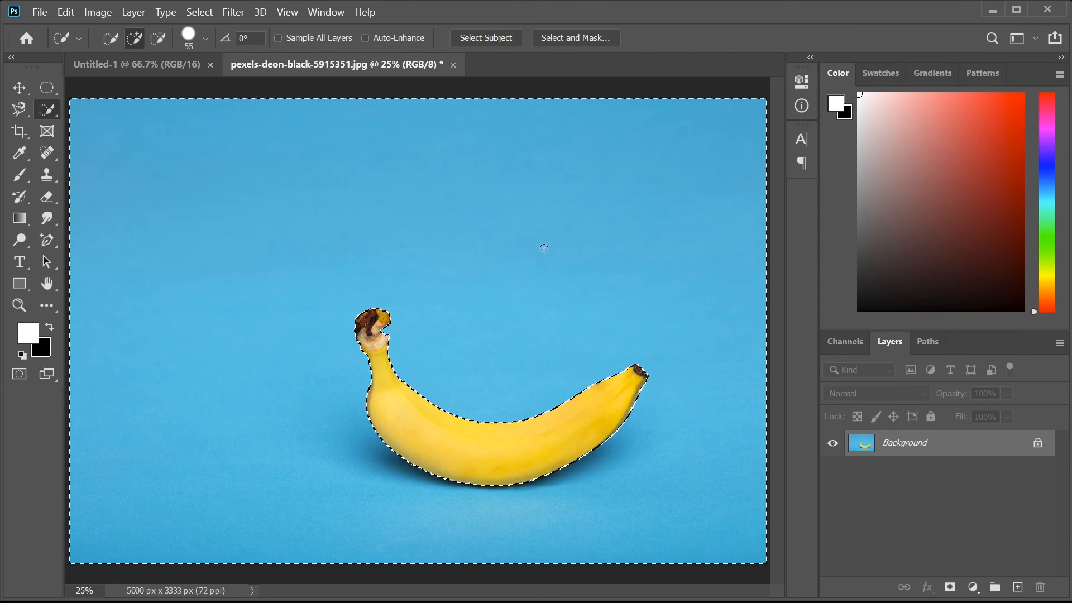
key("ctrl+d")
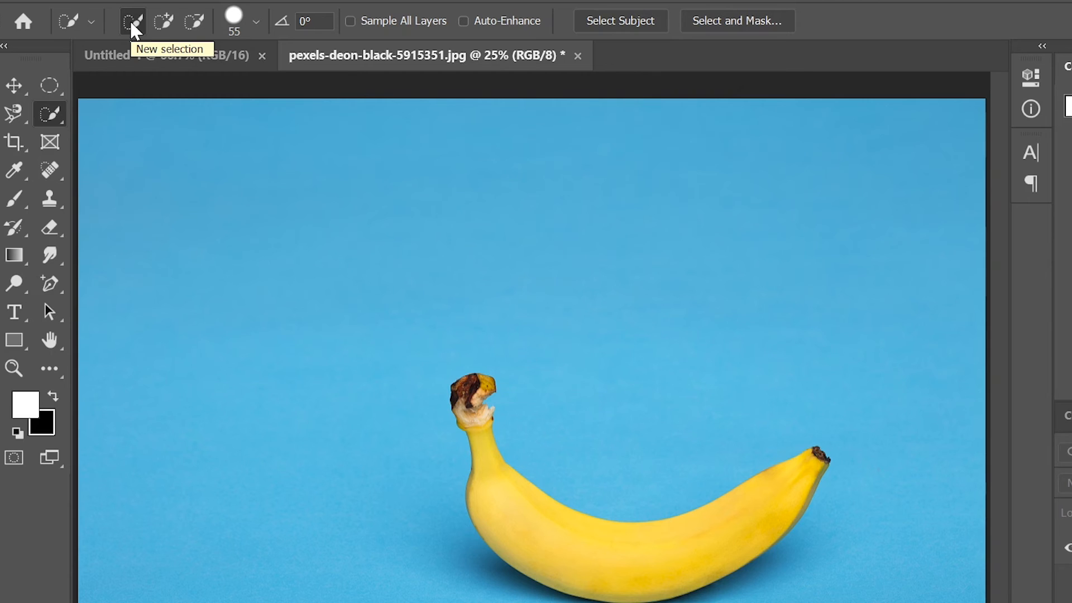
- Paint a small selection by the stem, then subtract its leftover fragments
mouse_move(426, 327)
left_mouse_down()
mouse_move(388, 362)
mouse_move(396, 413)
left_mouse_up()
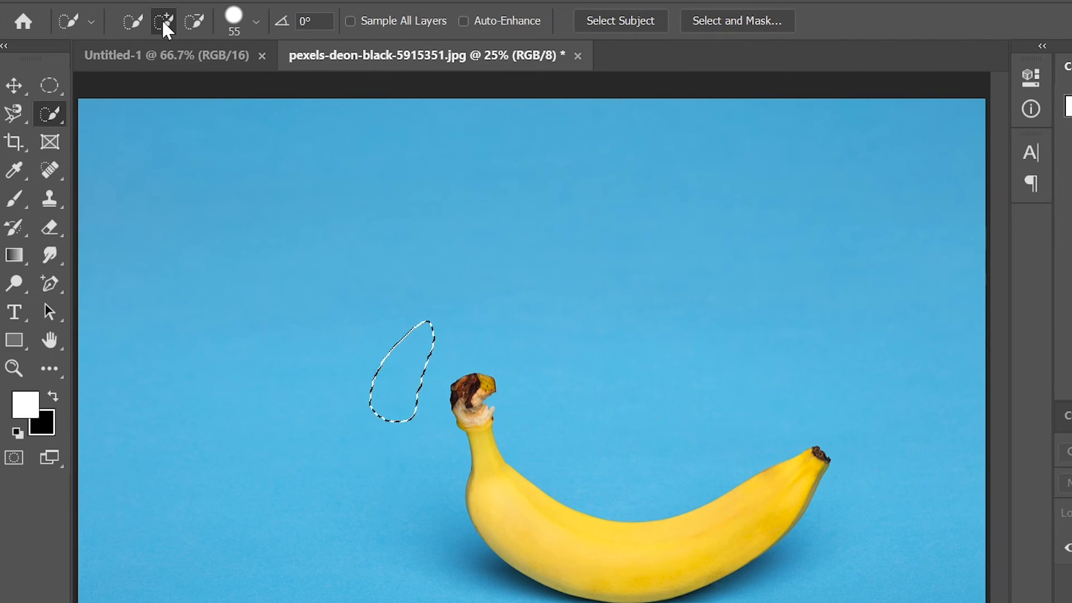
left_click(192, 23)
left_click_drag(394, 330, 400, 377)
left_click_drag(405, 416, 404, 427)
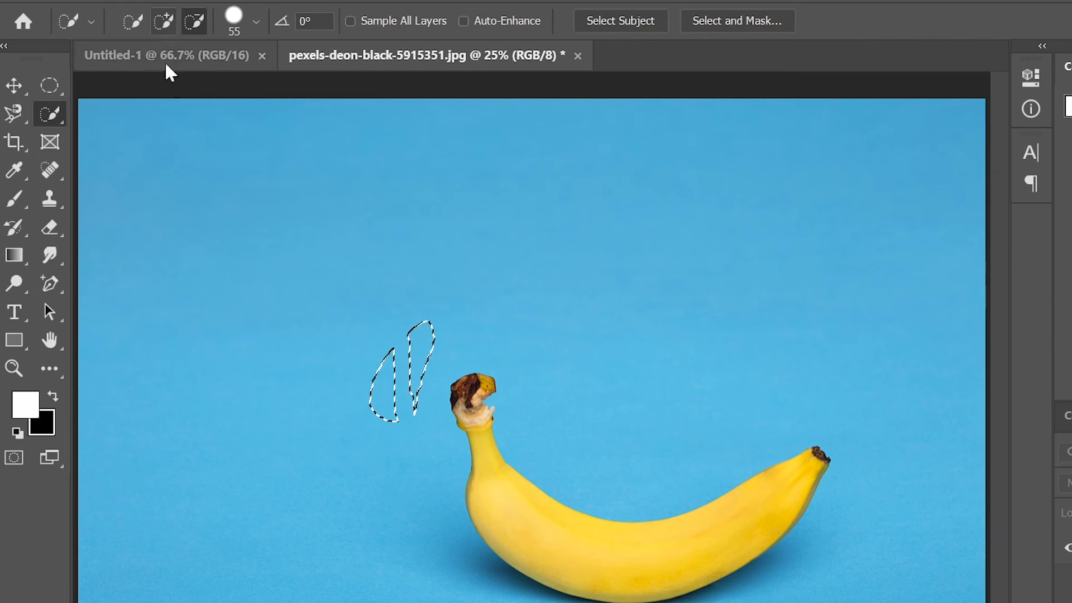
mouse_move(451, 320)
left_mouse_down()
mouse_move(385, 372)
mouse_move(377, 410)
left_mouse_up()
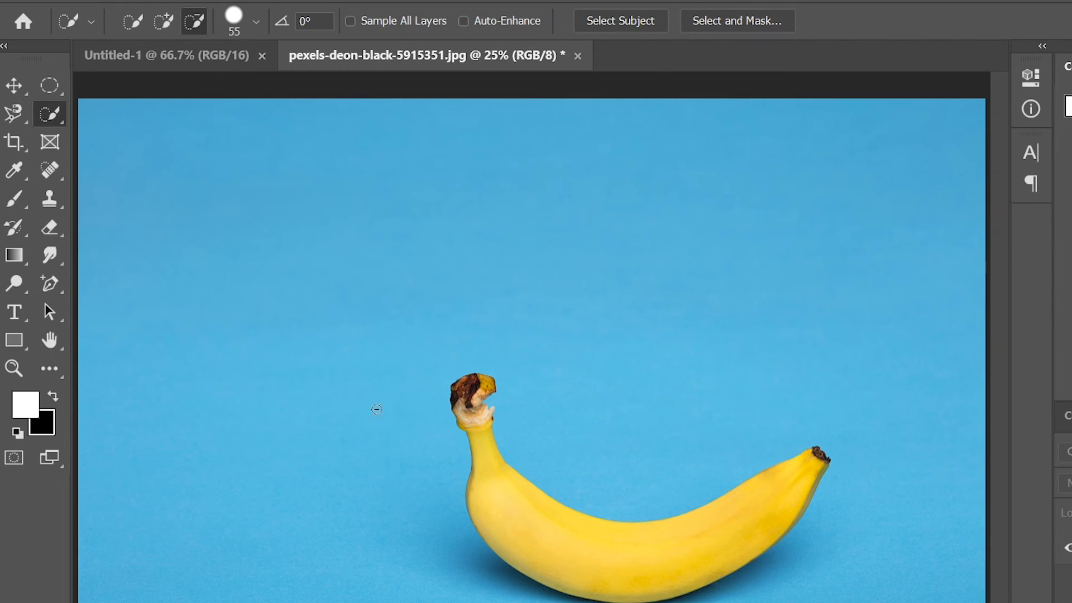
- Set the Quick Selection brush to 43 px size, 100% hardness and 42% spacing
left_click(253, 25)
mouse_move(185, 61)
left_mouse_down()
mouse_move(213, 65)
mouse_move(199, 62)
left_mouse_up()
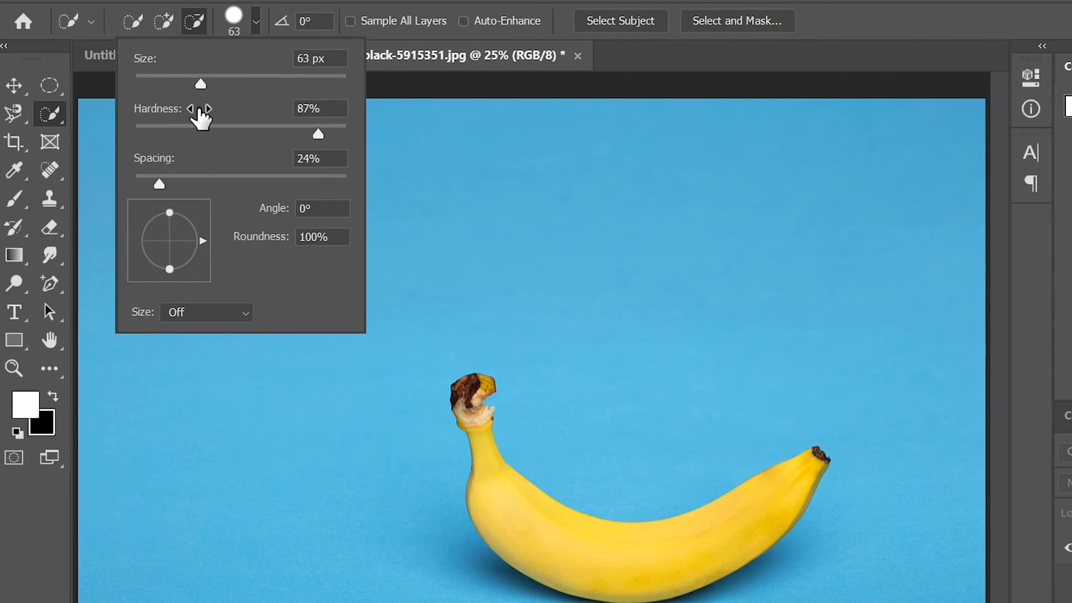
mouse_move(202, 110)
left_mouse_down()
mouse_move(192, 108)
mouse_move(209, 113)
left_mouse_up()
left_click_drag(204, 165, 221, 168)
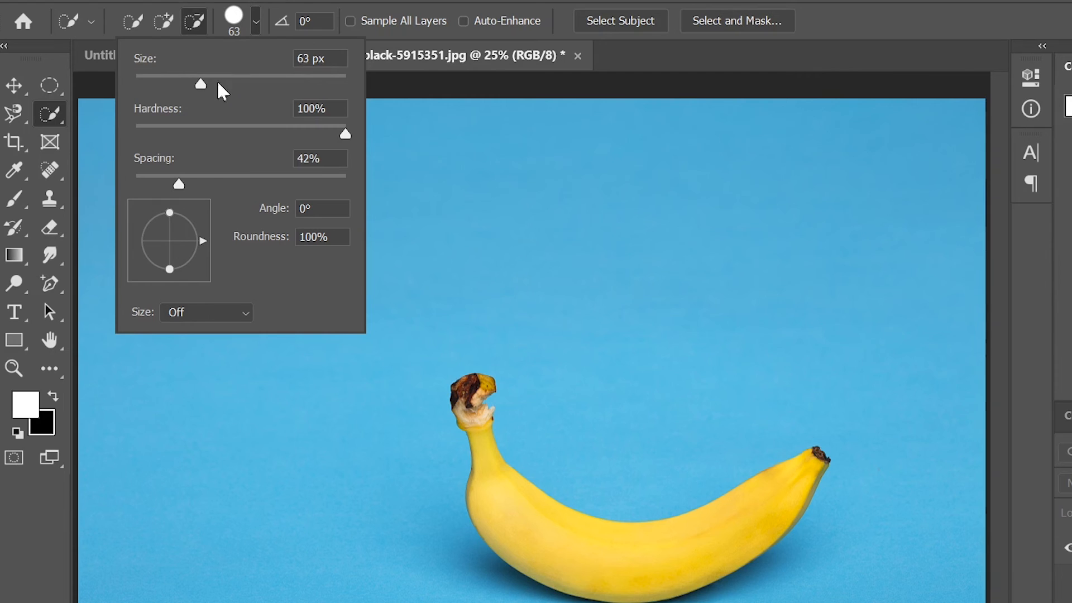
left_click_drag(201, 81, 183, 84)
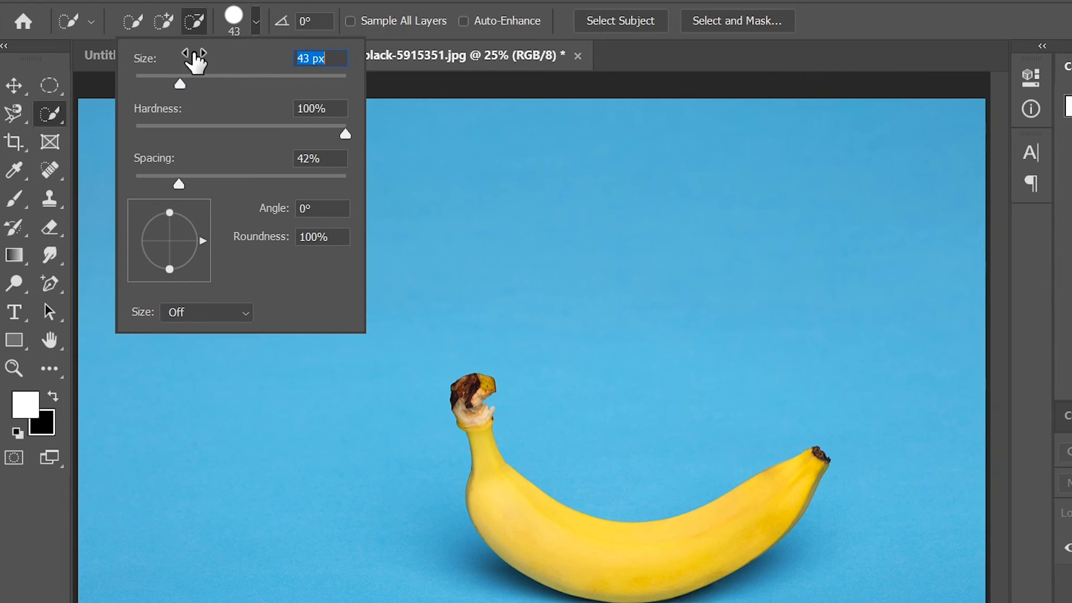
key("Return")
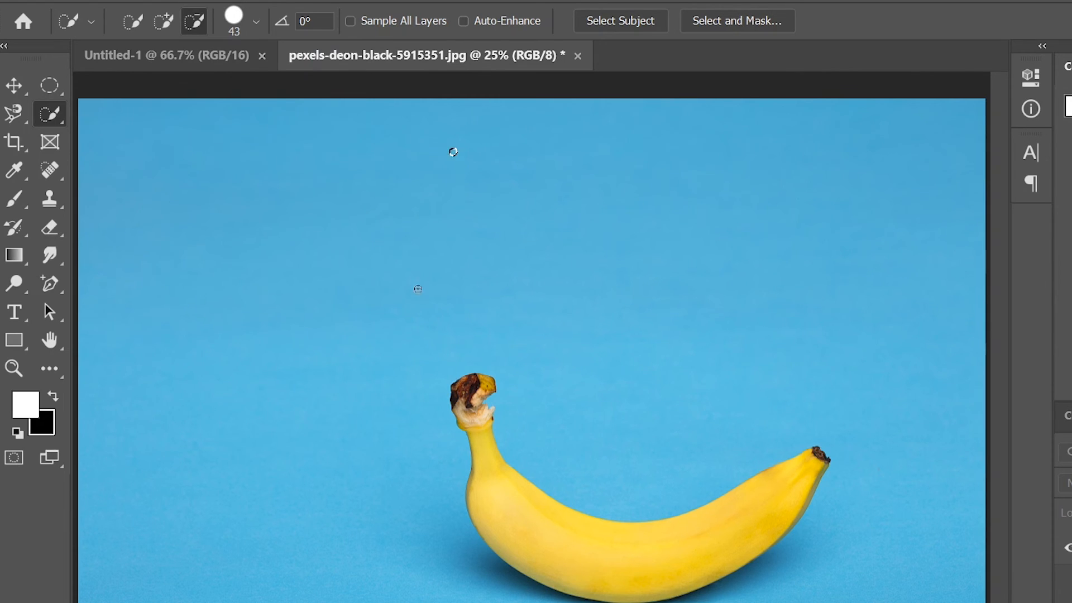
right_click(62, 112)
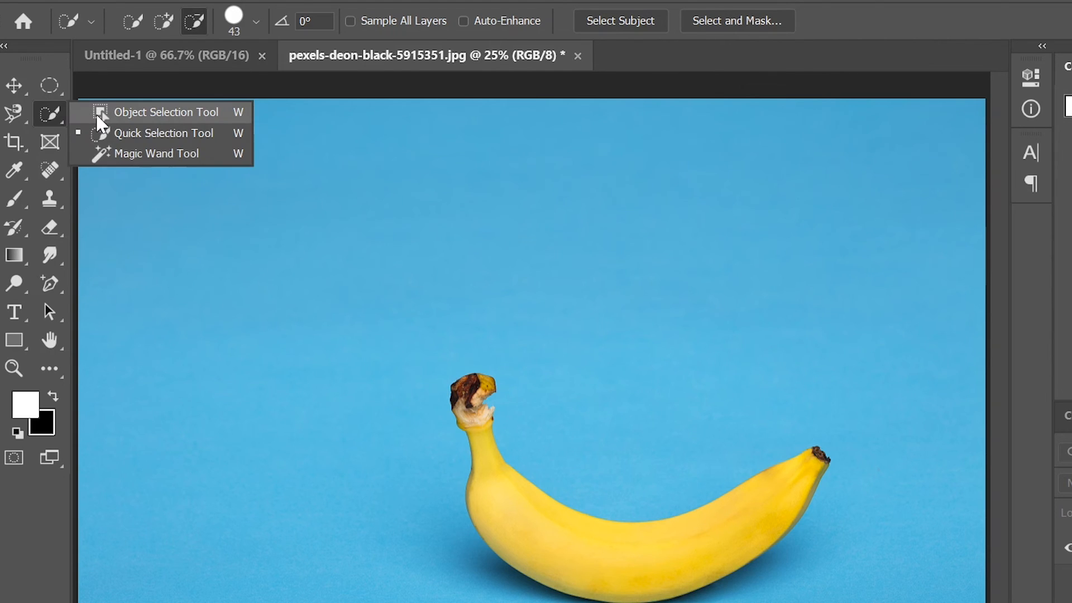
- Select the banana with Object Selection in Rectangle mode by boxing it
left_click(98, 114)
left_click(126, 21)
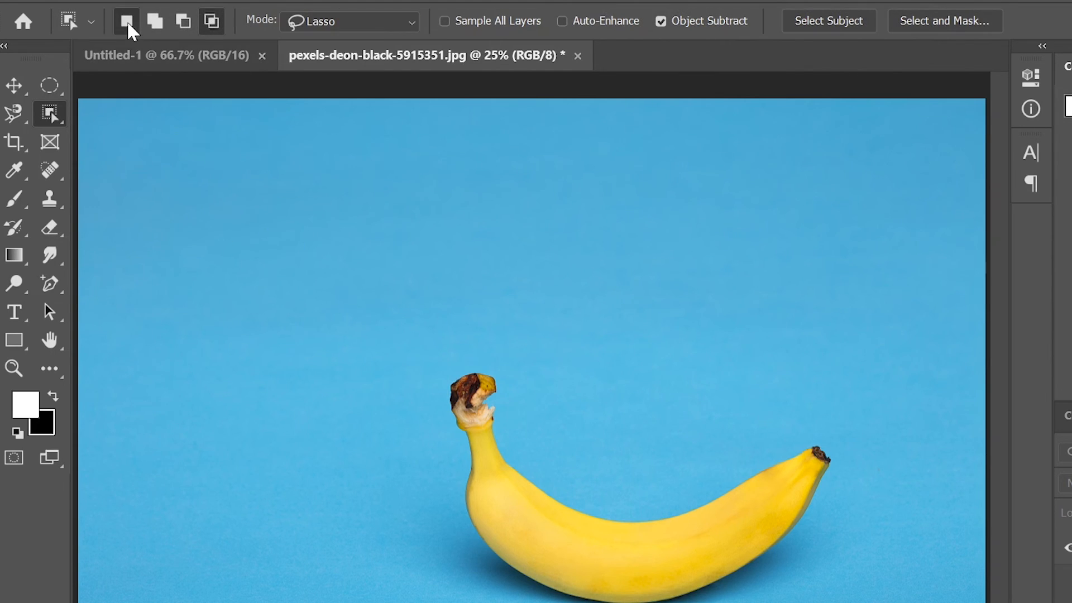
key("Up")
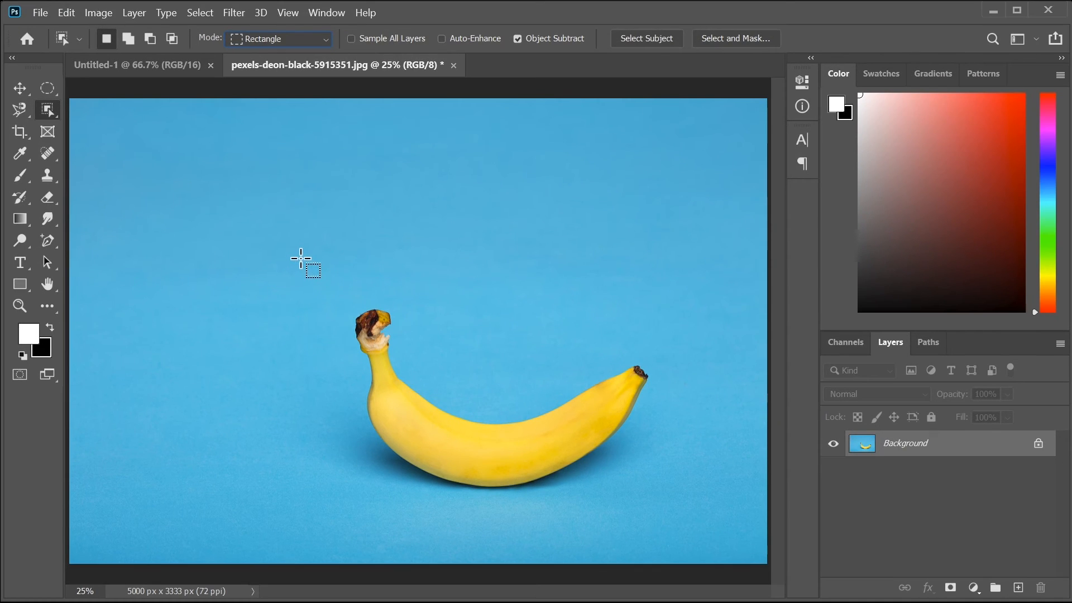
left_click_drag(301, 258, 693, 523)
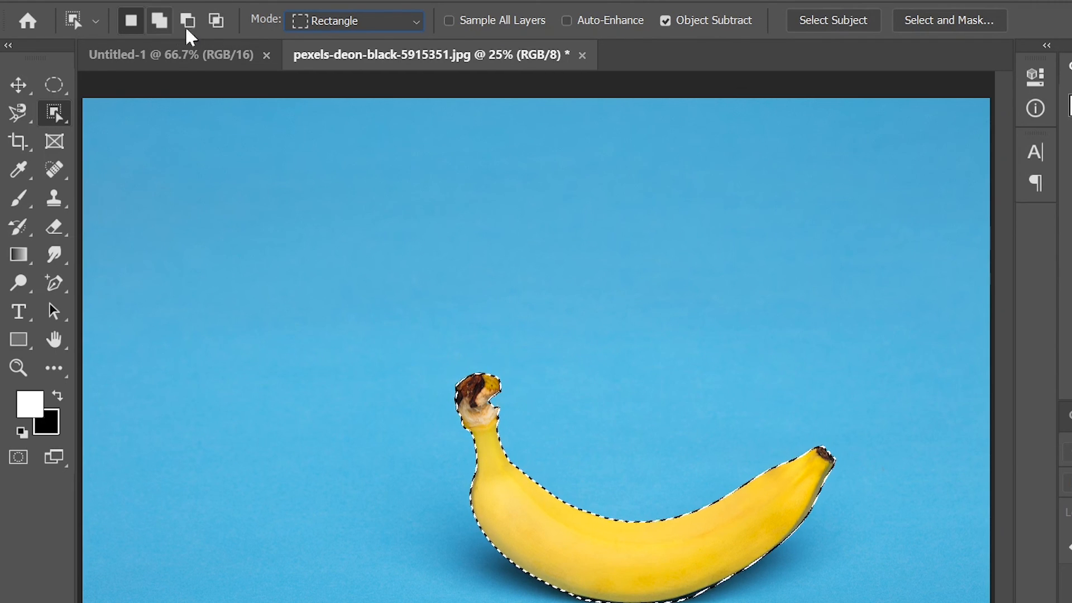
- Switch Object Selection to Lasso mode, loosely outline the banana, then deselect
left_click(327, 23)
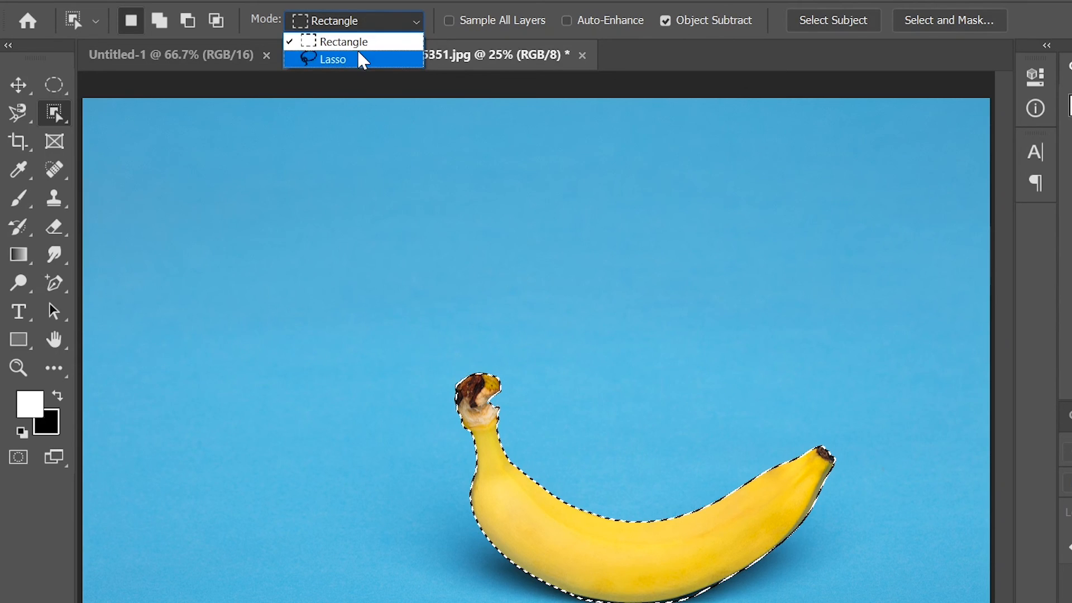
left_click(351, 59)
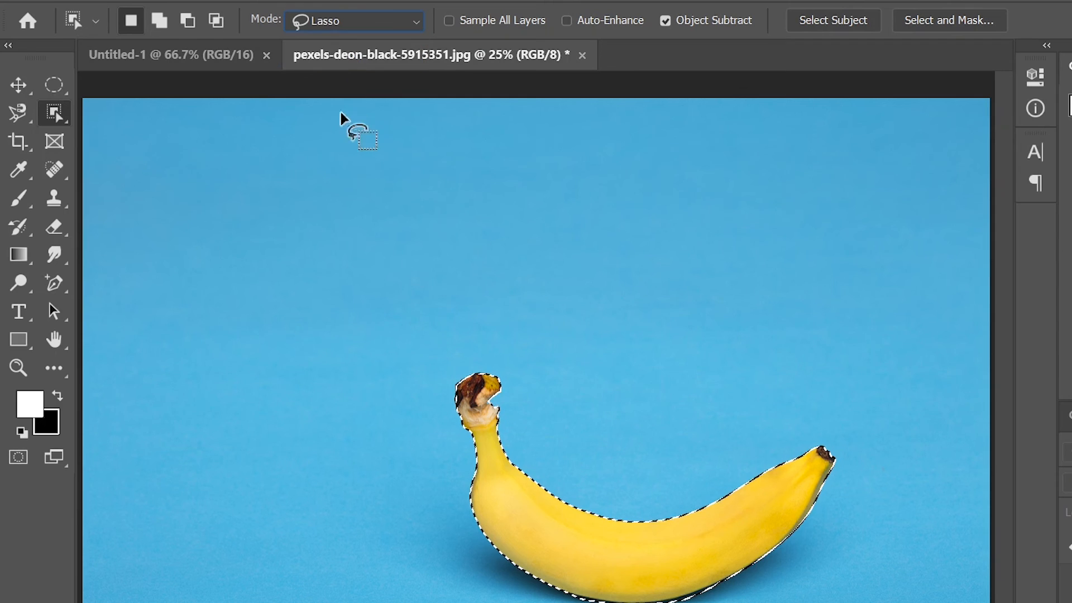
key("ctrl+d")
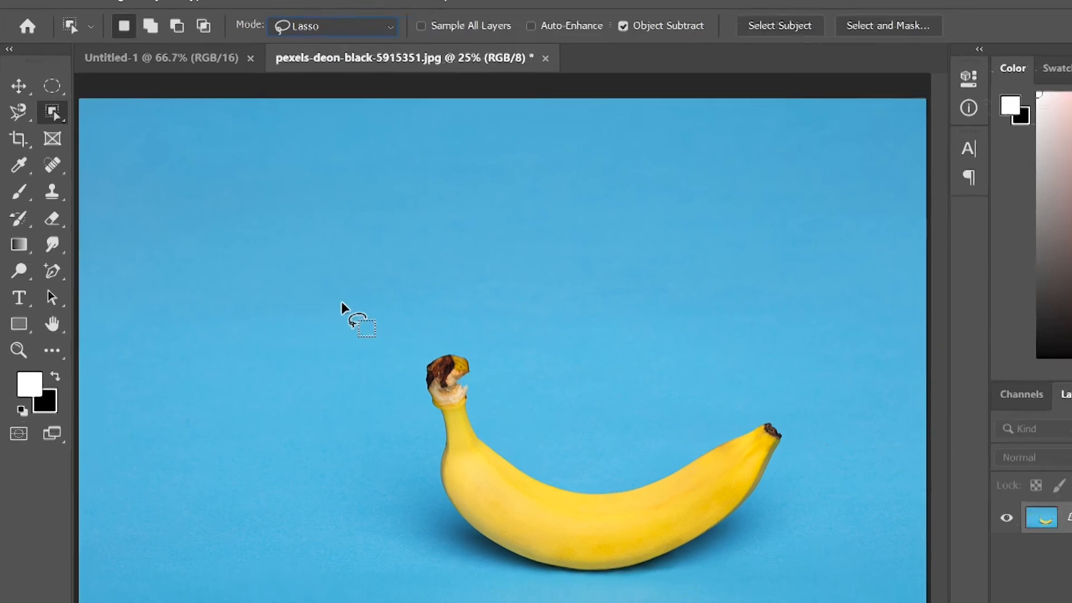
mouse_move(342, 304)
left_mouse_down()
mouse_move(729, 297)
mouse_move(819, 504)
mouse_move(691, 588)
mouse_move(440, 560)
left_mouse_up()
mouse_move(367, 481)
left_mouse_down()
mouse_move(303, 436)
mouse_move(300, 281)
left_mouse_up()
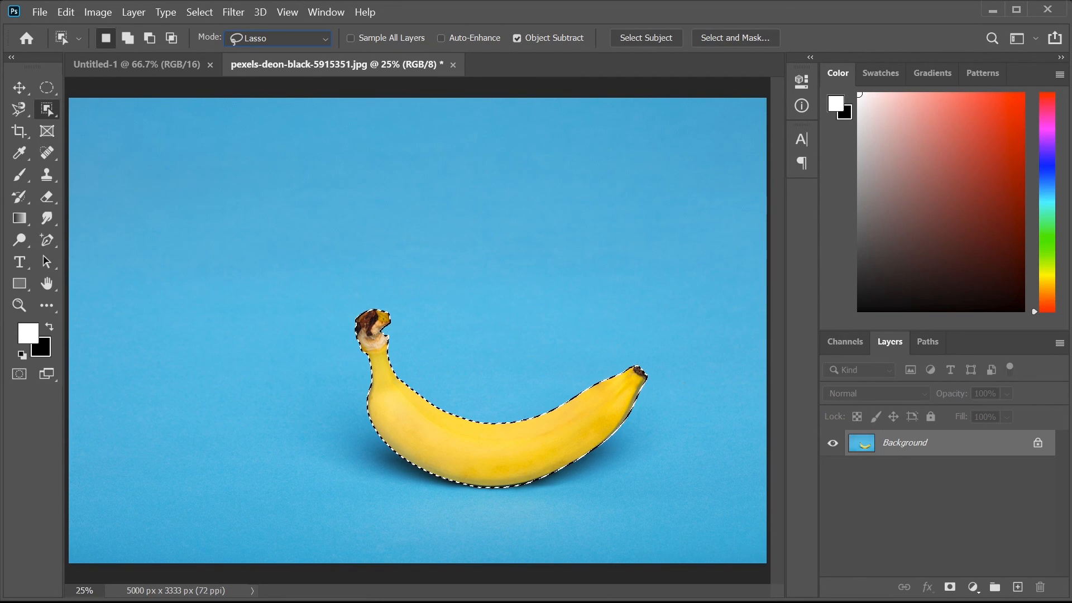
key("ctrl+d")
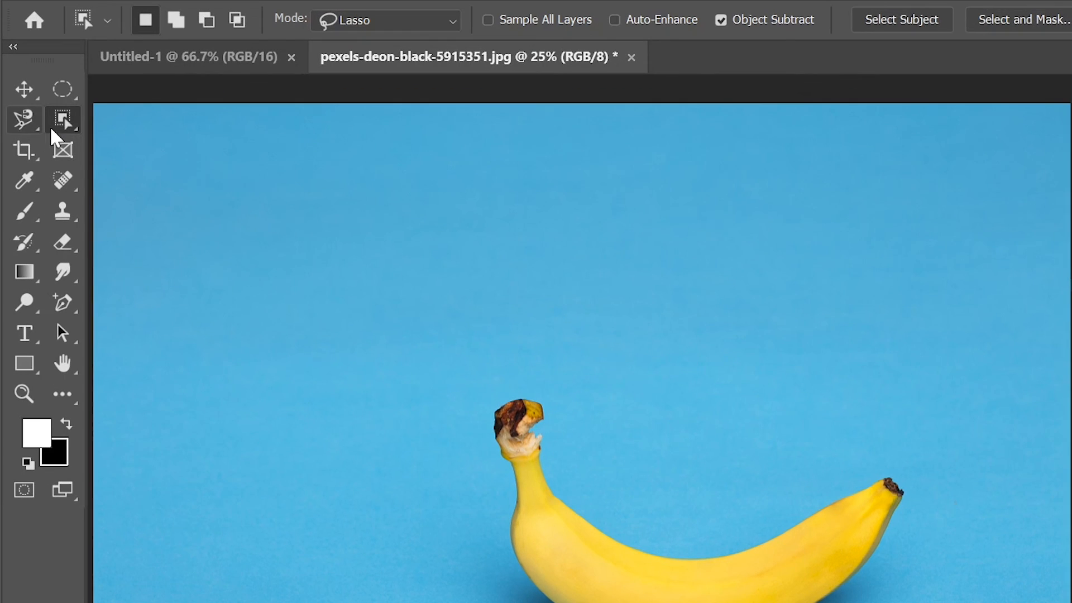
right_click(47, 110)
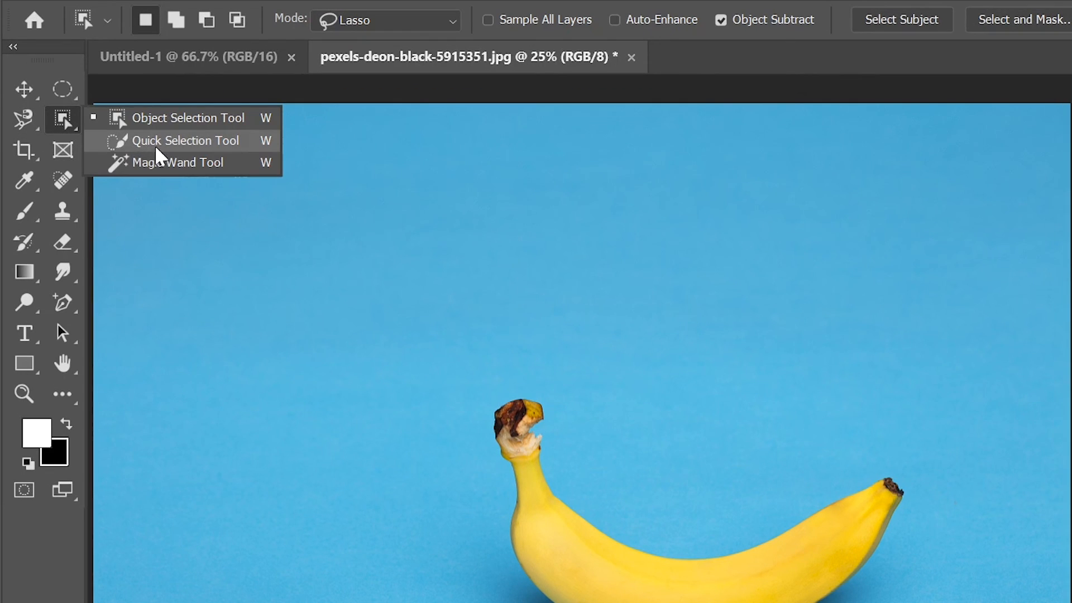
- Magic-wand the banana at default and roughly 70 tolerance, clearing each selection
left_click(170, 163)
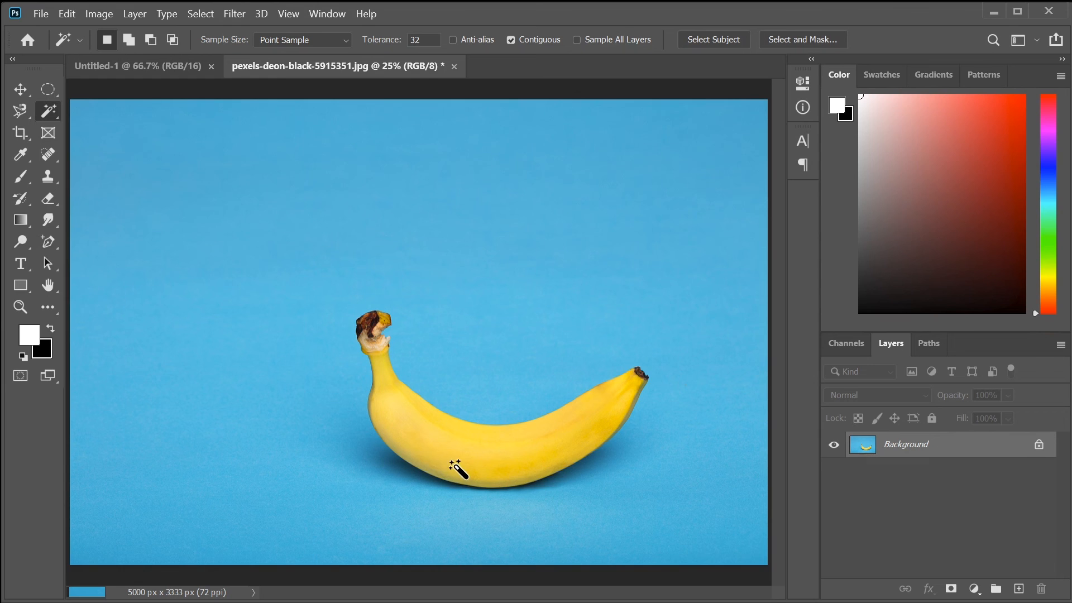
left_click(418, 458)
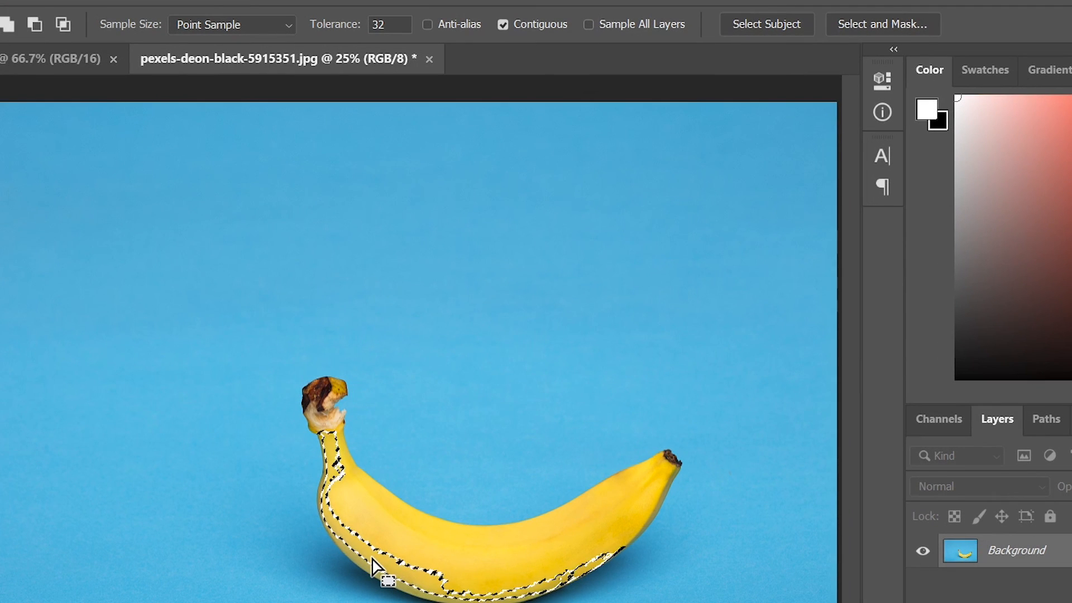
key("ctrl+d")
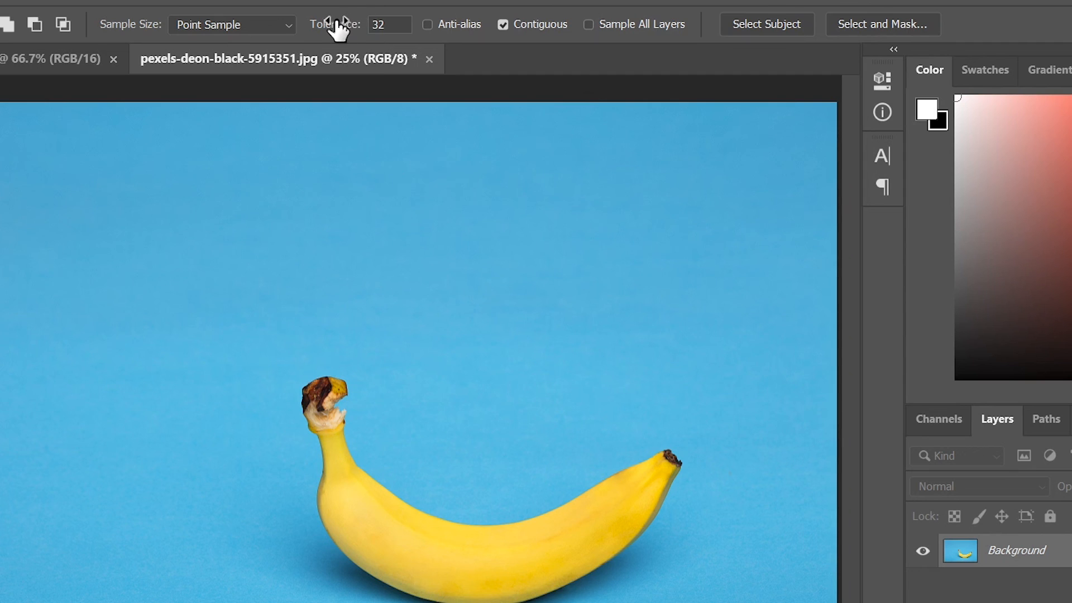
left_click_drag(330, 26, 375, 34)
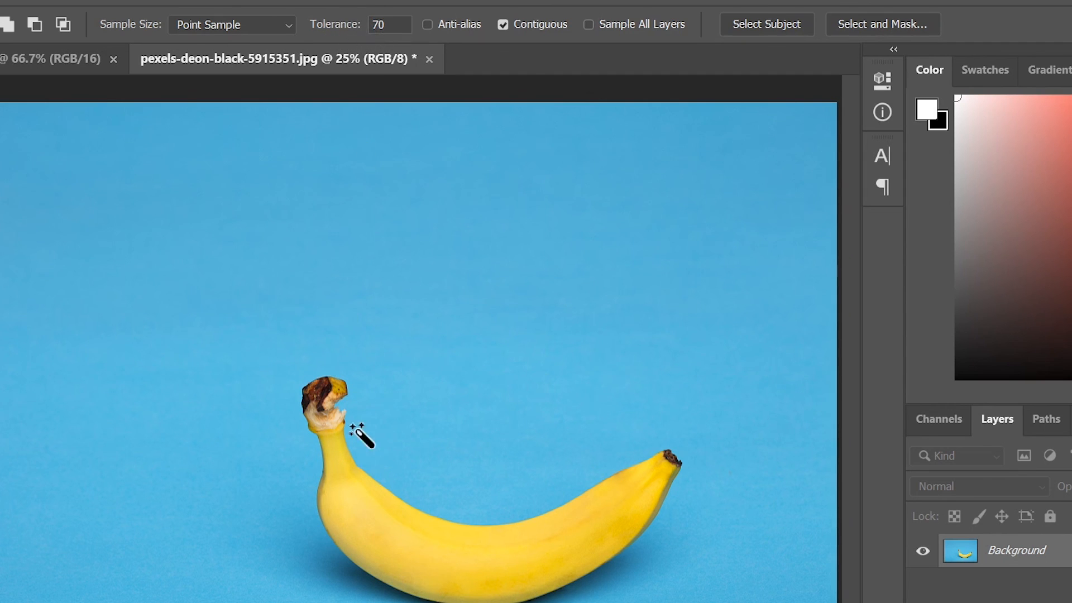
left_click(397, 577)
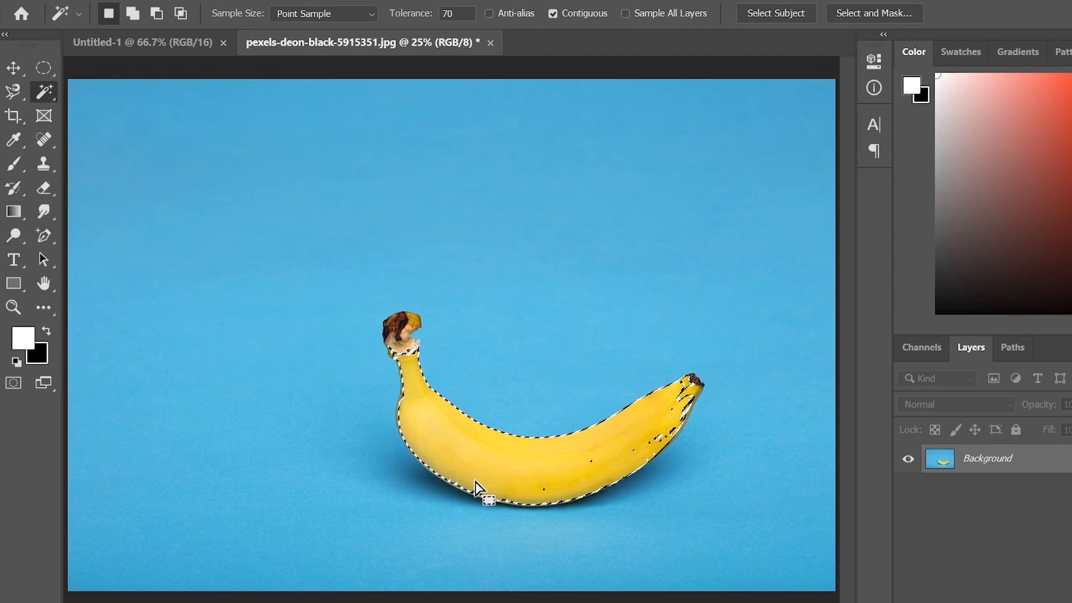
key("ctrl+d")
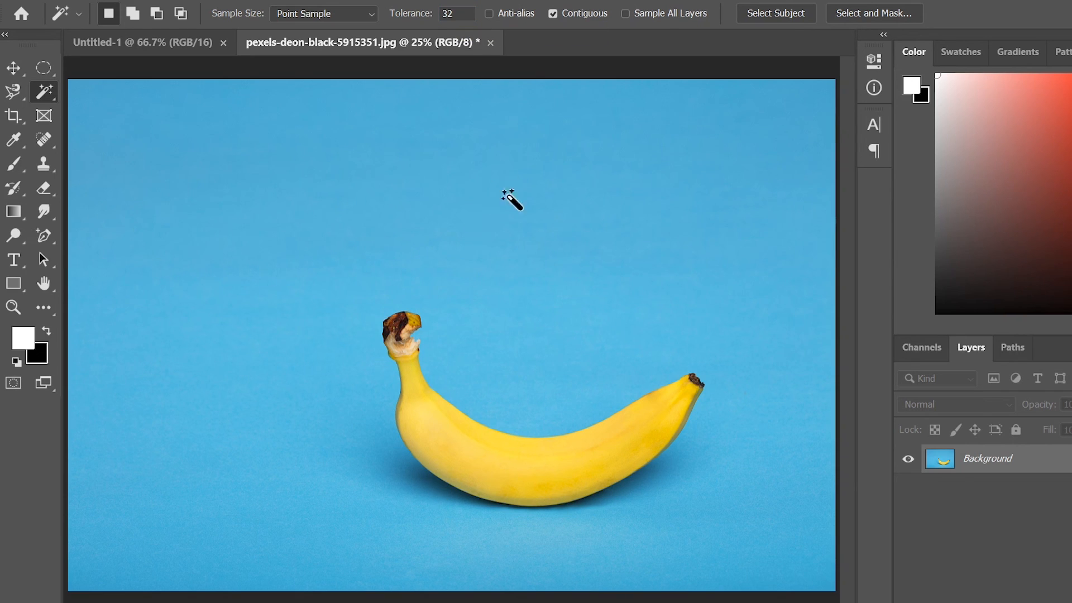
- Select the banana's yellows at tolerance 32 with Contiguous turned off
left_click(447, 466)
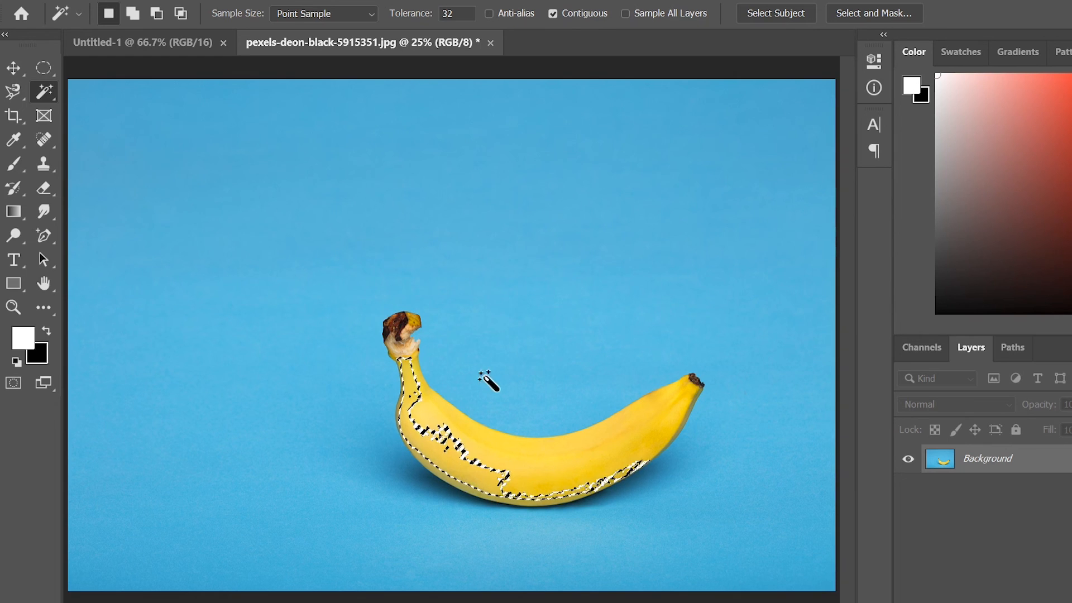
left_click(552, 14)
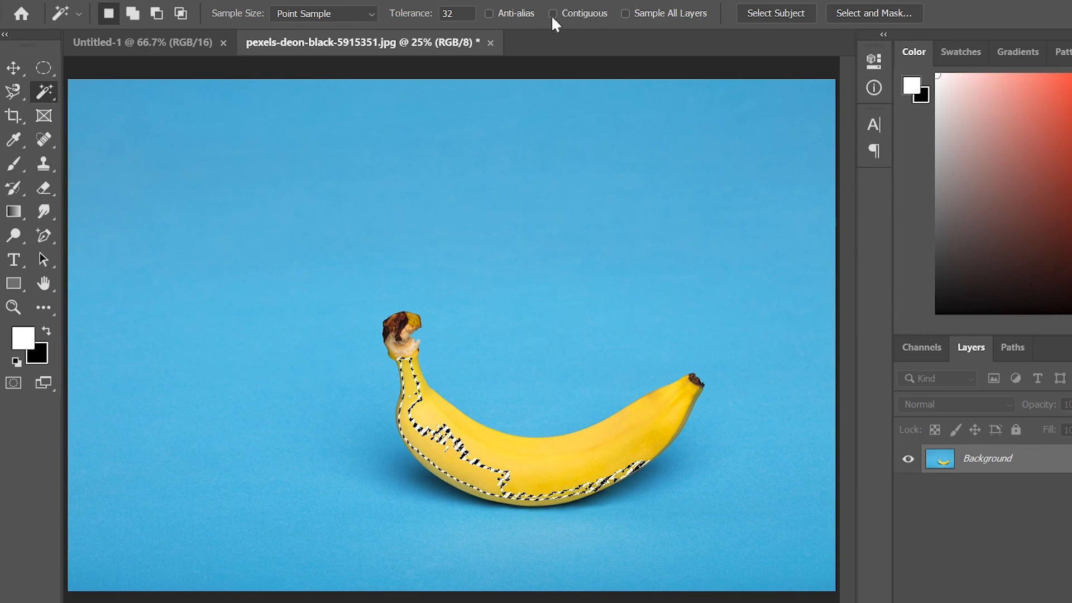
left_click(464, 456)
left_click(468, 463)
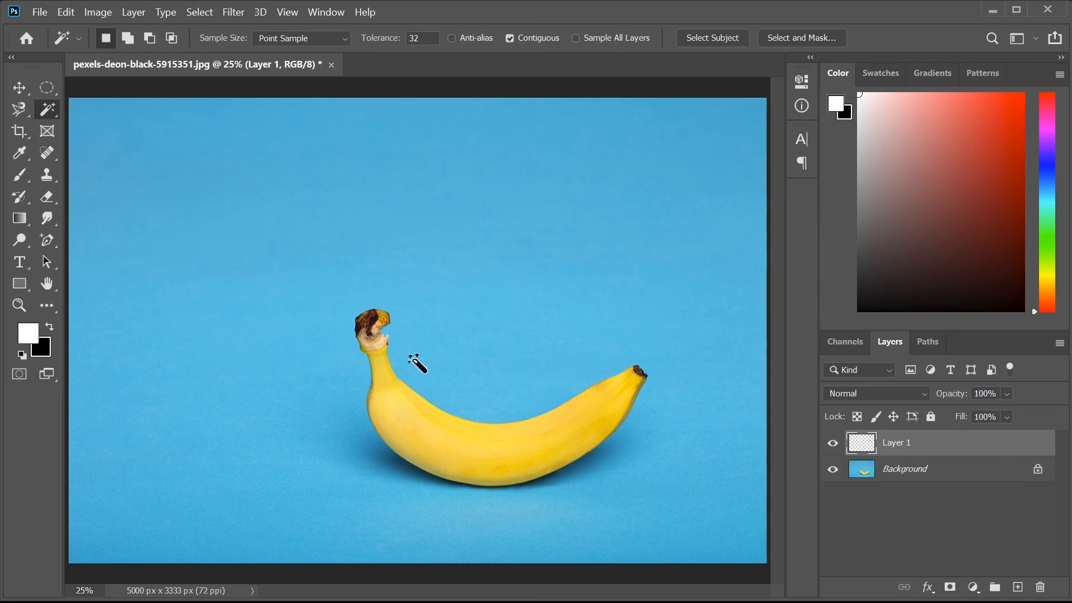
- Click the empty Layer 1 with Sample All Layers enabled, then clear the selections
left_click(338, 296)
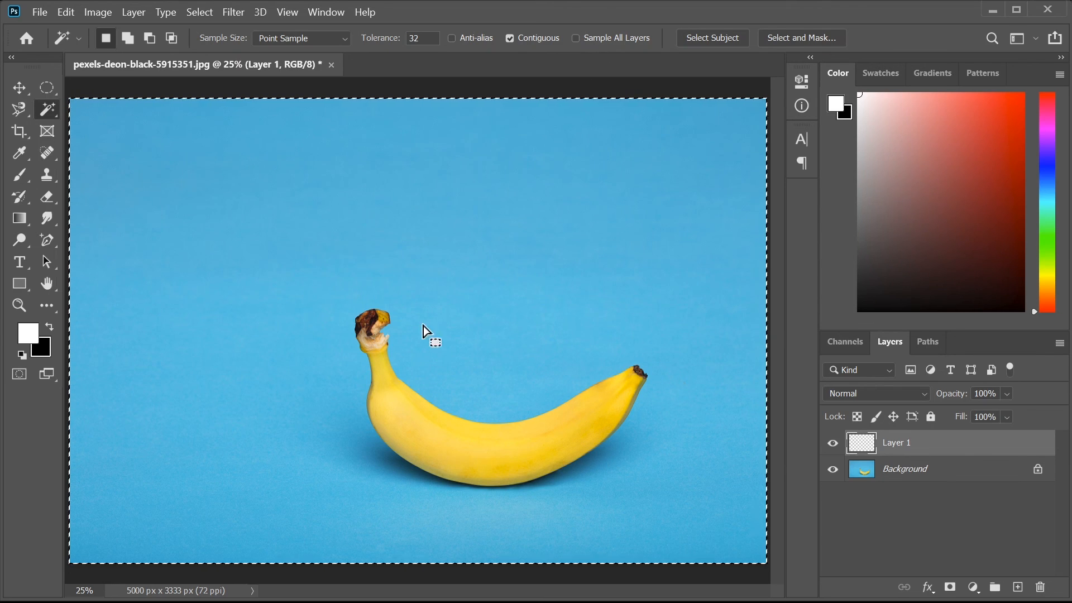
key("ctrl+d")
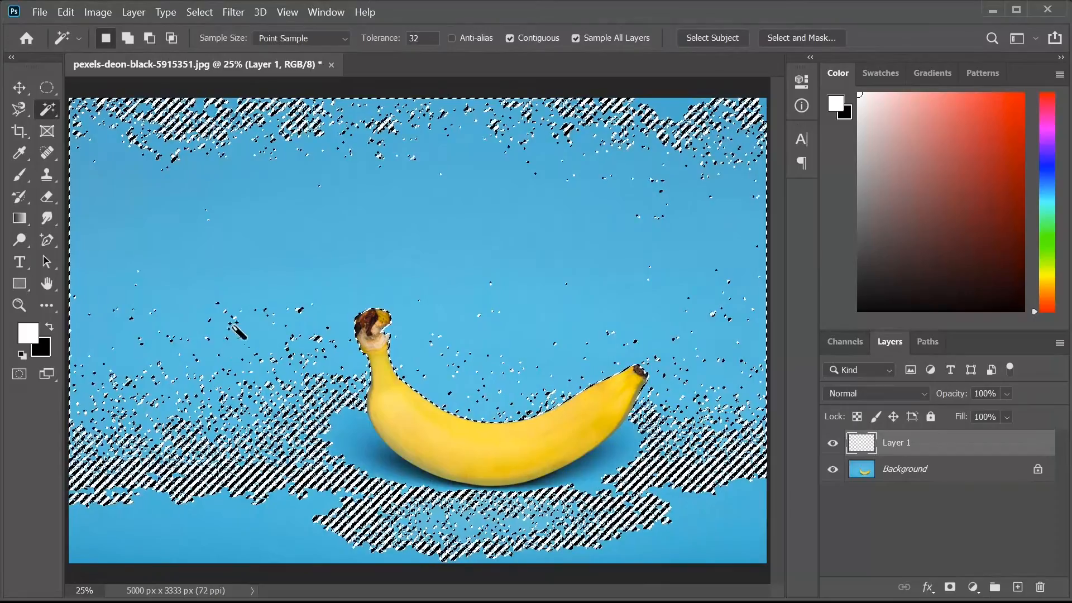
key("ctrl+d")
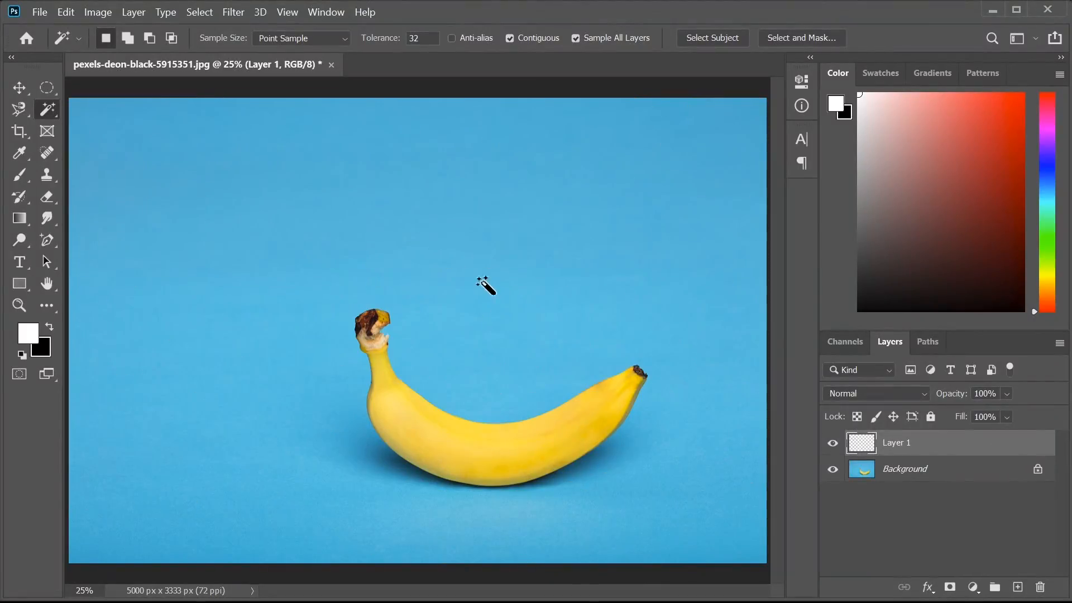